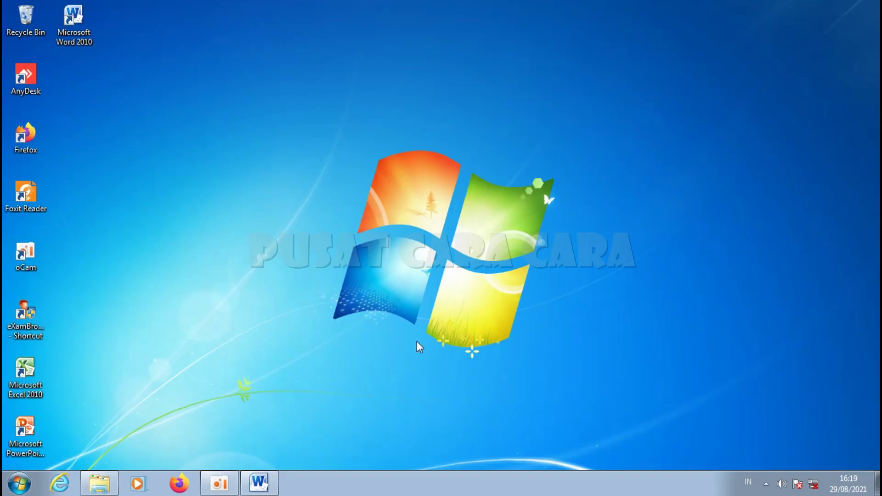
# Step: Restore the TUTORIAL ANBK document in Word and select its PERSIAPAN HARDWARE list
pyautogui.click(259, 483)
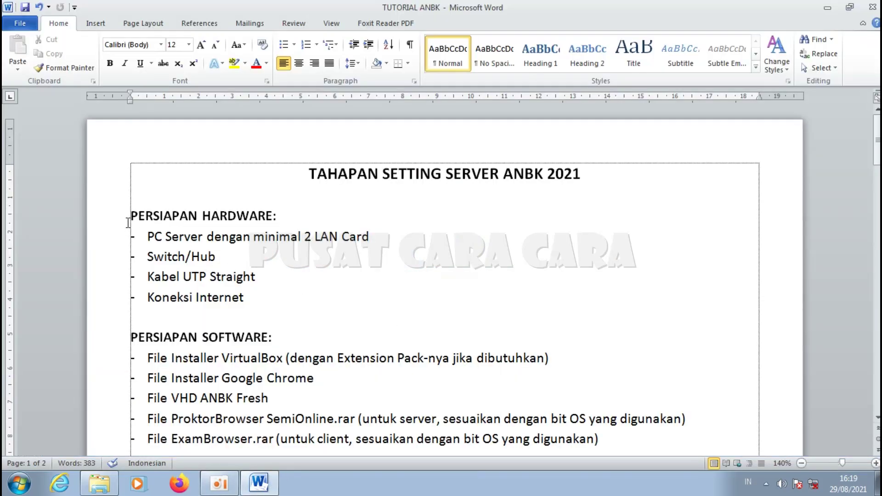
pyautogui.moveTo(131, 216); pyautogui.dragTo(298, 296)
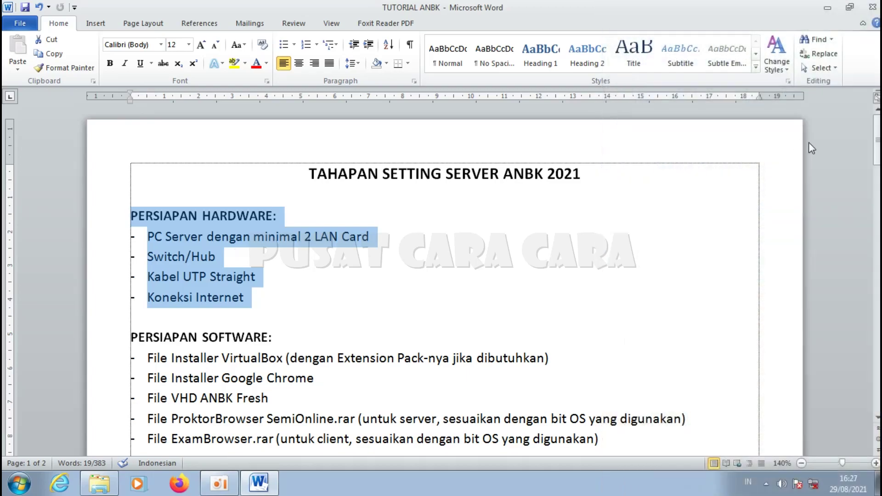
# Step: Append 'Klien' to the last PERSIAPAN SOFTWARE item so it reads ExamBrowserKlien.rar
pyautogui.moveTo(877, 137); pyautogui.dragTo(877, 152)
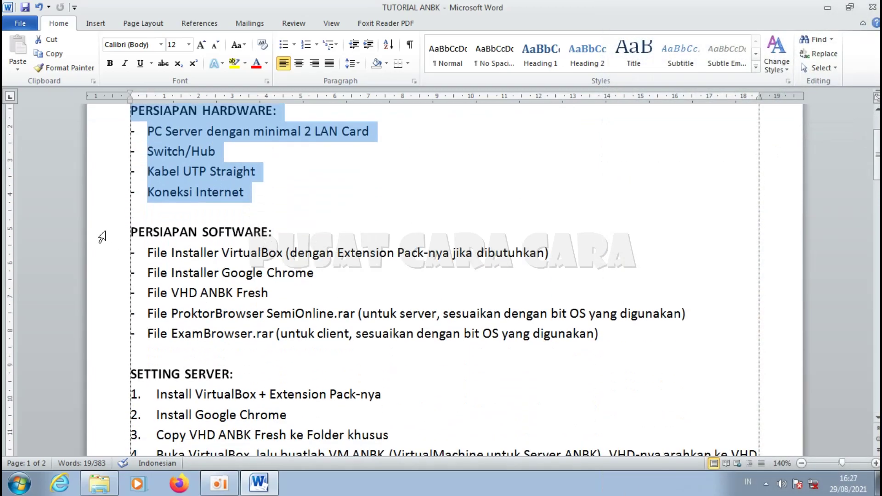
pyautogui.moveTo(108, 237); pyautogui.dragTo(603, 339)
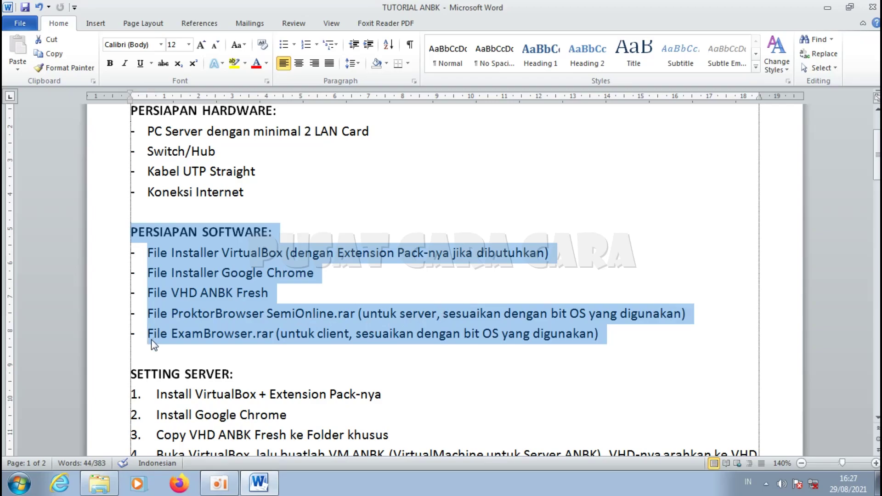
pyautogui.click(251, 338)
pyautogui.write('Klien')
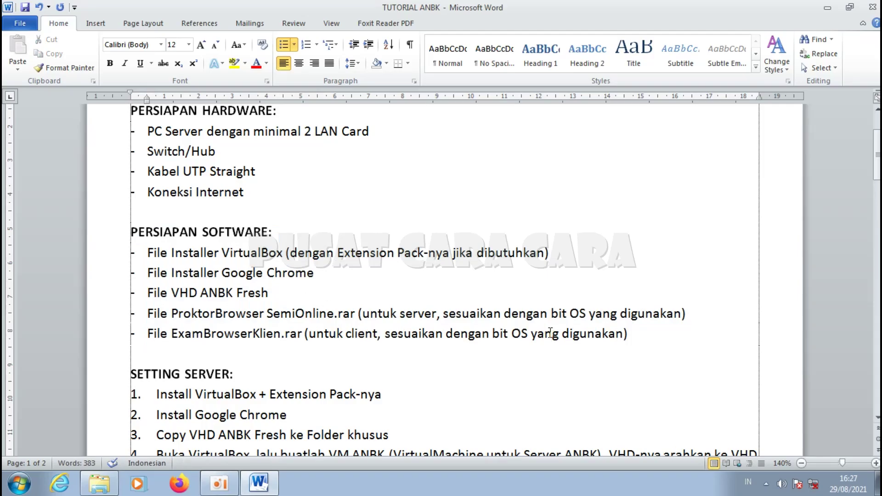
pyautogui.moveTo(104, 261); pyautogui.dragTo(115, 278)
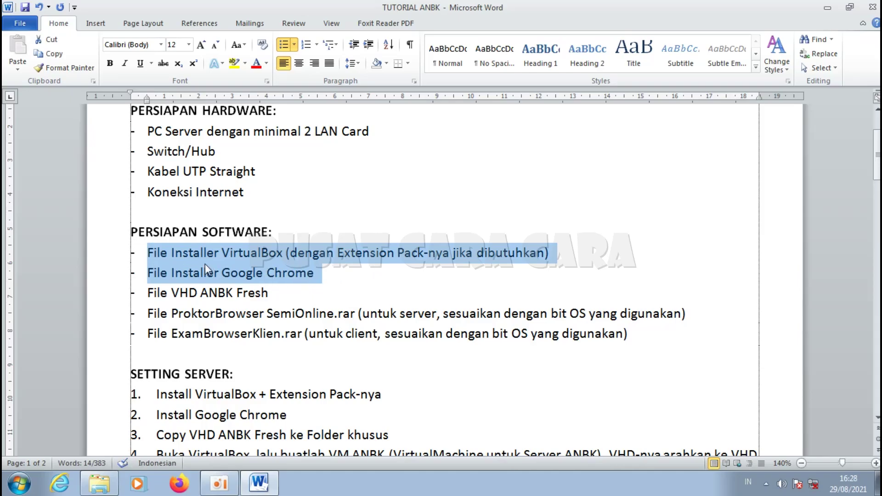
pyautogui.moveTo(94, 296); pyautogui.dragTo(101, 335)
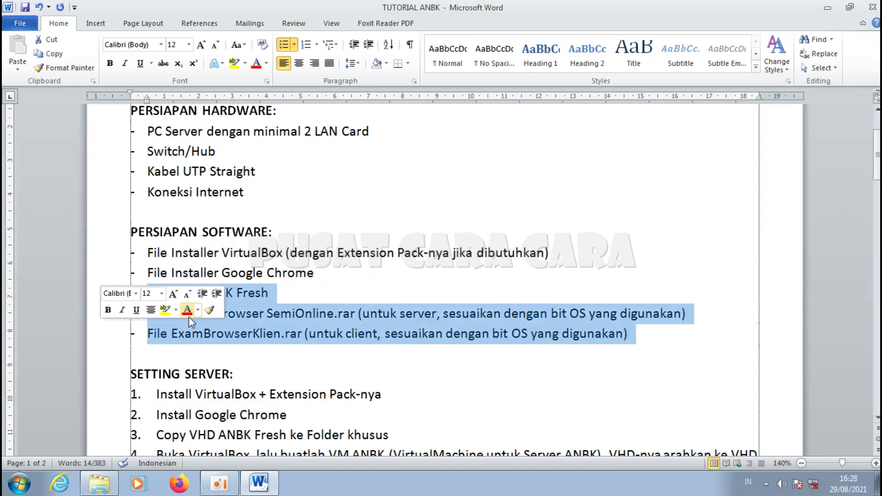
pyautogui.click(332, 299)
pyautogui.moveTo(102, 486)
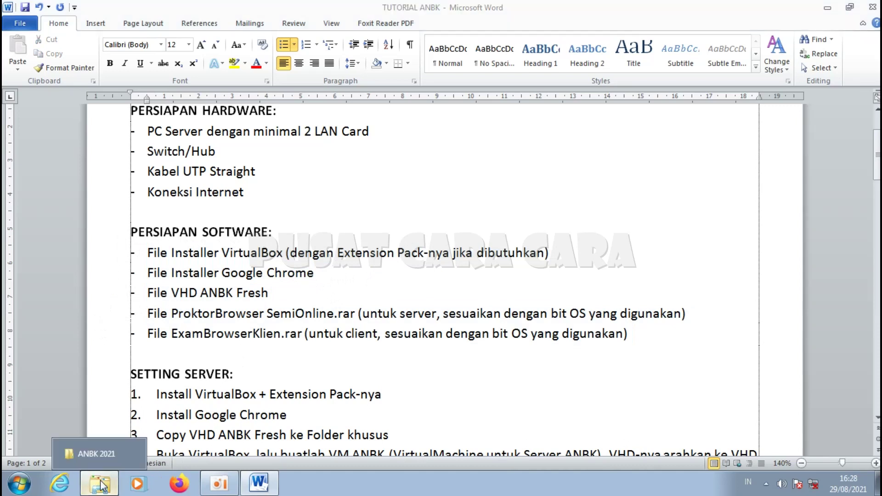
pyautogui.click(96, 453)
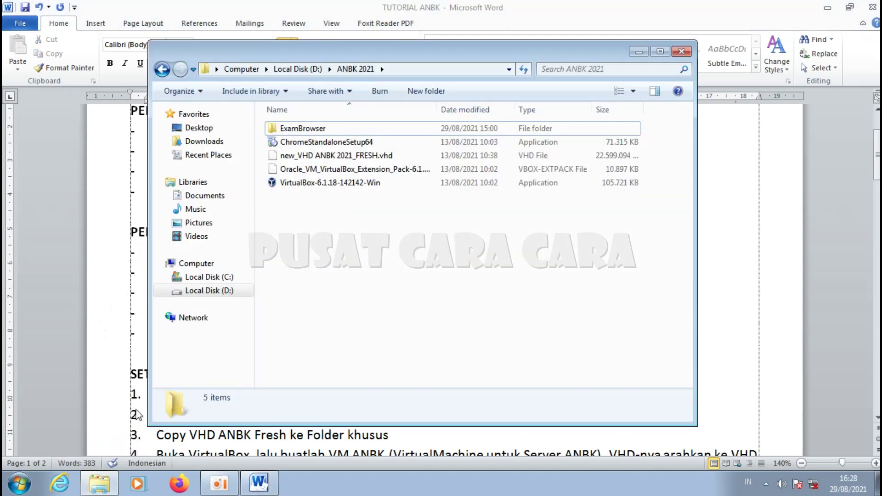
pyautogui.click(339, 142)
pyautogui.moveTo(367, 50); pyautogui.dragTo(501, 43)
pyautogui.click(483, 177)
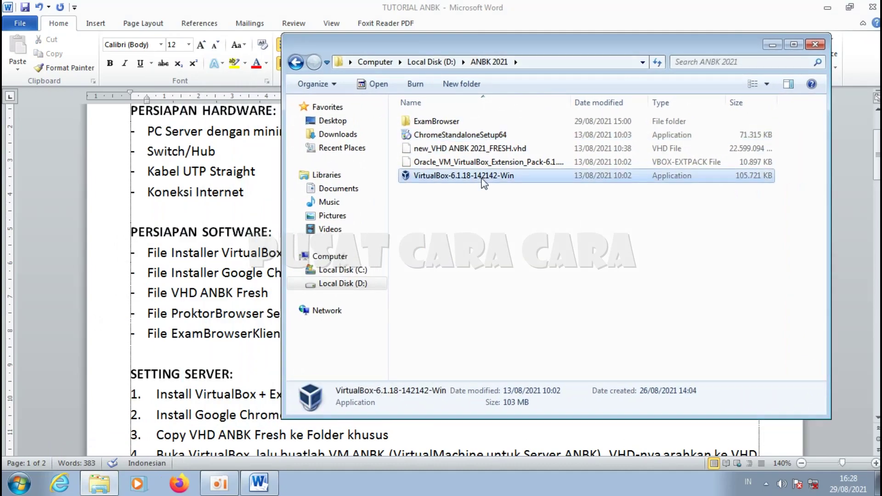
pyautogui.click(465, 136)
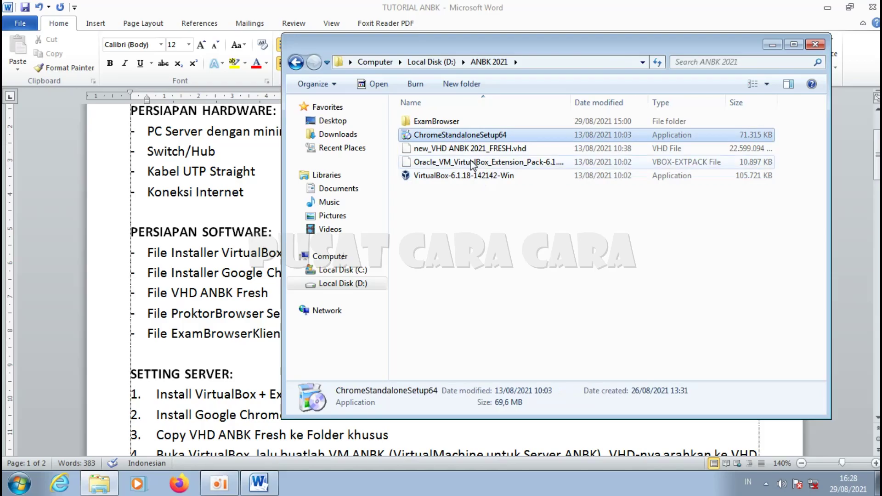
pyautogui.click(505, 151)
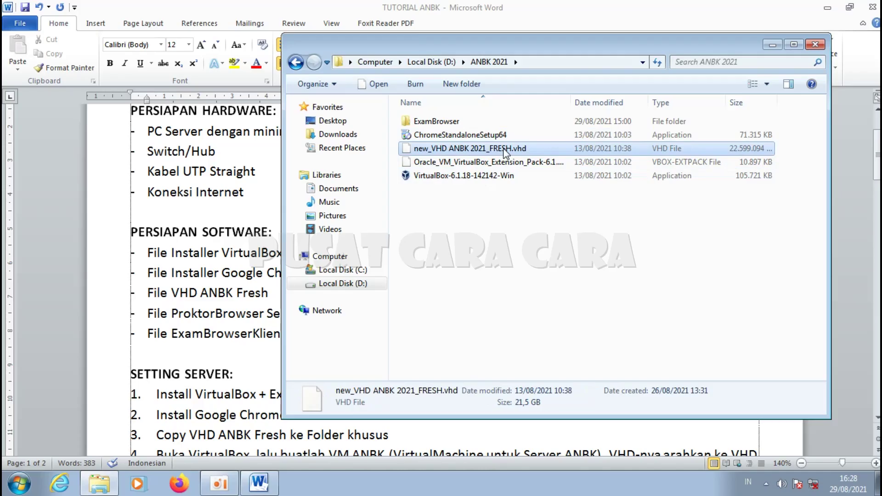
pyautogui.doubleClick(438, 121)
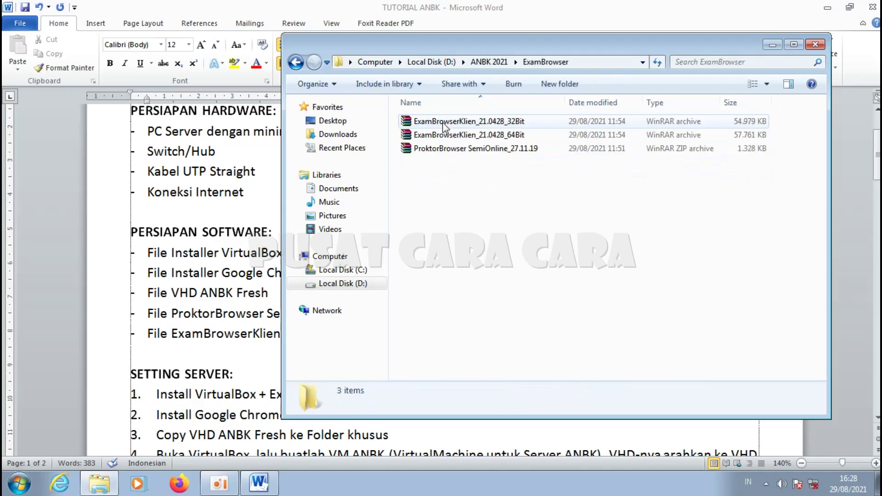
pyautogui.click(448, 151)
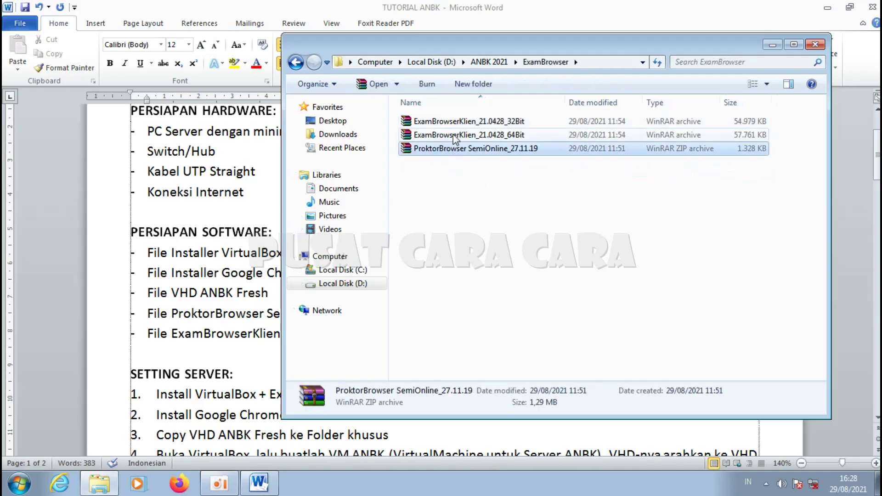
pyautogui.click(488, 137)
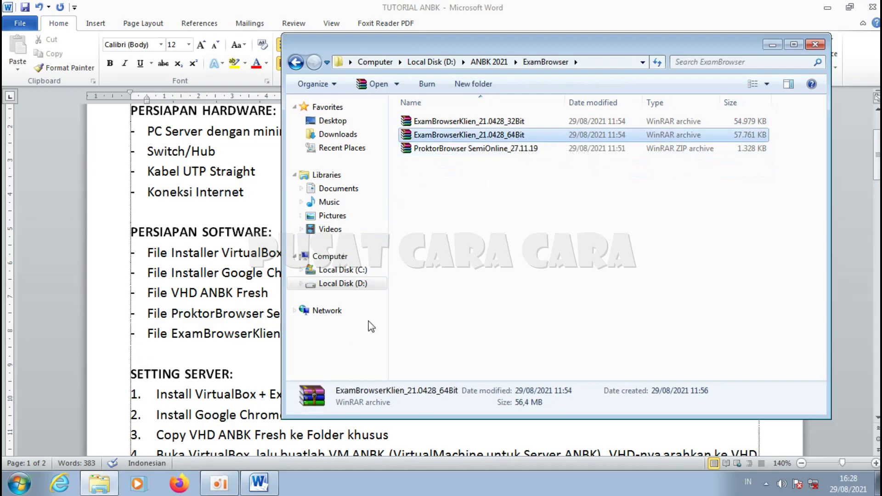
pyautogui.click(348, 258)
pyautogui.rightClick(348, 261)
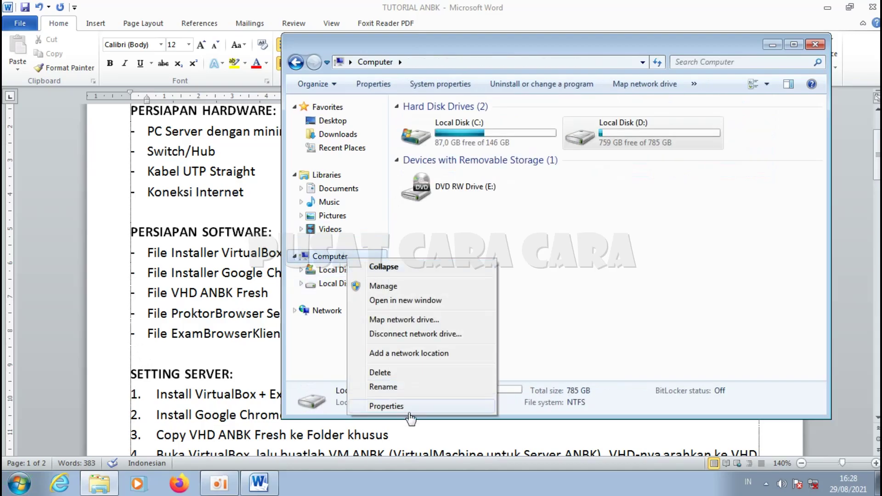
pyautogui.click(409, 404)
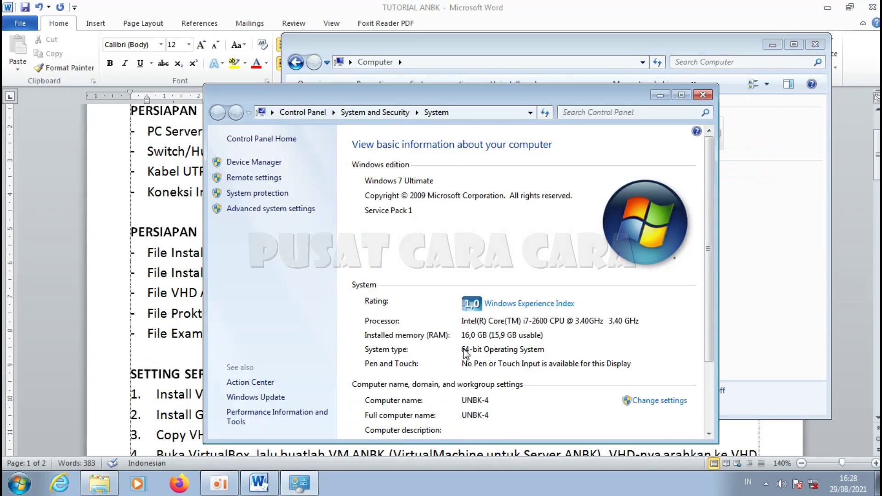
pyautogui.click(702, 94)
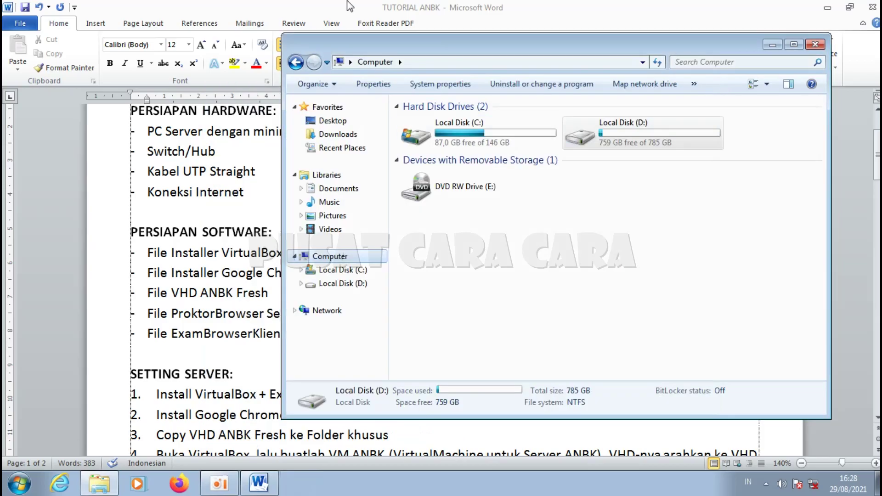
pyautogui.hotkey('alt', 'F4')
pyautogui.moveTo(94, 236); pyautogui.dragTo(122, 340)
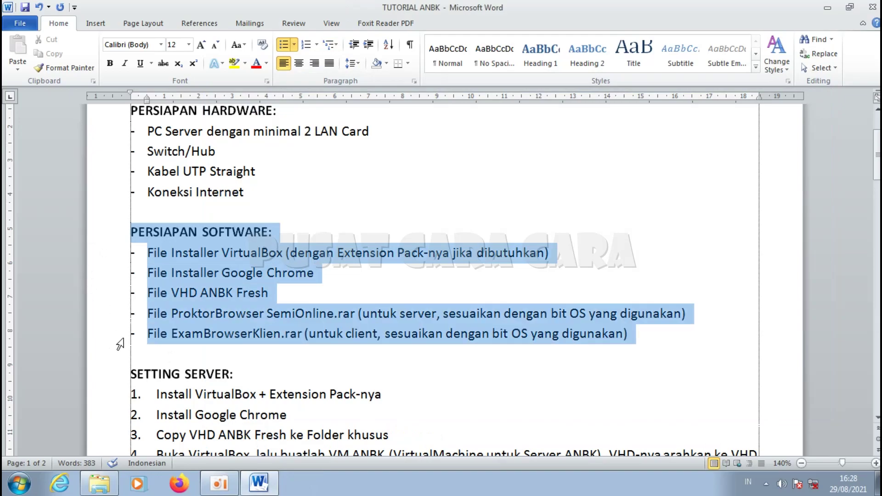
# Step: Select SETTING SERVER step 1, then open the ANBK 2021 folder on Local Disk (D:) in Explorer
pyautogui.click(486, 366)
pyautogui.scroll(-2, 472, 362)
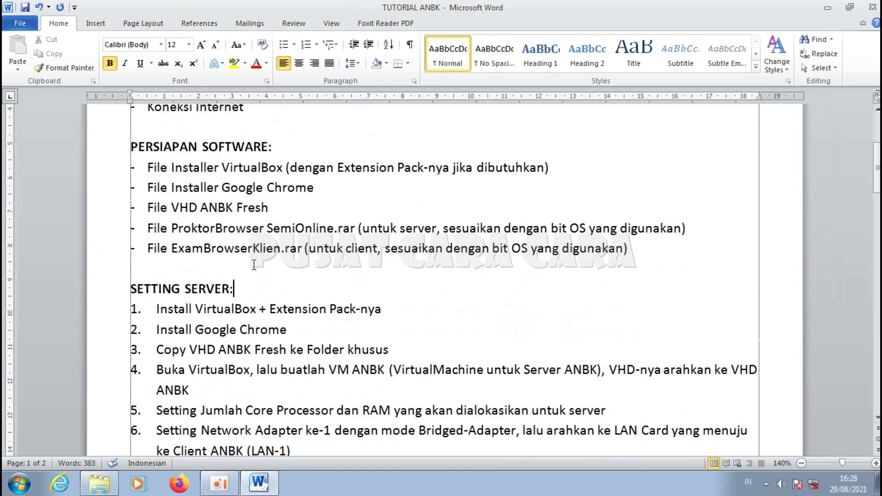
pyautogui.scroll(-1, 252, 263)
pyautogui.tripleClick(234, 247)
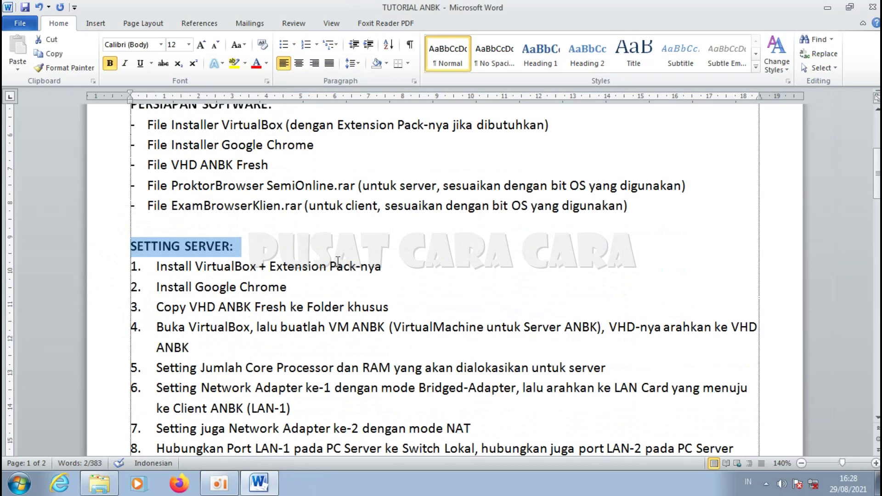
pyautogui.click(338, 294)
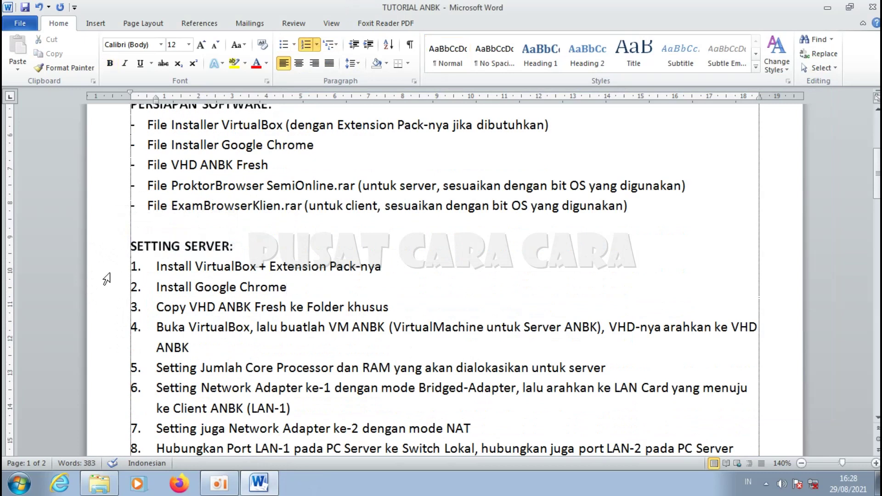
pyautogui.click(108, 274)
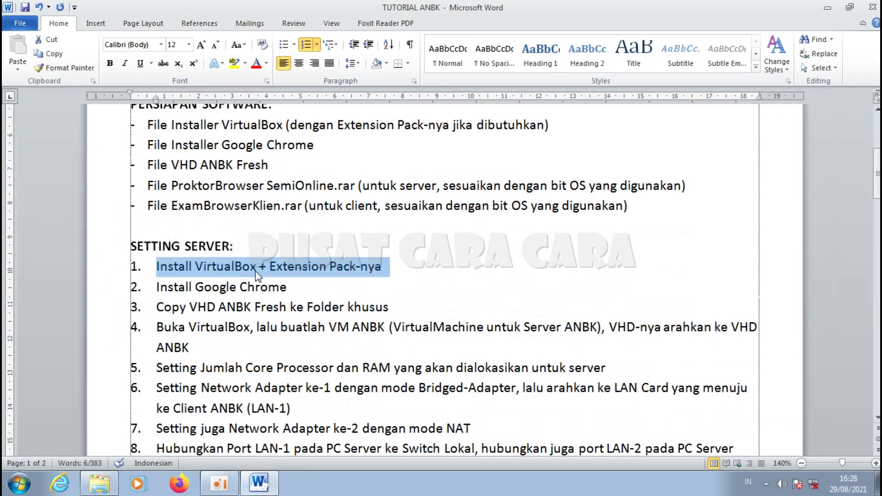
pyautogui.click(106, 482)
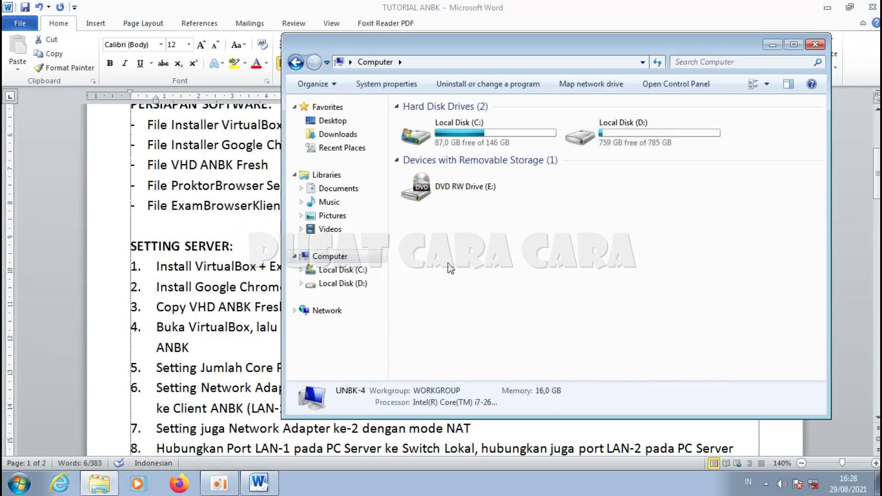
pyautogui.click(349, 284)
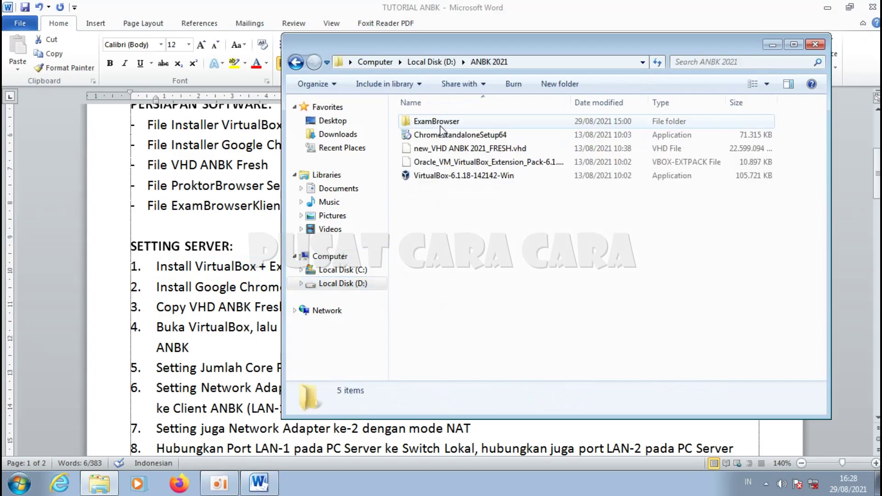
# Step: Install VirtualBox 6.1.18 with default features, leaving 'Start after installation' unchecked
pyautogui.doubleClick(464, 174)
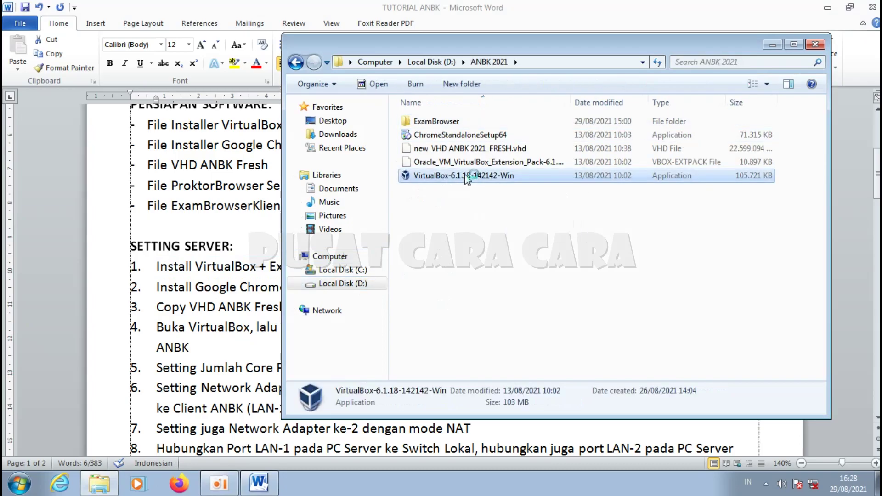
pyautogui.click(484, 254)
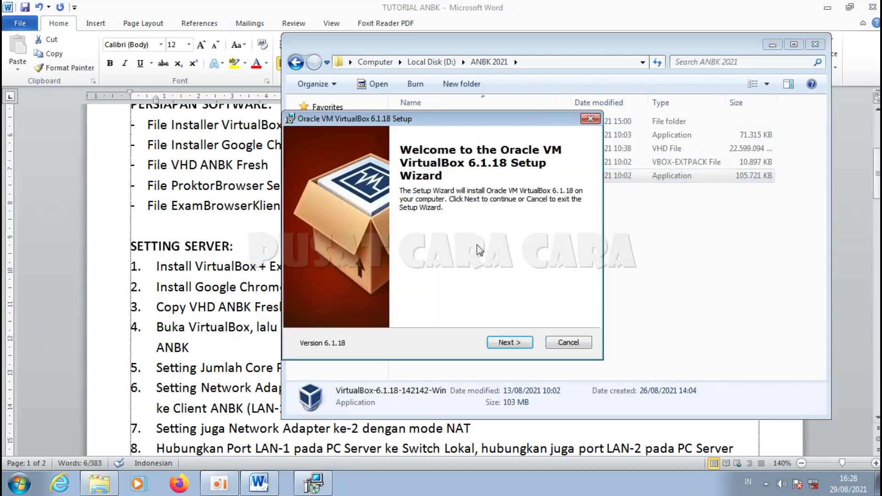
pyautogui.click(505, 341)
pyautogui.click(506, 342)
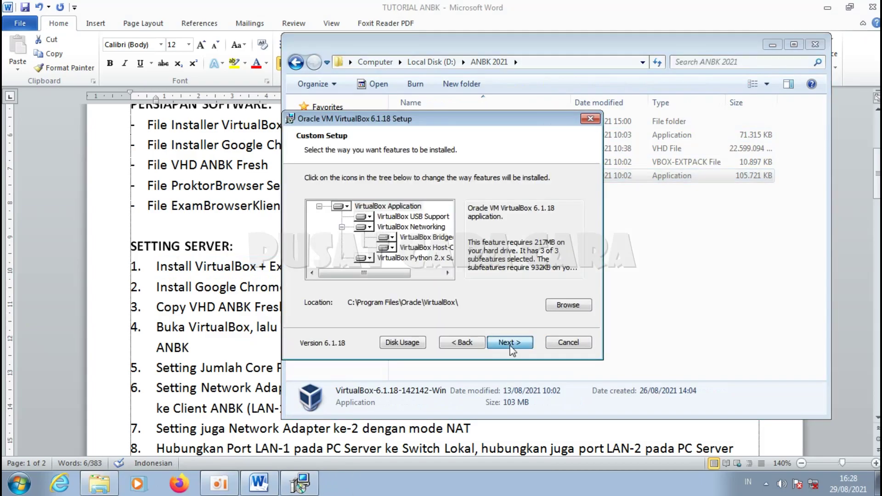
pyautogui.click(514, 343)
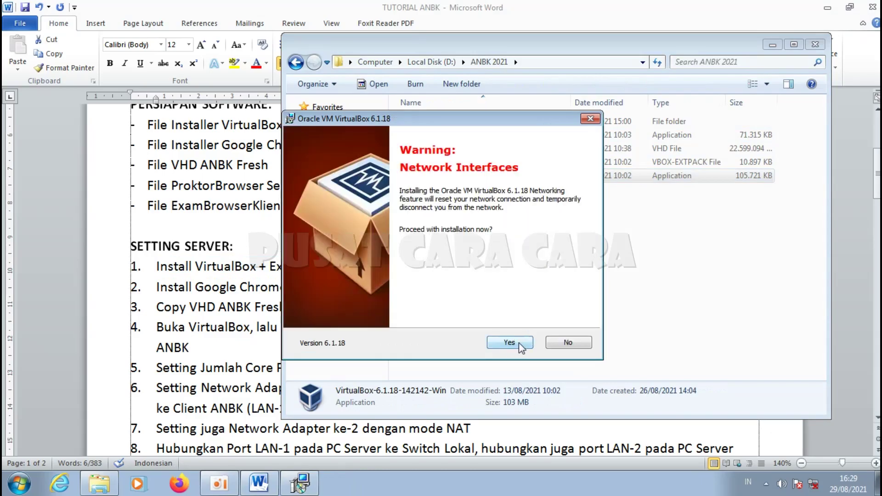
pyautogui.click(513, 342)
pyautogui.click(508, 343)
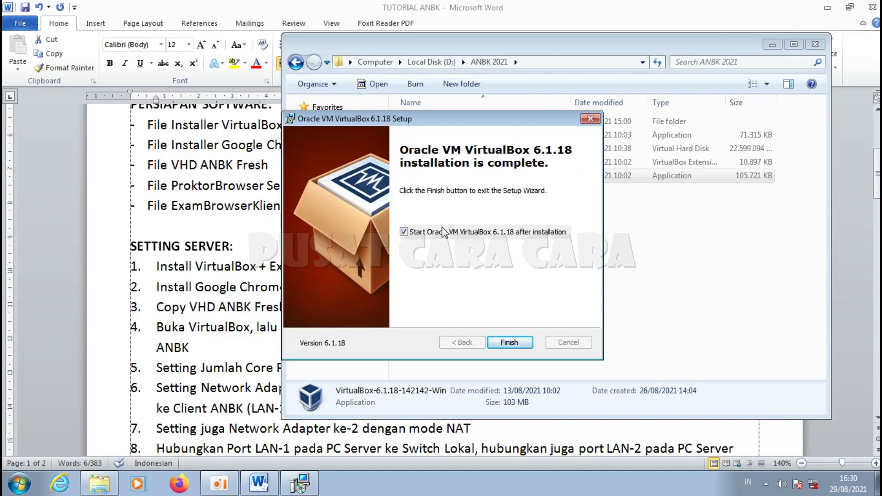
pyautogui.click(403, 232)
pyautogui.click(512, 343)
pyautogui.click(543, 275)
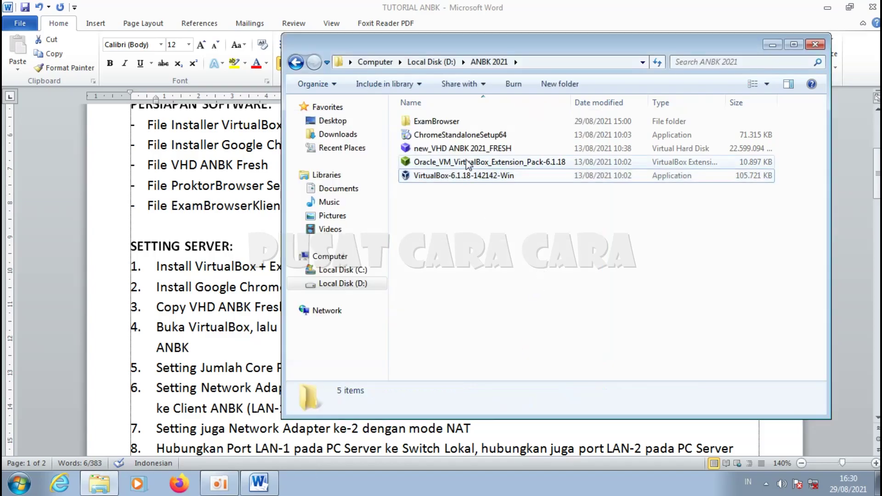
# Step: Install the VirtualBox Extension Pack, accept its licence, then close VirtualBox Manager
pyautogui.click(453, 165)
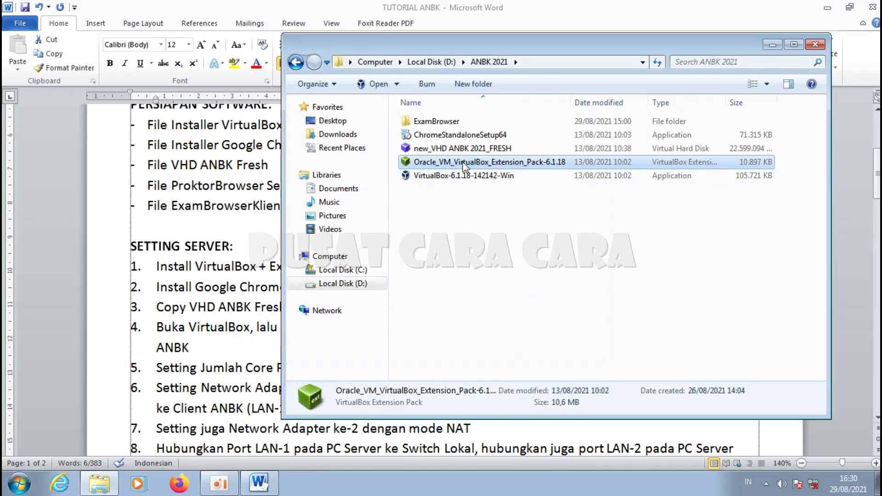
pyautogui.doubleClick(465, 165)
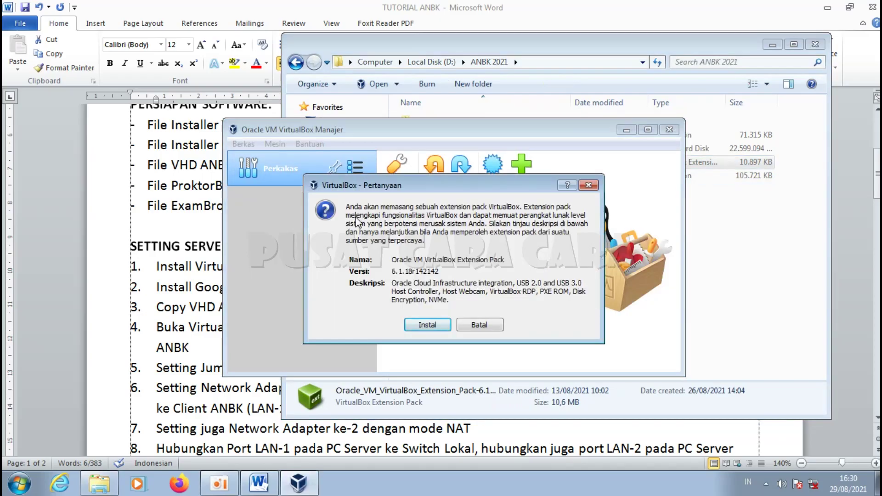
pyautogui.click(429, 325)
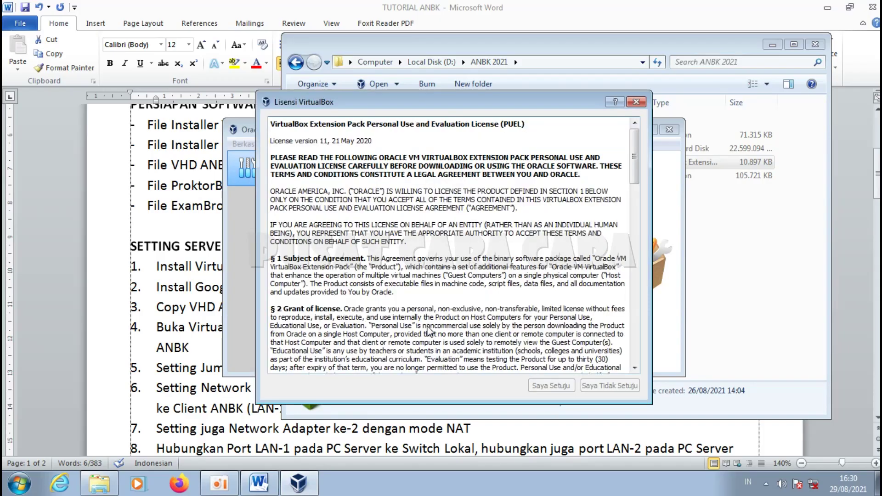
pyautogui.moveTo(633, 161); pyautogui.dragTo(630, 395)
pyautogui.click(561, 386)
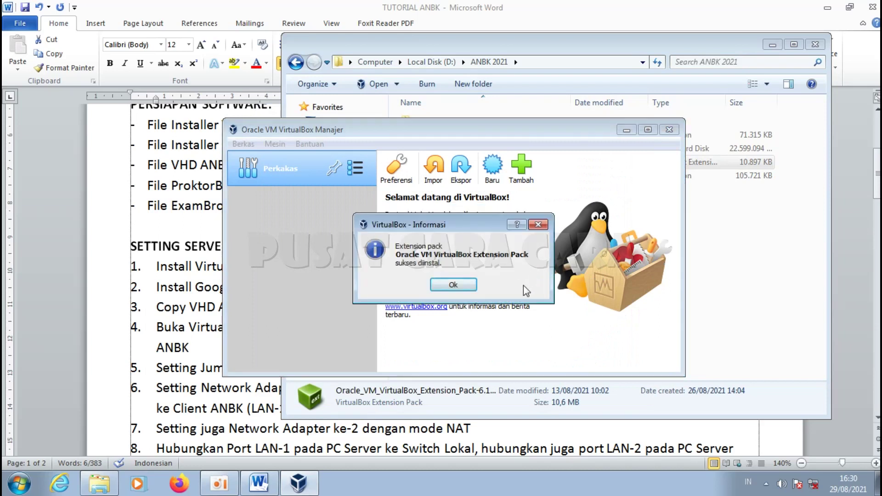
pyautogui.click(448, 286)
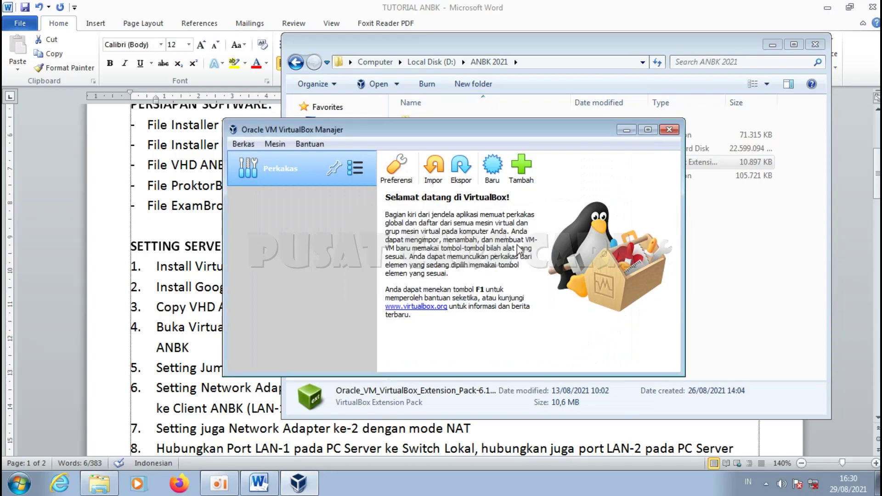
pyautogui.click(668, 131)
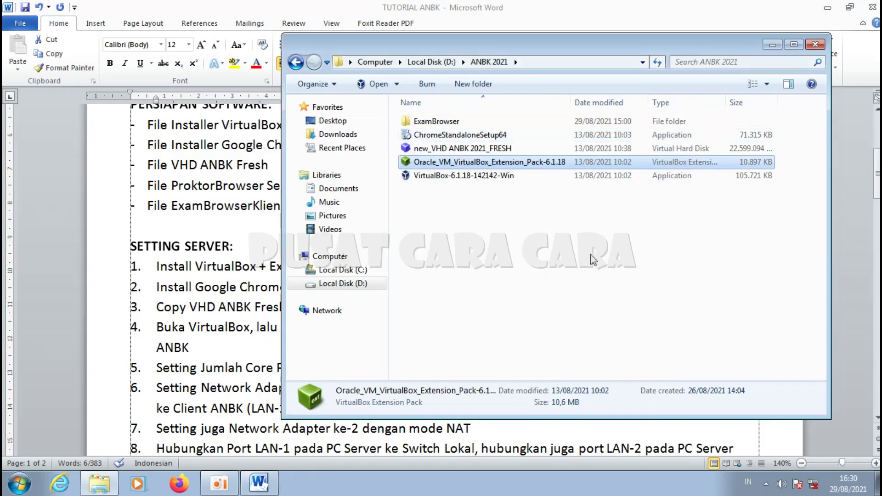
pyautogui.click(506, 281)
pyautogui.click(117, 321)
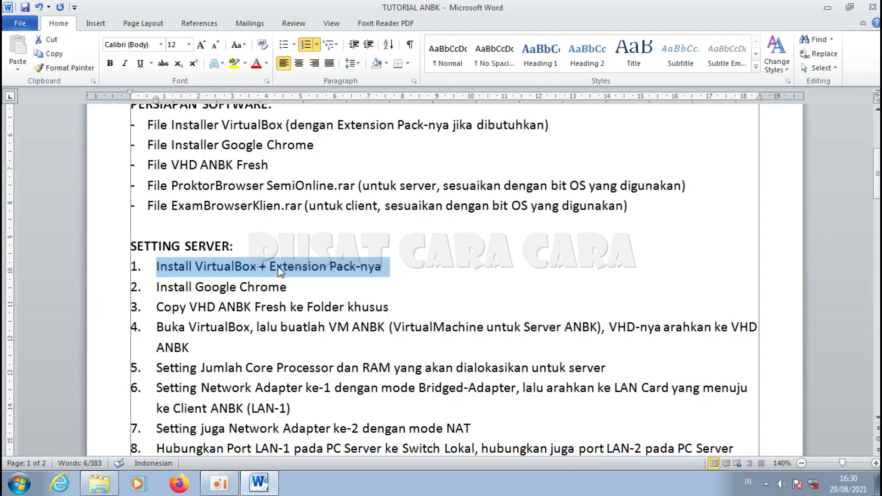
# Step: Install Google Chrome from ChromeStandaloneSetup64 and close its welcome window
pyautogui.click(115, 293)
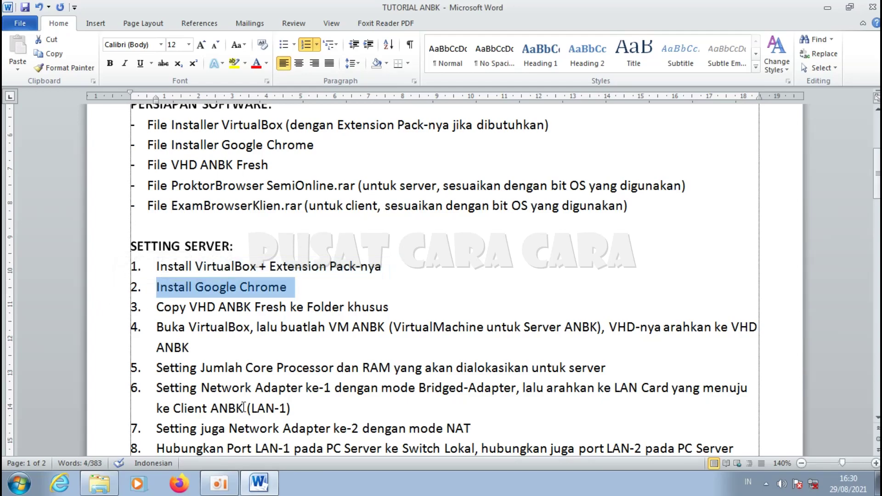
pyautogui.click(99, 483)
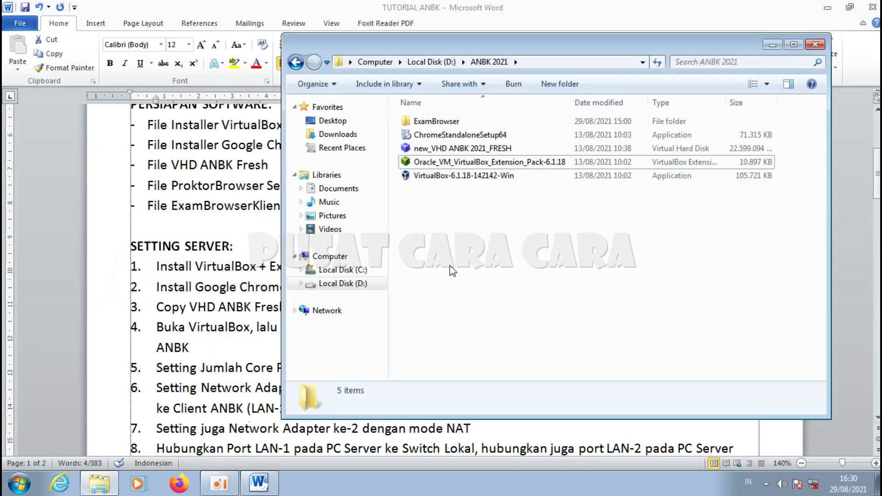
pyautogui.doubleClick(465, 137)
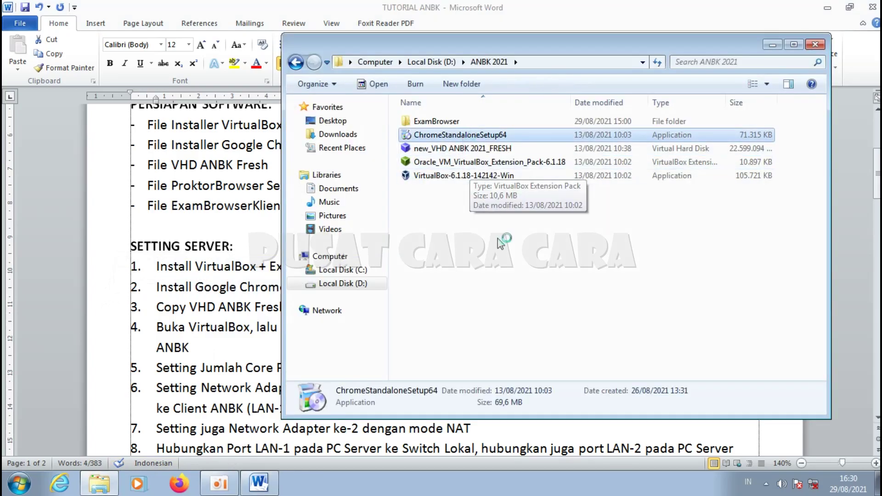
pyautogui.click(478, 252)
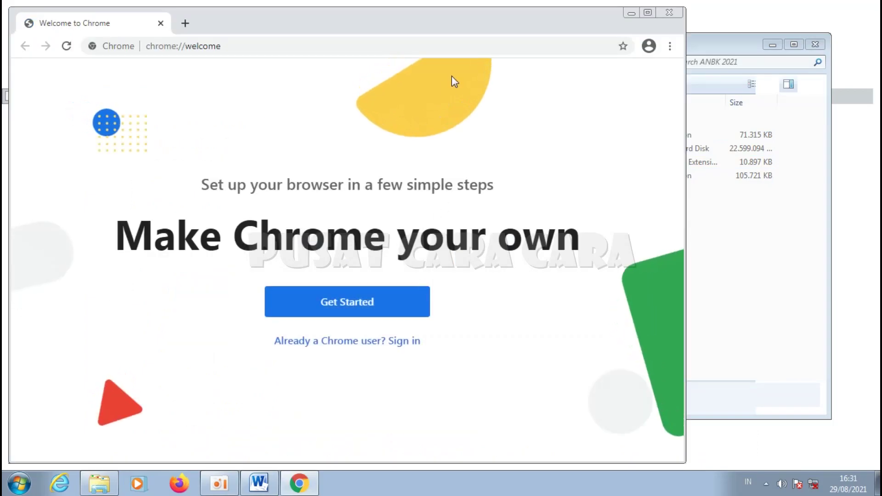
pyautogui.click(650, 16)
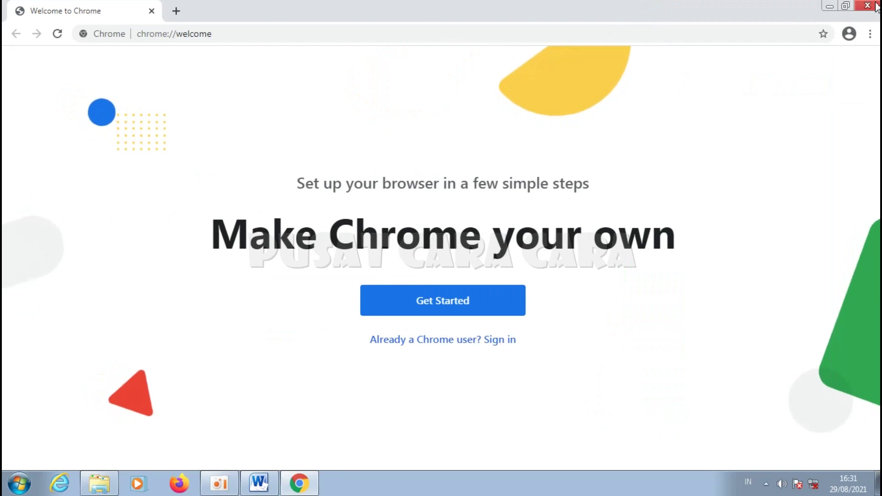
pyautogui.hotkey('alt', 'F4')
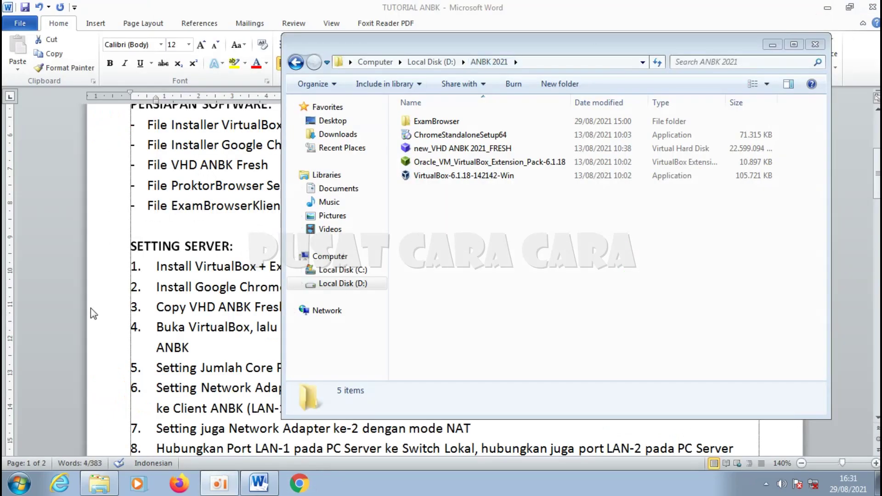
pyautogui.click(100, 289)
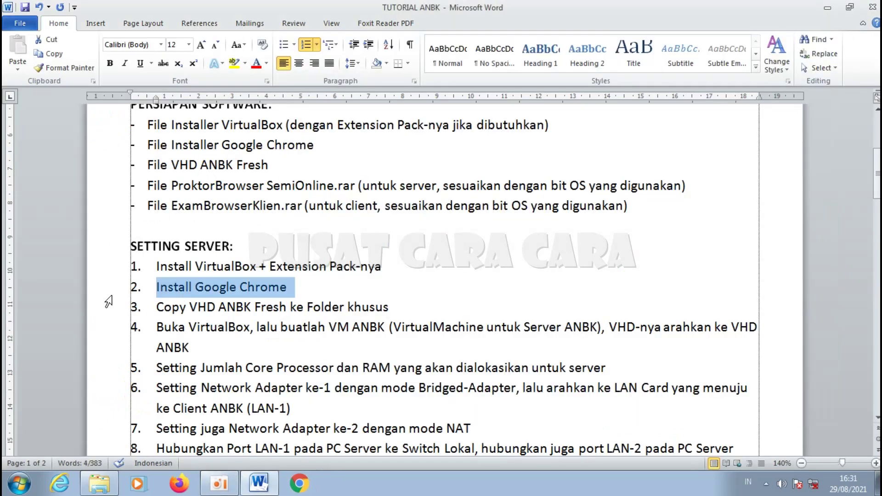
pyautogui.click(104, 308)
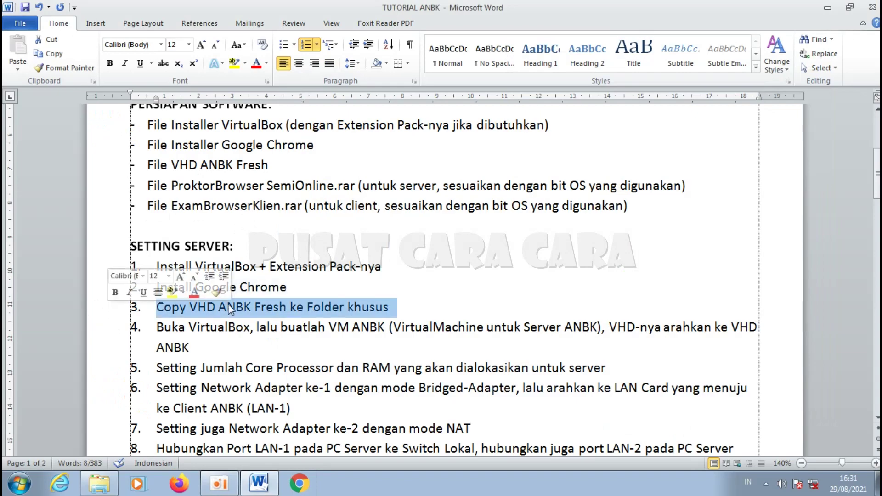
# Step: Copy new_VHD ANBK 2021_FRESH into a new folder named ANBK on Local Disk (D:)
pyautogui.click(100, 483)
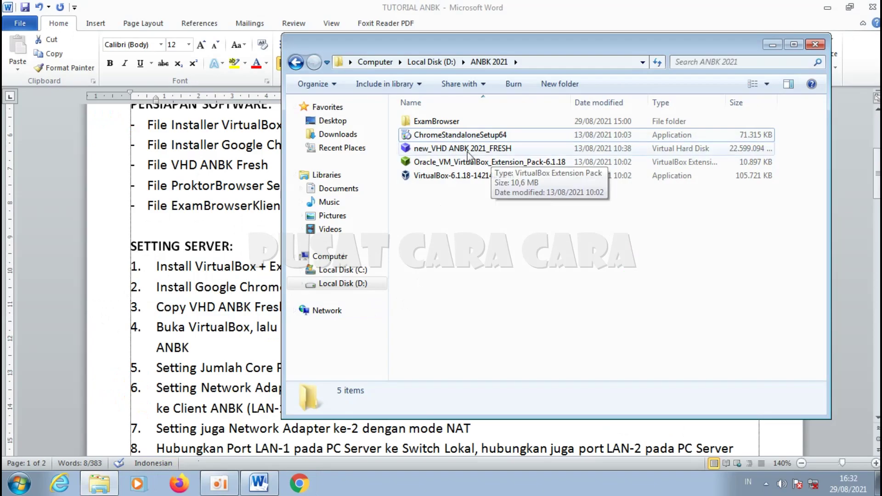
pyautogui.click(465, 150)
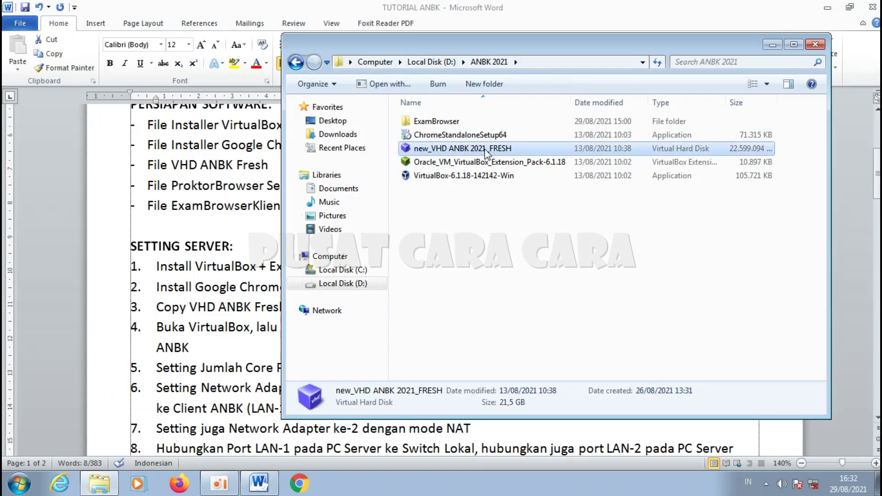
pyautogui.rightClick(486, 153)
pyautogui.click(535, 281)
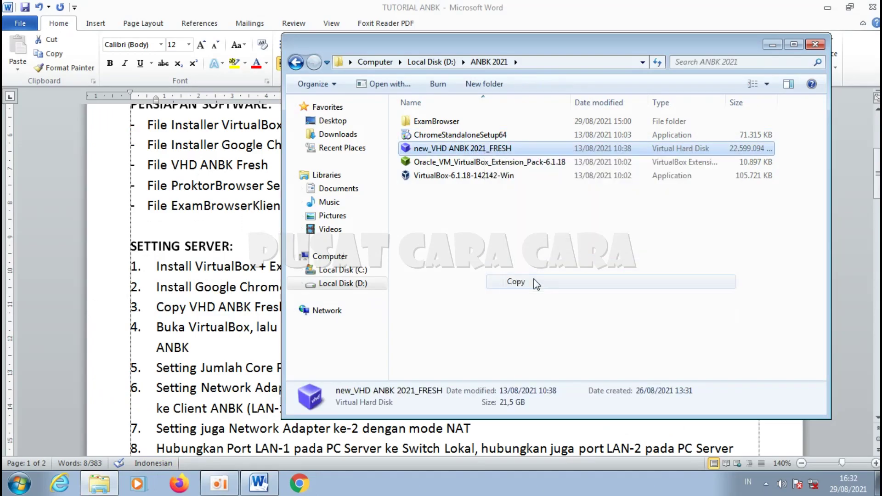
pyautogui.click(448, 239)
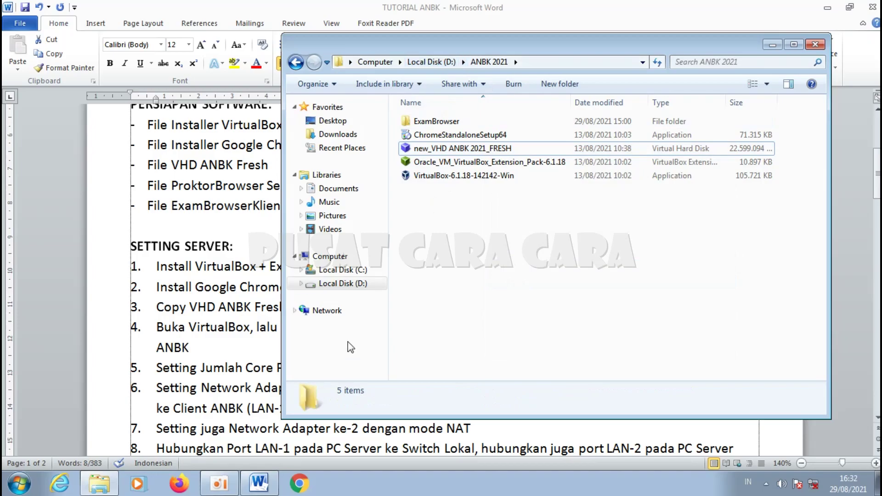
pyautogui.click(342, 283)
pyautogui.click(607, 89)
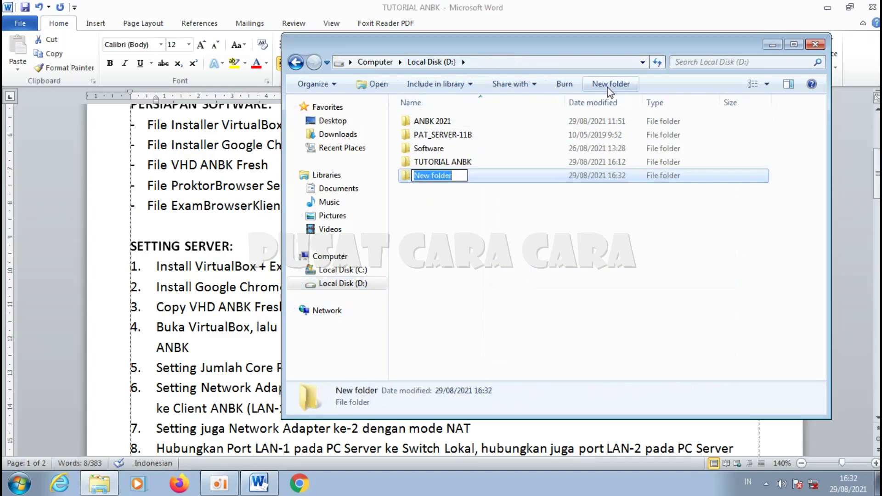
pyautogui.write('ANBK')
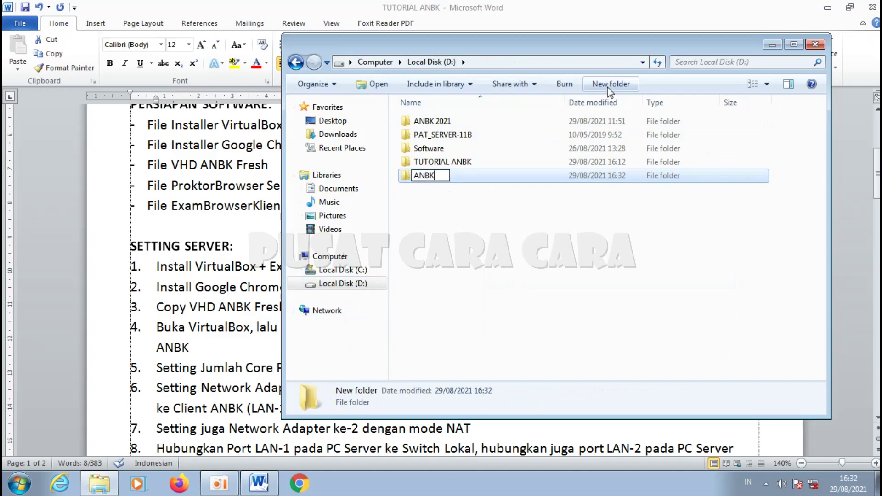
pyautogui.press('Return')
pyautogui.press('Return')
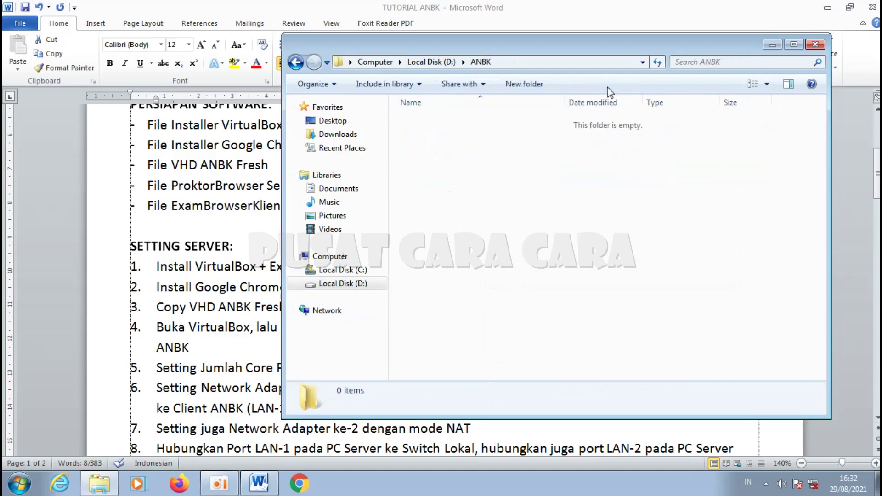
pyautogui.rightClick(459, 178)
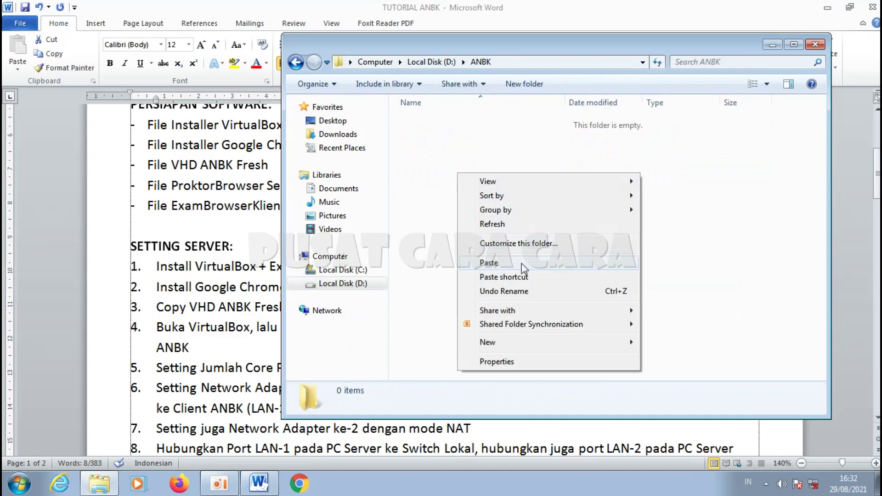
pyautogui.click(521, 263)
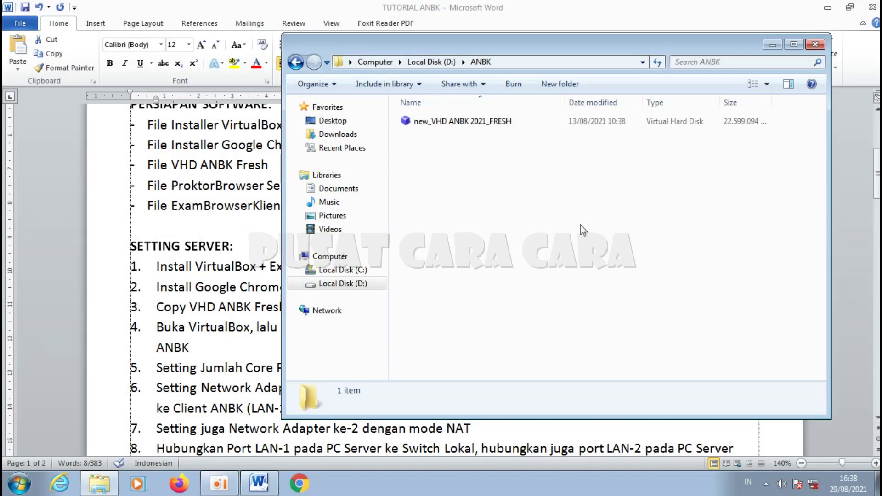
# Step: Select checklist item 4 about creating the VM, then minimize Word
pyautogui.click(111, 279)
pyautogui.moveTo(111, 336); pyautogui.dragTo(114, 350)
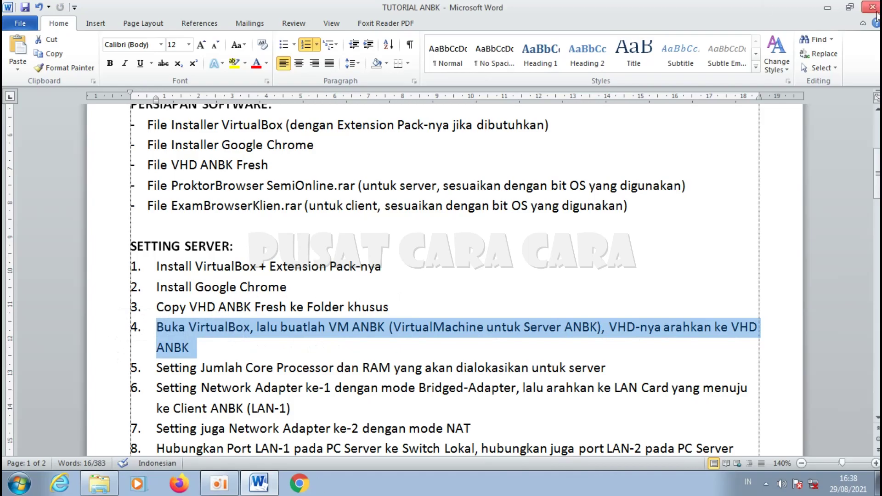
pyautogui.click(826, 7)
# Step: Start a new VirtualBox machine named Server_ANBK with machine folder D:\ANBK
pyautogui.click(771, 46)
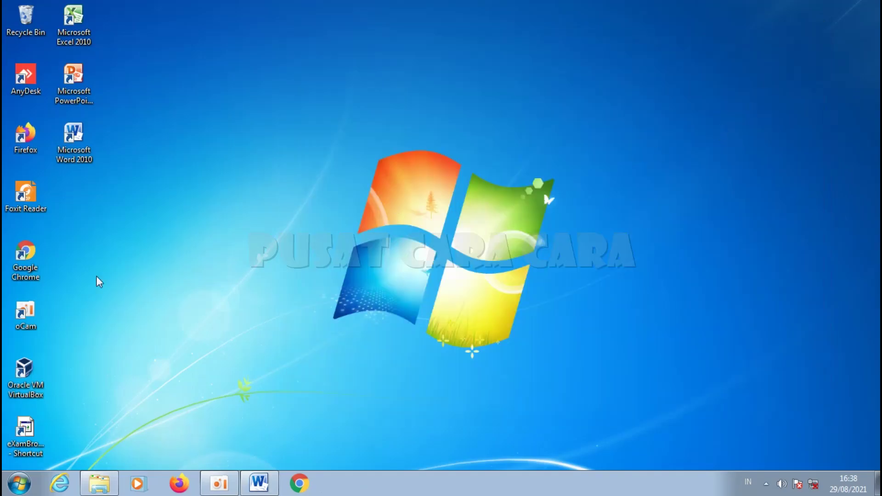
pyautogui.doubleClick(37, 381)
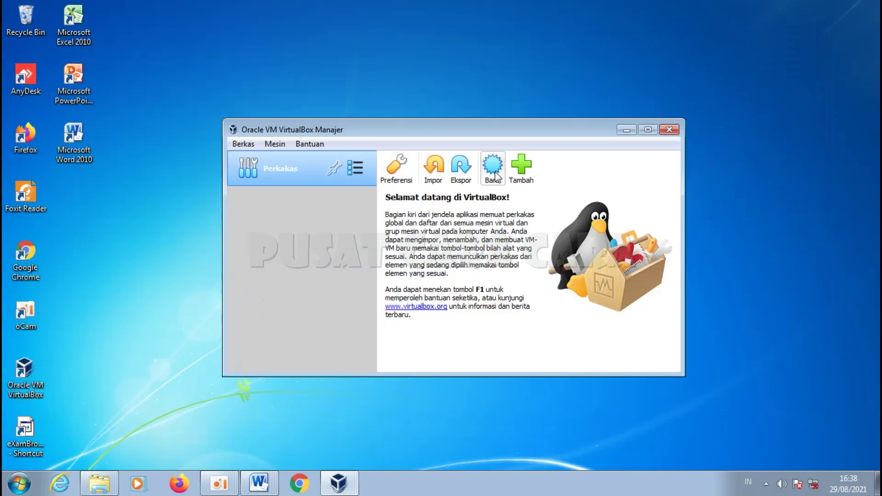
pyautogui.click(492, 169)
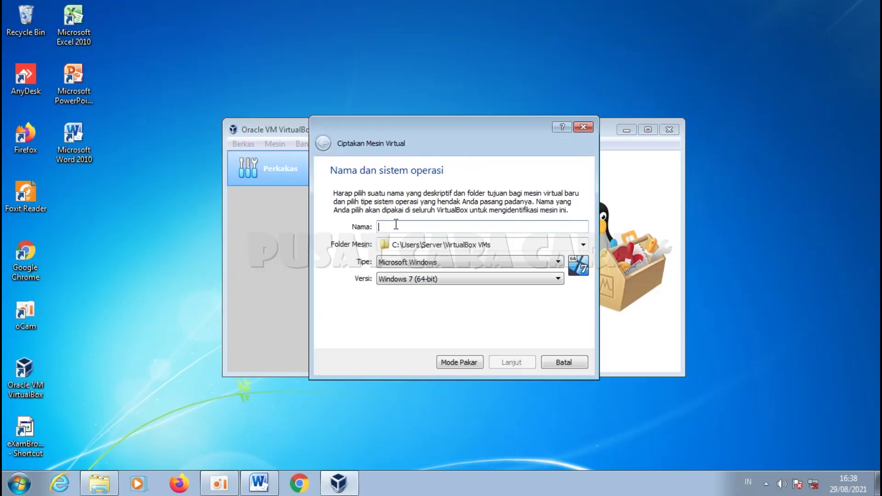
pyautogui.write('Server_ANBK')
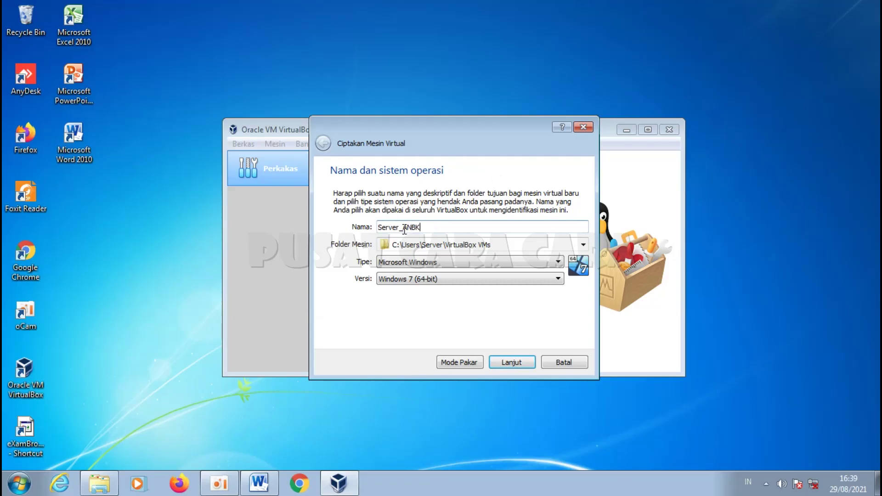
pyautogui.click(582, 245)
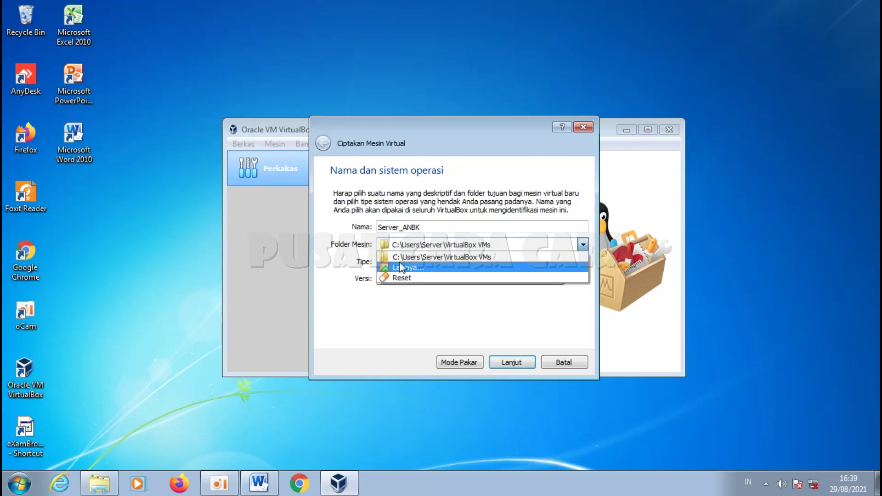
pyautogui.click(422, 267)
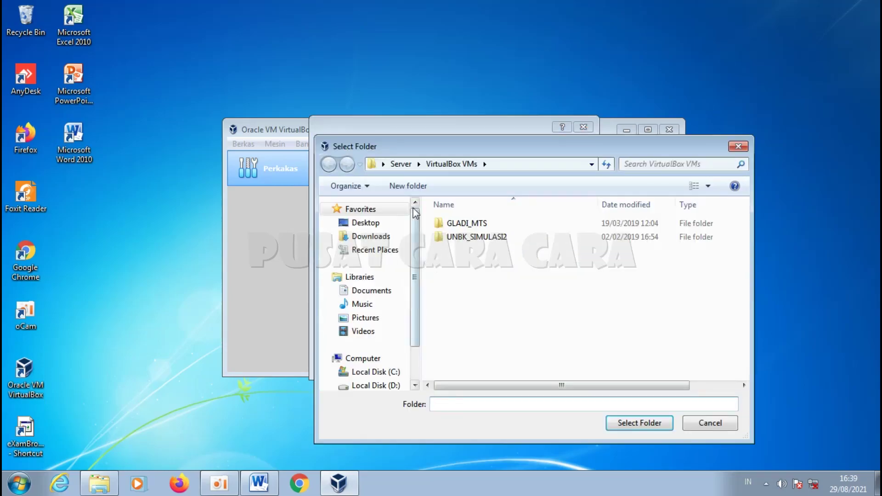
pyautogui.scroll(-1, 417, 319)
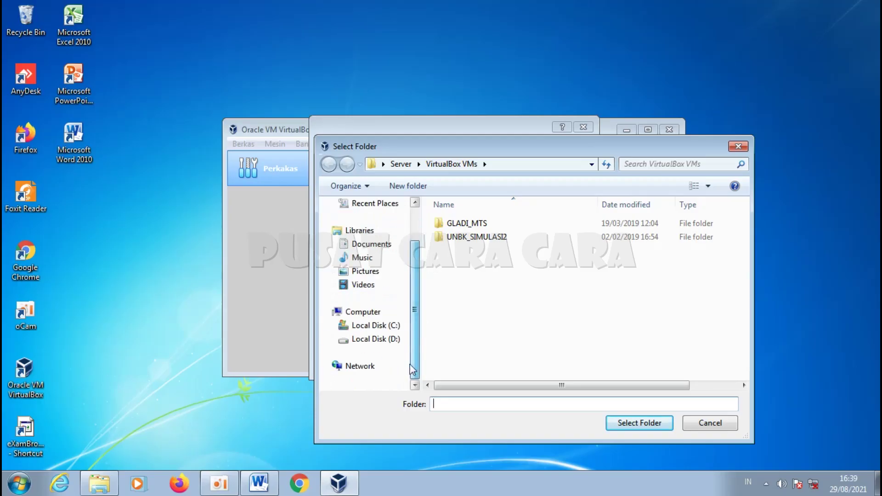
pyautogui.click(391, 342)
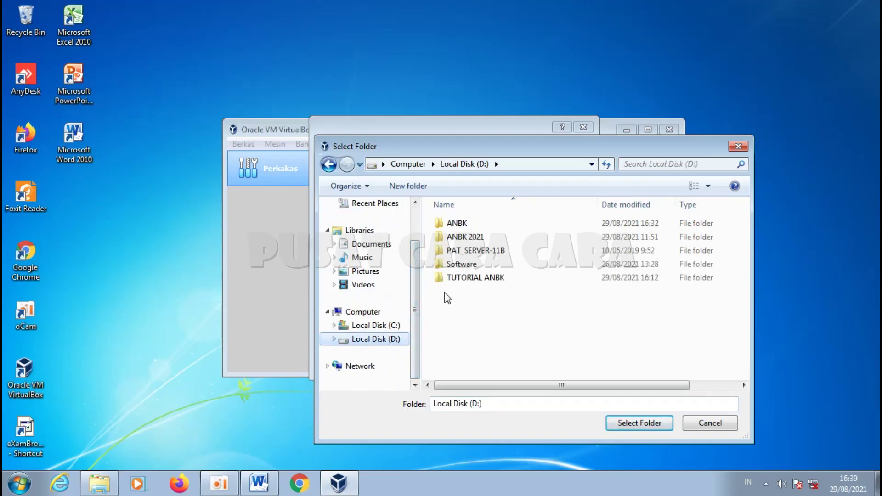
pyautogui.doubleClick(461, 224)
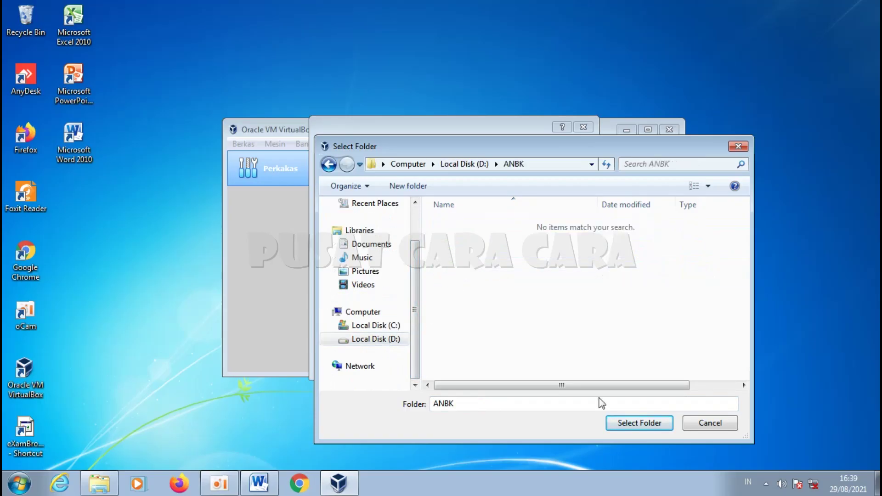
pyautogui.click(631, 425)
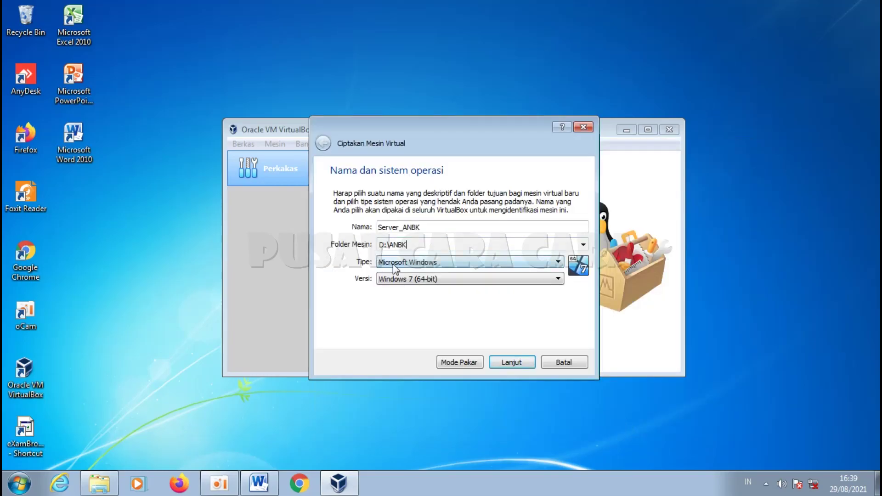
# Step: Set the VM version to Windows 2012 (64-bit)
pyautogui.click(540, 282)
pyautogui.moveTo(557, 317); pyautogui.dragTo(557, 351)
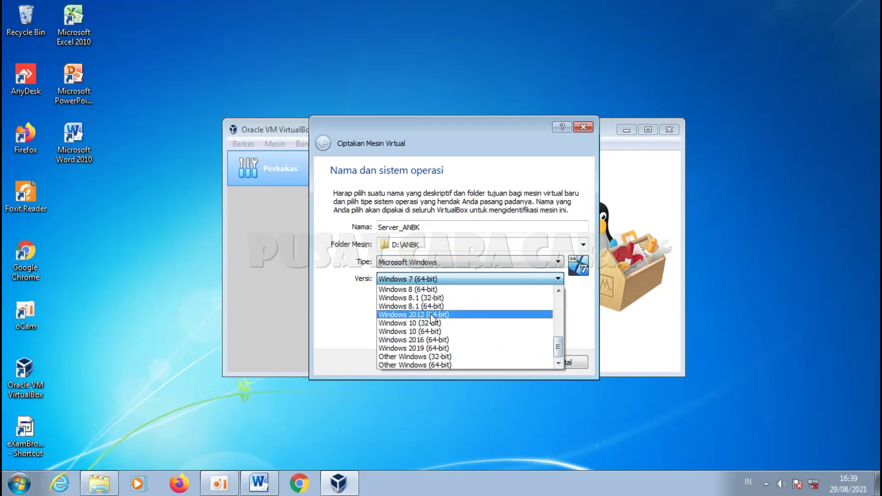
pyautogui.click(451, 314)
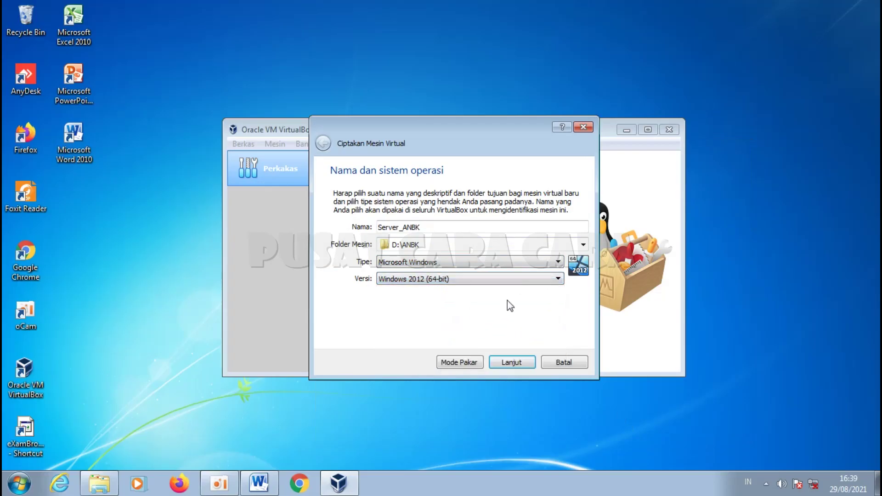
# Step: Keep 2048 MB memory and choose to use an existing virtual hard disk
pyautogui.click(511, 362)
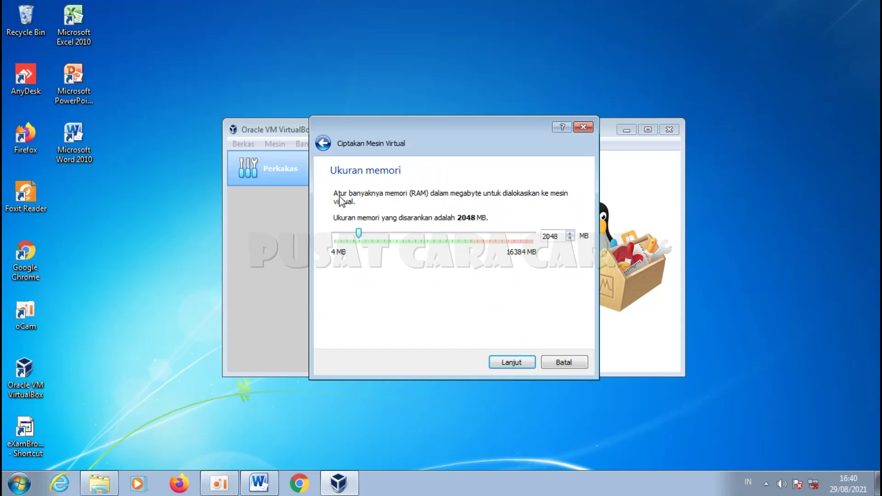
pyautogui.click(521, 362)
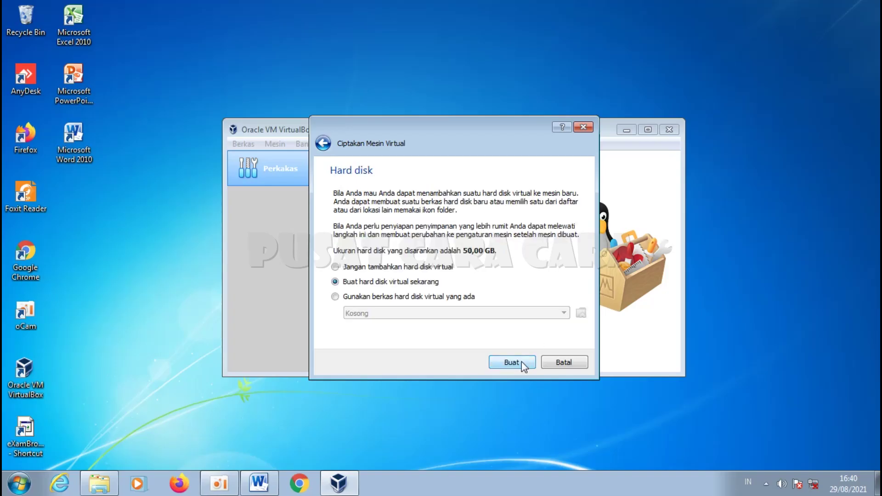
pyautogui.click(335, 296)
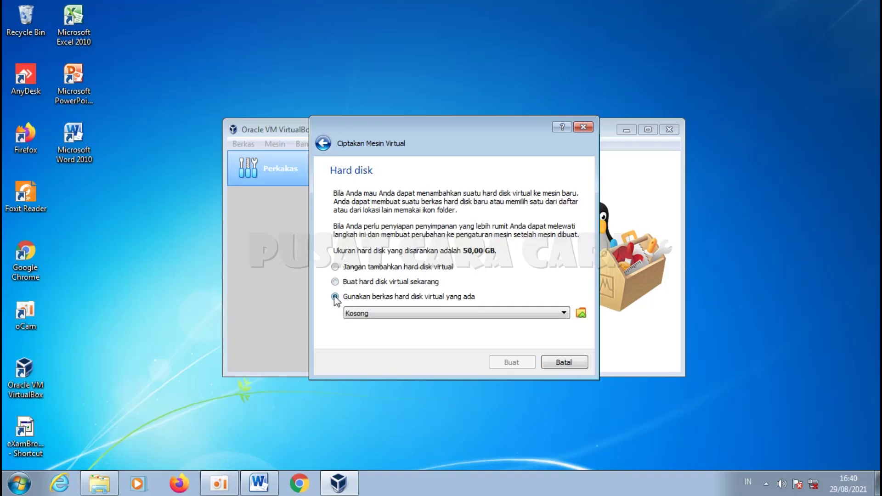
# Step: Add new_VHD ANBK 2021_FRESH.vhd from D:\ANBK to the hard disk chooser
pyautogui.click(581, 312)
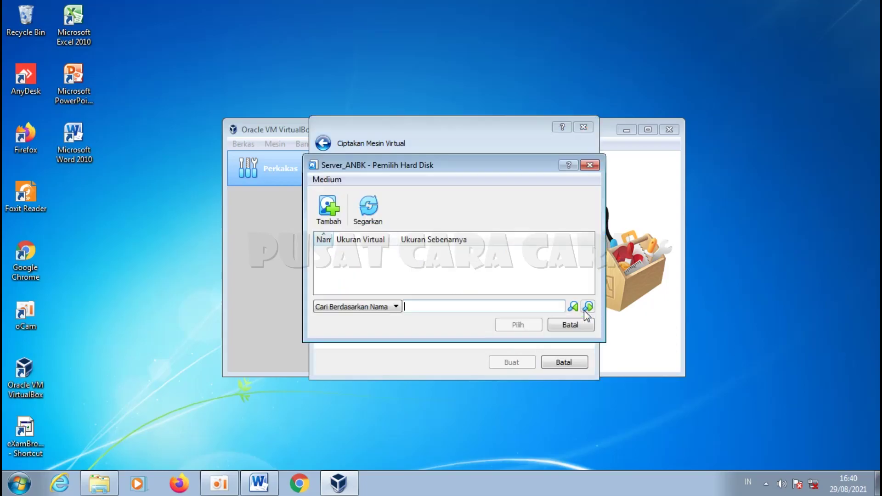
pyautogui.click(329, 206)
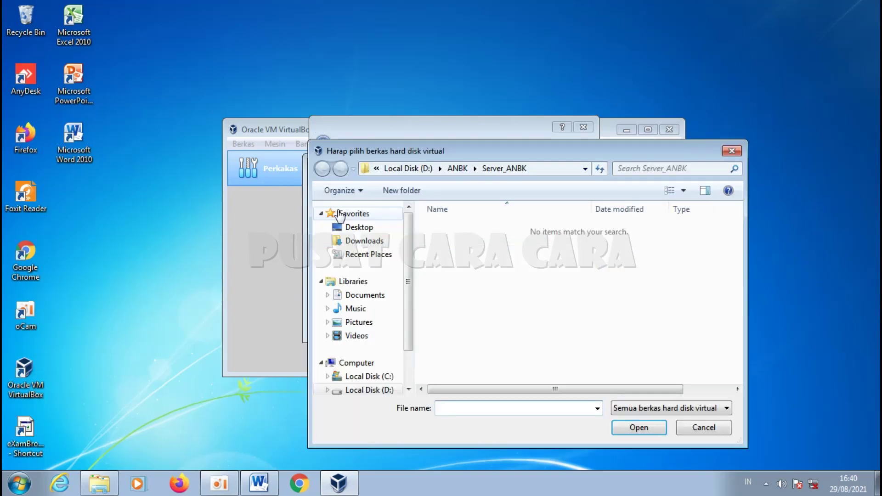
pyautogui.click(370, 389)
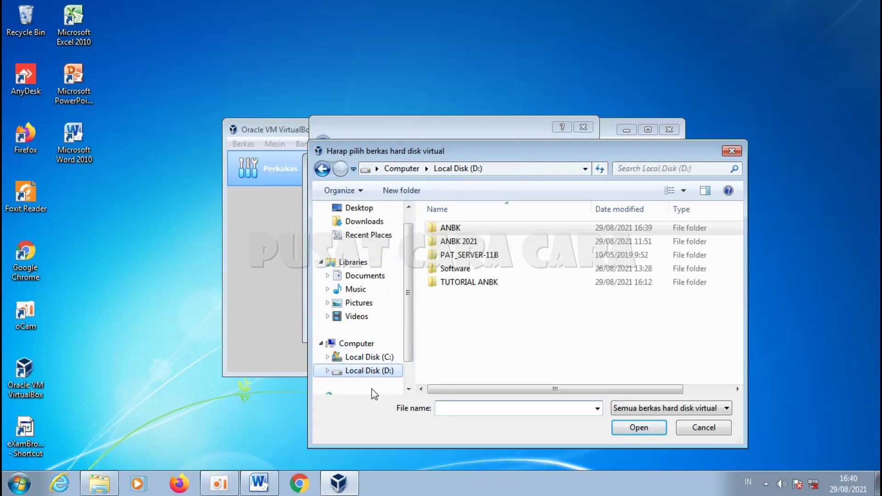
pyautogui.doubleClick(450, 228)
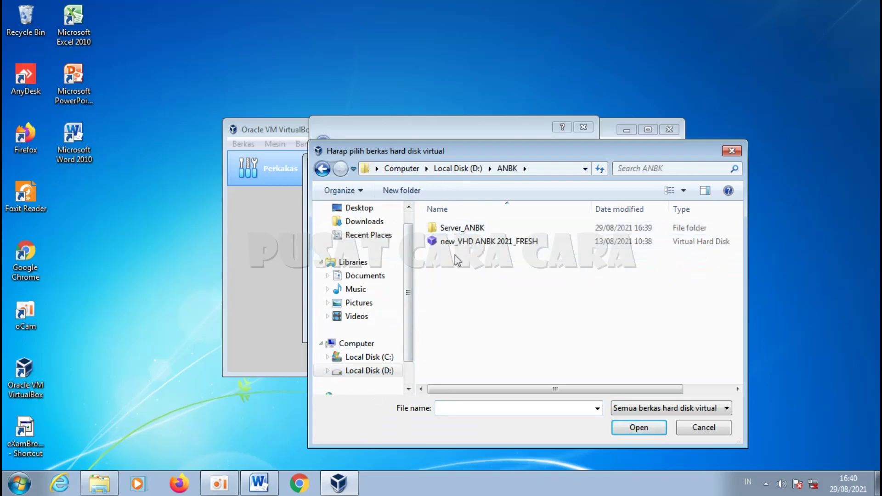
pyautogui.click(496, 243)
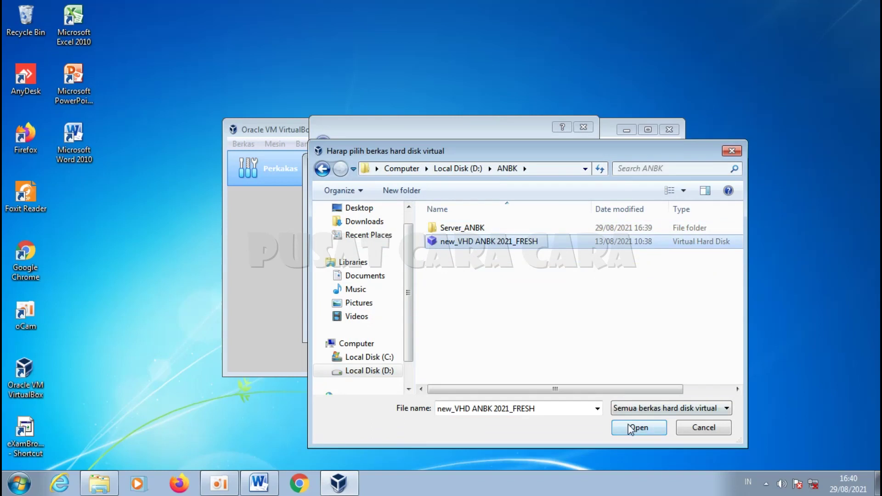
pyautogui.click(629, 427)
# Step: Select that VHD, create the Server_ANBK VM, and return to Word
pyautogui.click(409, 263)
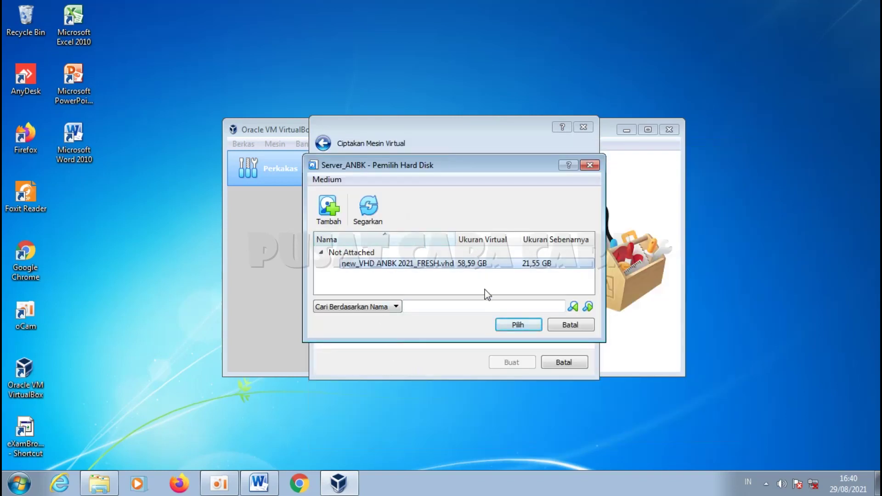
pyautogui.click(518, 325)
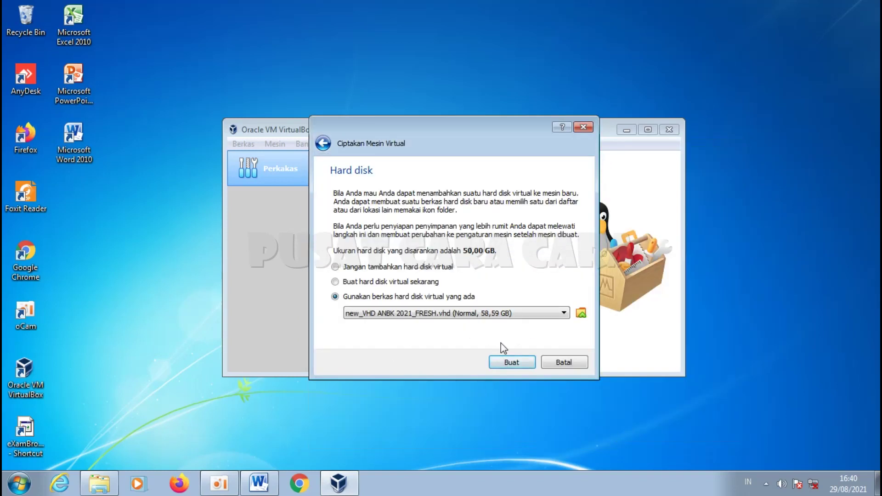
pyautogui.click(510, 363)
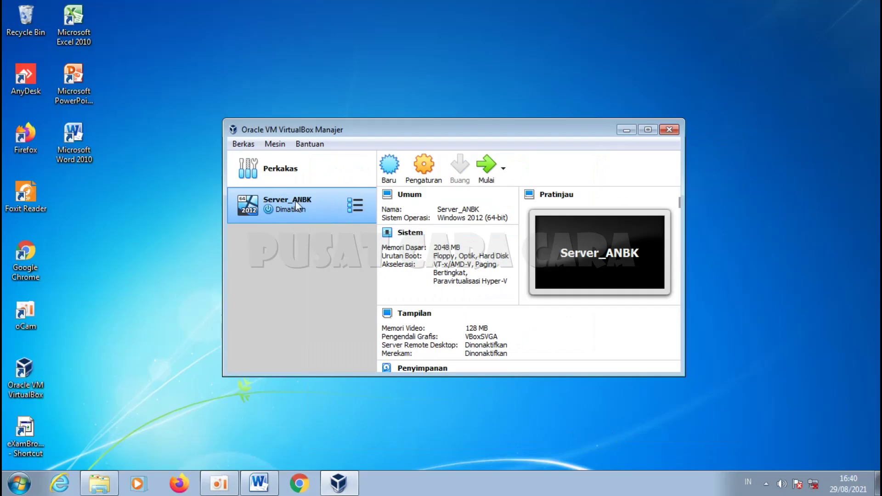
pyautogui.click(260, 482)
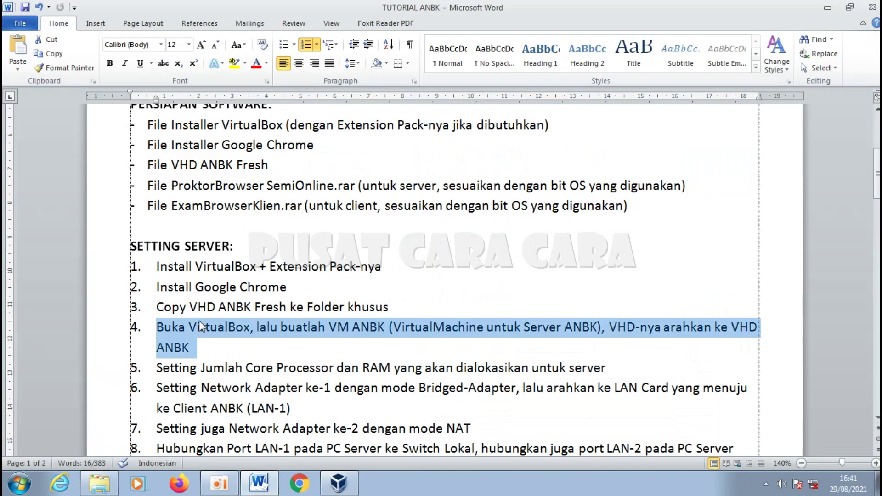
# Step: Select checklist item 5 on processor cores and RAM, then bring VirtualBox Manager forward
pyautogui.click(111, 370)
pyautogui.scroll(-2, 111, 370)
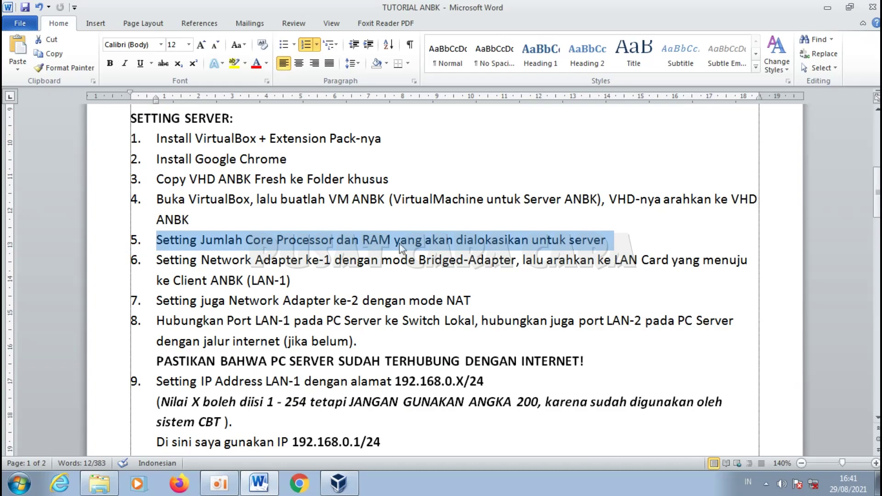
pyautogui.click(338, 482)
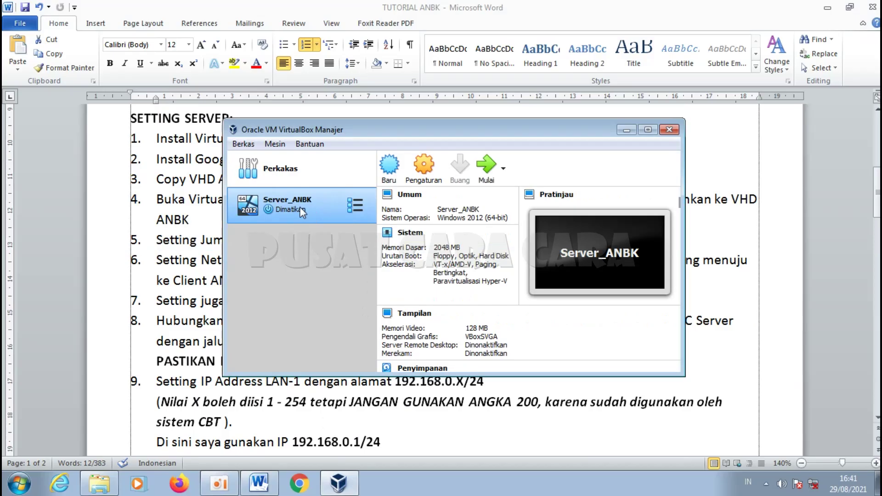
# Step: Give Server_ANBK 2 processors in its System settings
pyautogui.click(419, 177)
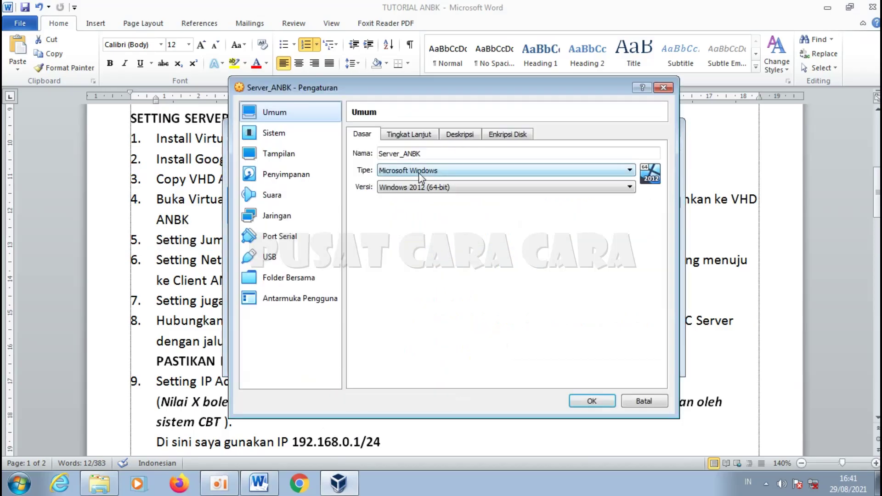
pyautogui.click(307, 144)
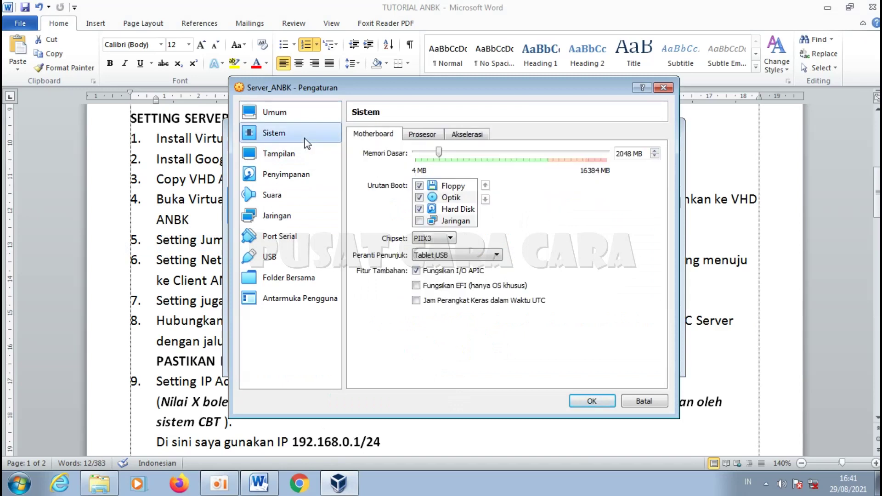
pyautogui.click(422, 134)
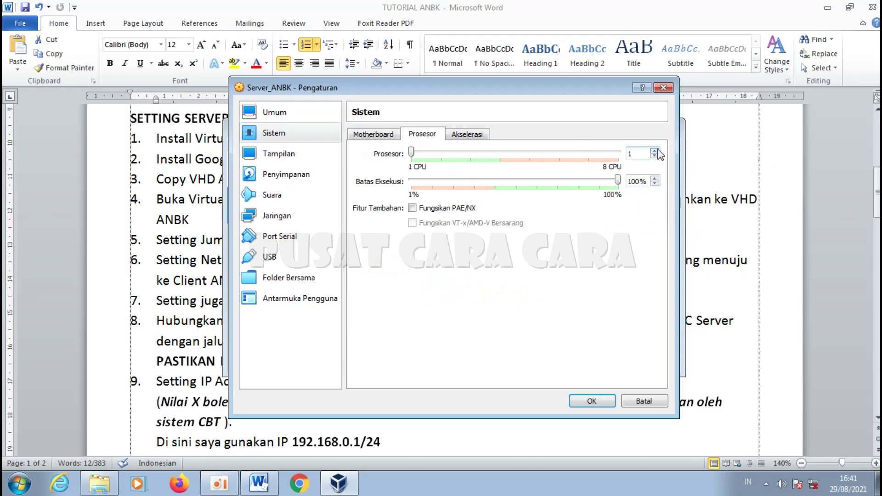
pyautogui.click(655, 151)
# Step: Set base memory to 8192 MB, then go back to item 6 of the Word checklist
pyautogui.click(380, 138)
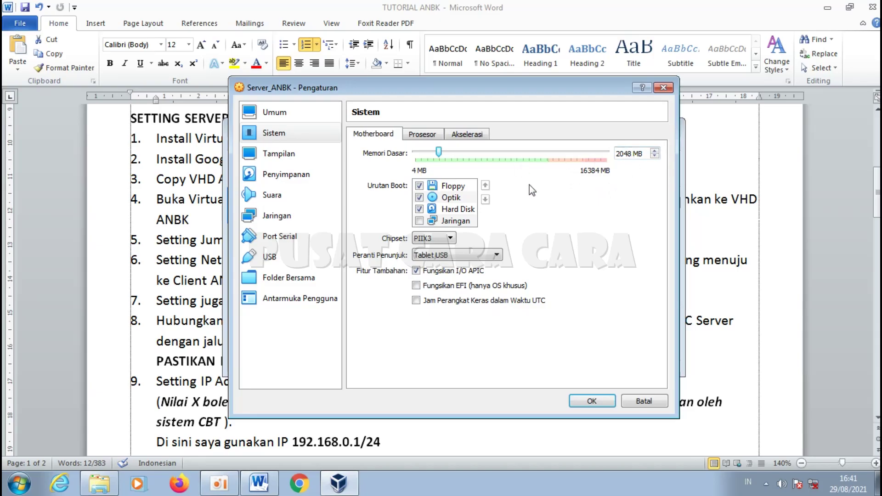
pyautogui.doubleClick(630, 153)
pyautogui.write('819')
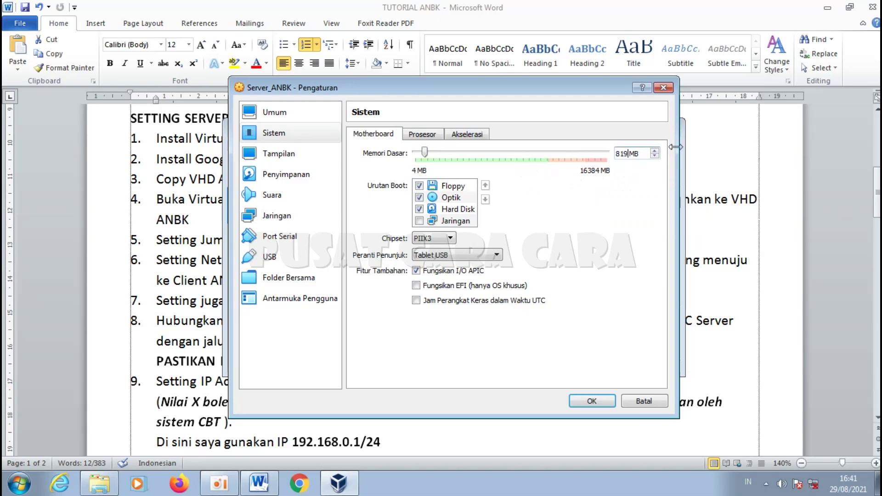
pyautogui.write('2')
pyautogui.click(101, 244)
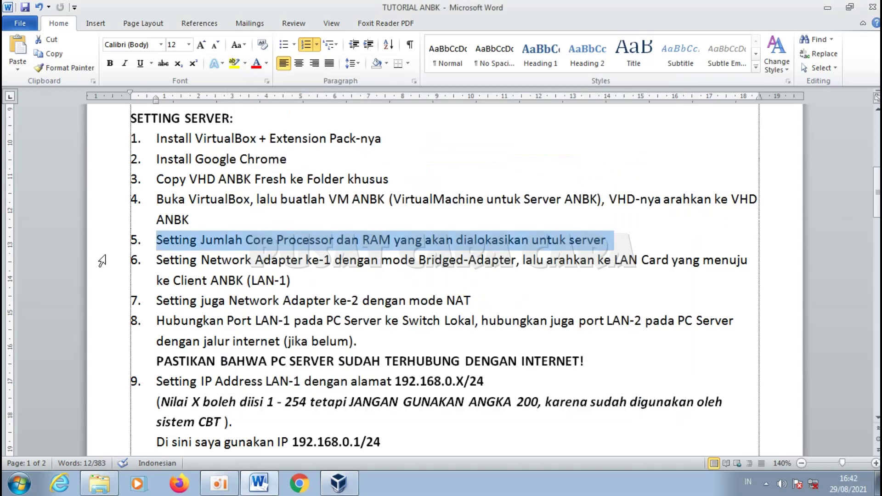
pyautogui.moveTo(151, 263); pyautogui.dragTo(243, 278)
# Step: Change item 6's (LAN-1) to (LAN) in Word and show Server_ANBK's network settings
pyautogui.click(295, 281)
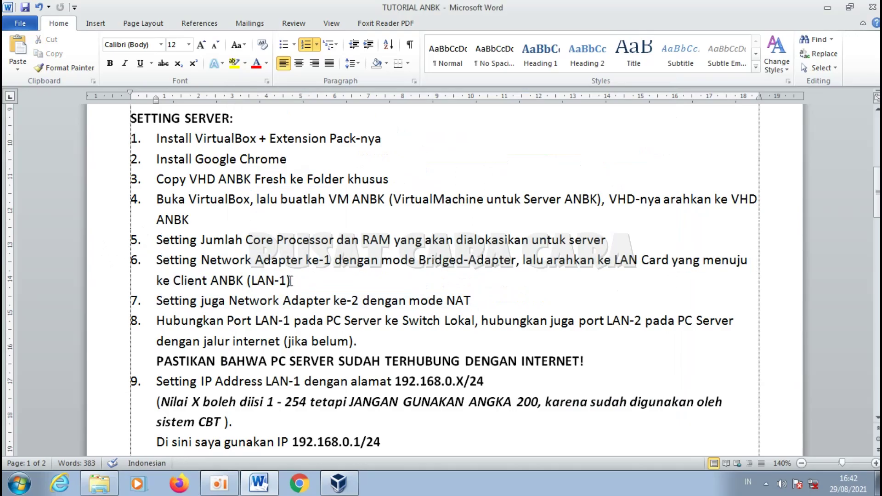
pyautogui.press('BackSpace')
pyautogui.press('BackSpace')
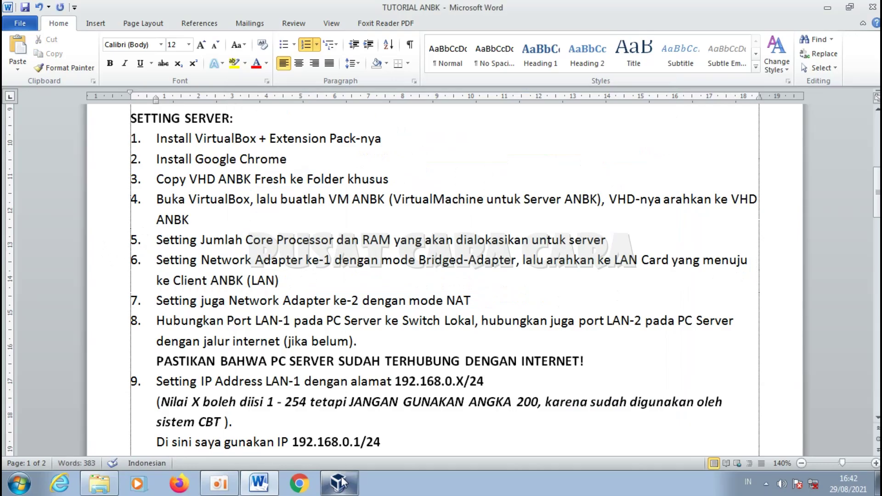
pyautogui.click(340, 482)
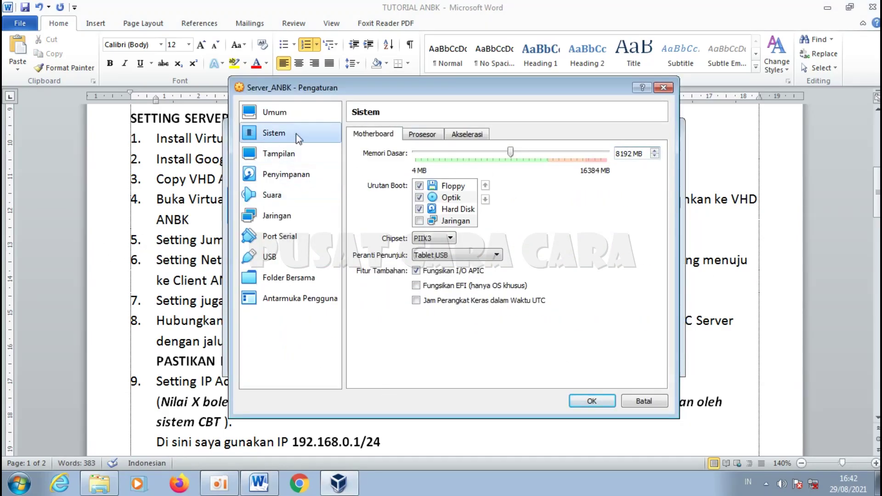
pyautogui.click(294, 218)
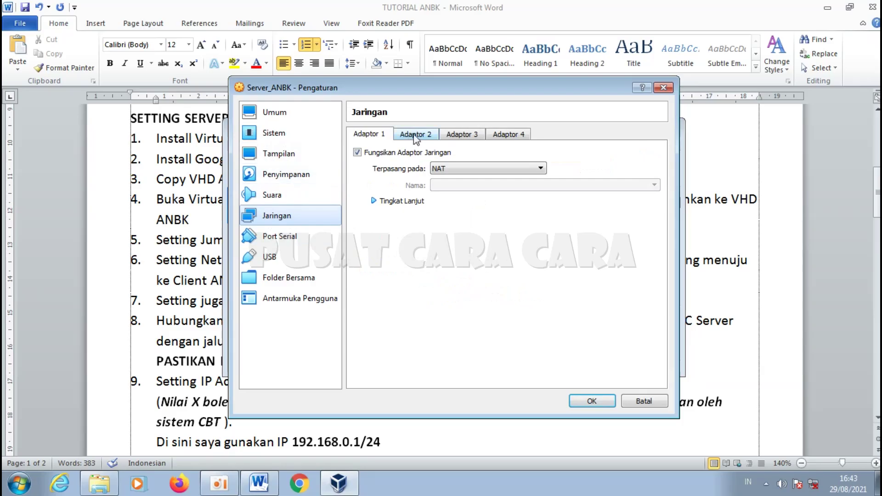
# Step: Mark checklist item 6 in Word, then return to the Adapter 1 network settings
pyautogui.click(159, 274)
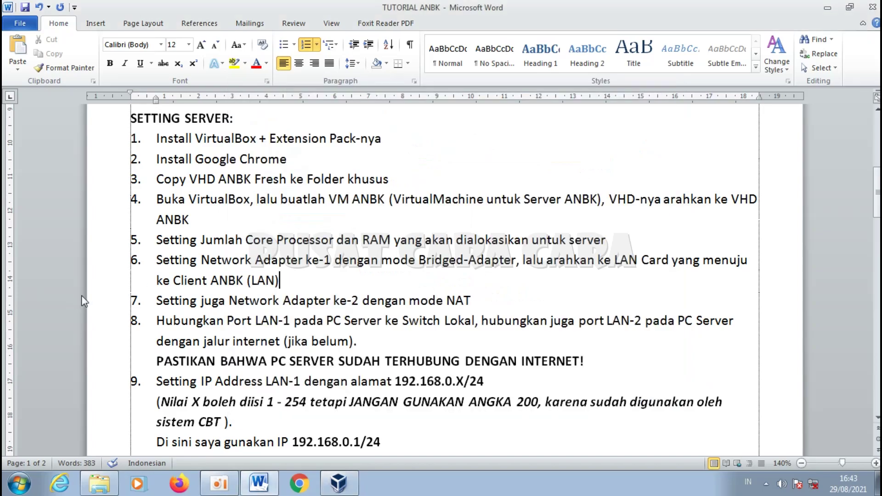
pyautogui.moveTo(115, 266); pyautogui.dragTo(115, 306)
pyautogui.moveTo(106, 265); pyautogui.dragTo(111, 281)
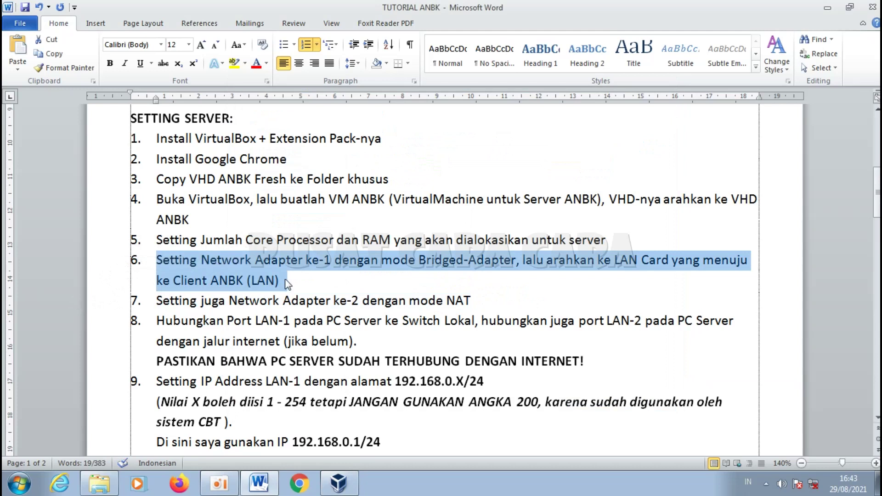
pyautogui.click(323, 473)
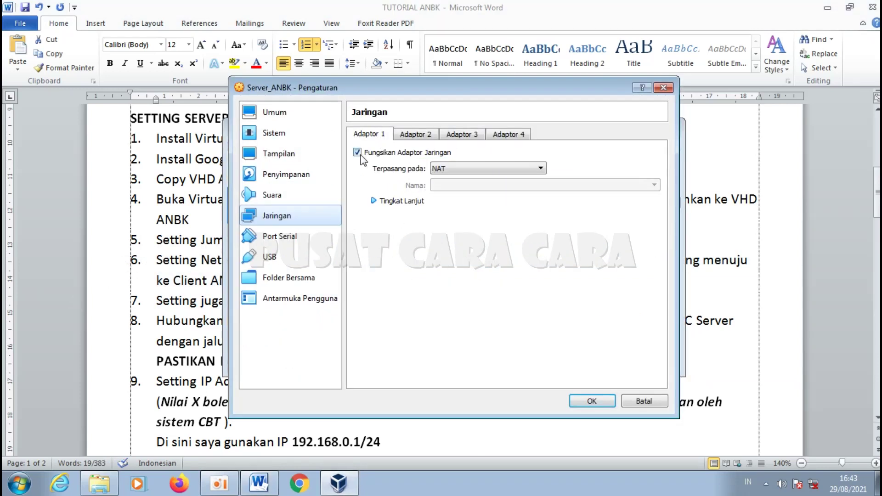
# Step: Attach Adapter 1 as Adaptor Ter-bridge on the Realtek PCIe GBE Family Controller
pyautogui.click(496, 170)
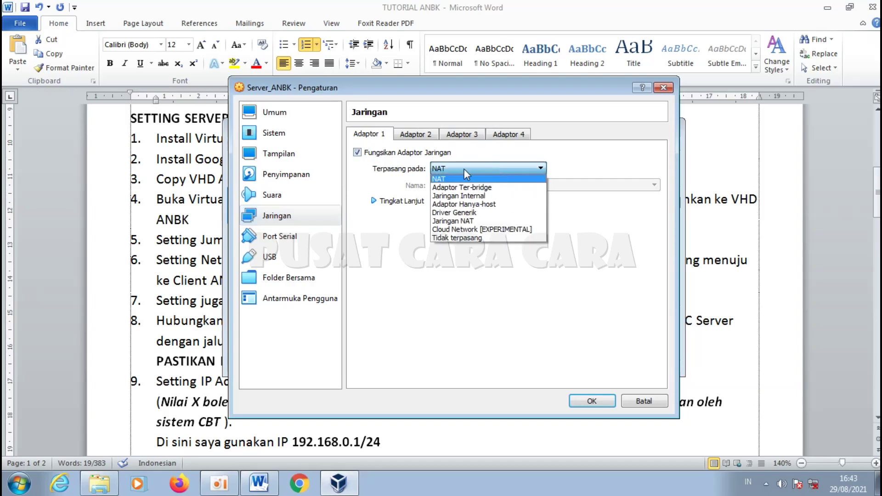
pyautogui.click(505, 192)
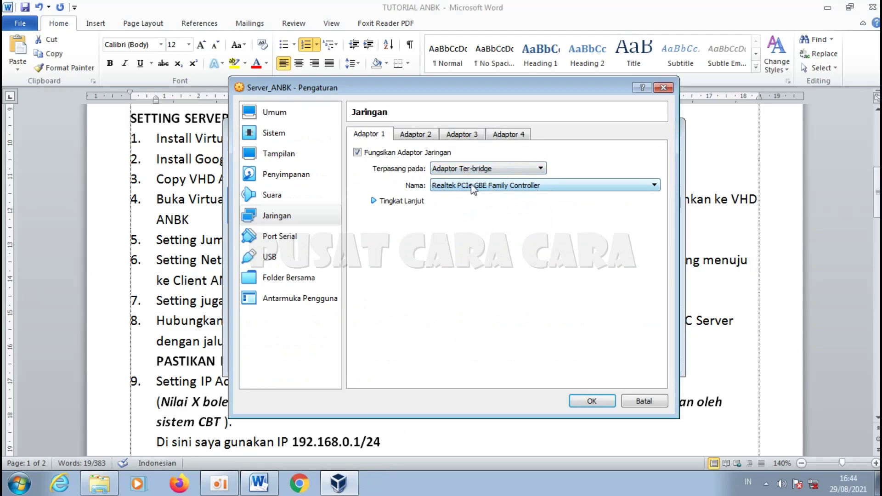
pyautogui.click(542, 184)
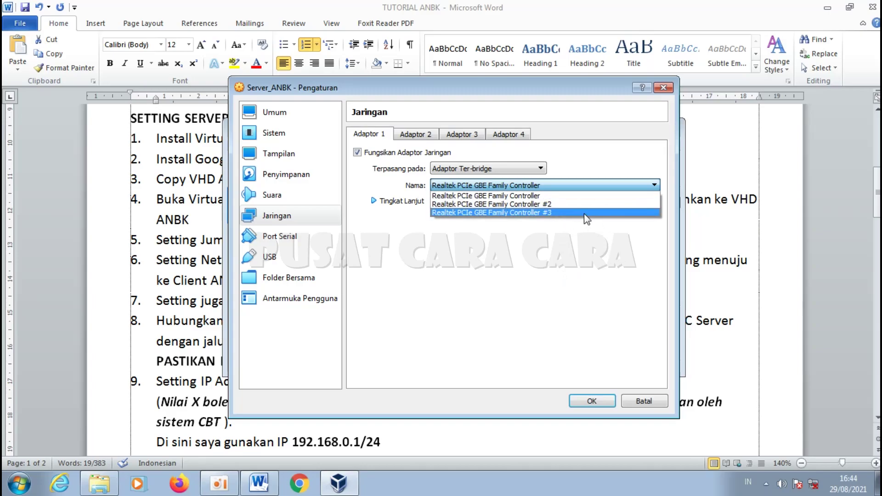
pyautogui.click(593, 247)
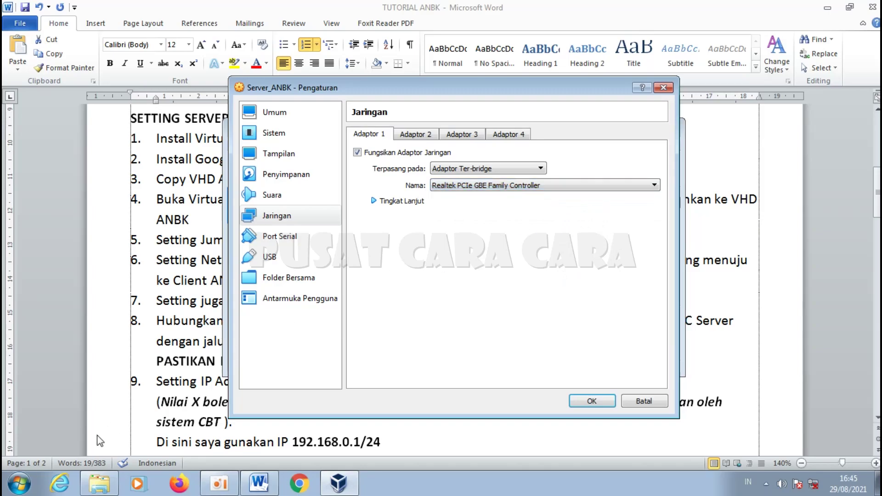
pyautogui.click(9, 486)
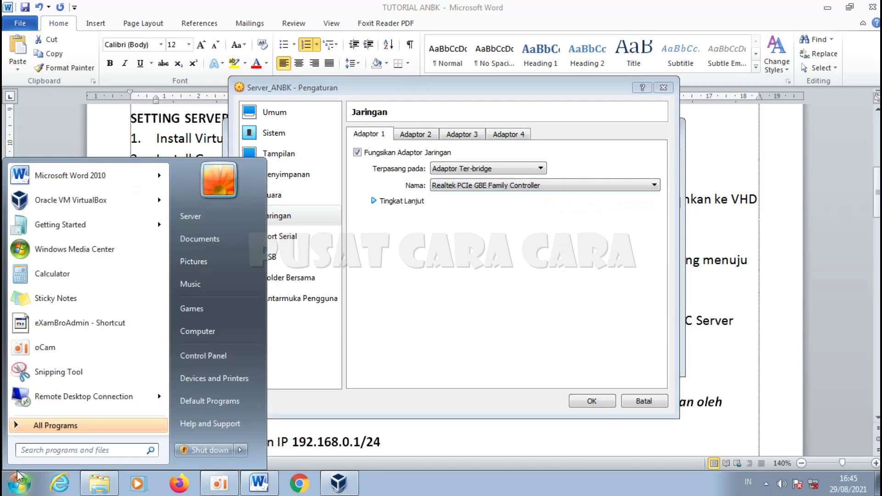
# Step: Reach Network Connections through Control Panel, Network and Sharing Center, and Change adapter settings
pyautogui.write('cont')
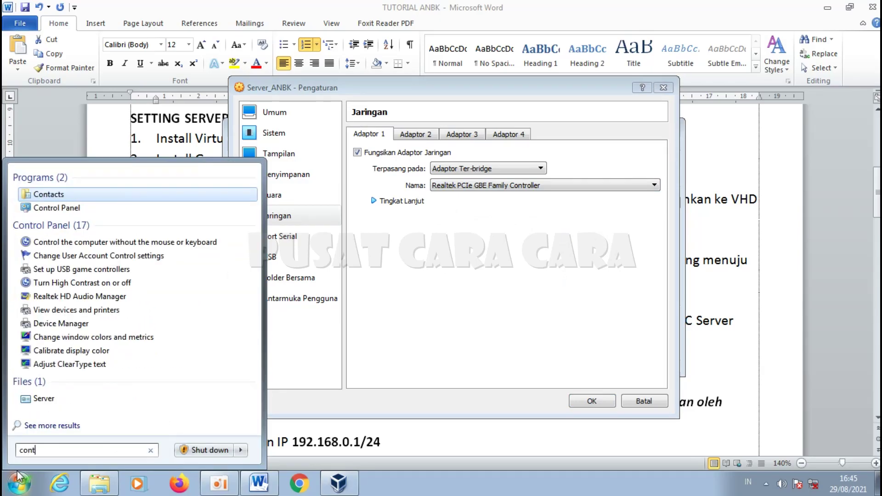
pyautogui.click(58, 207)
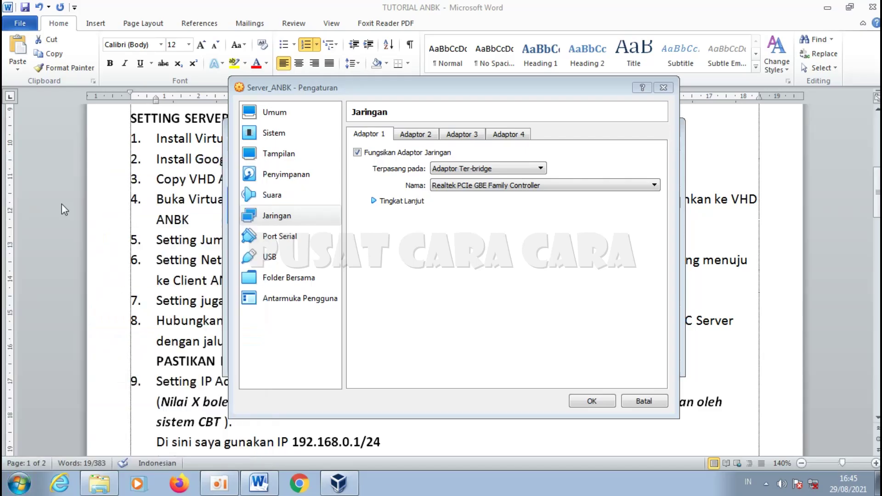
pyautogui.click(342, 229)
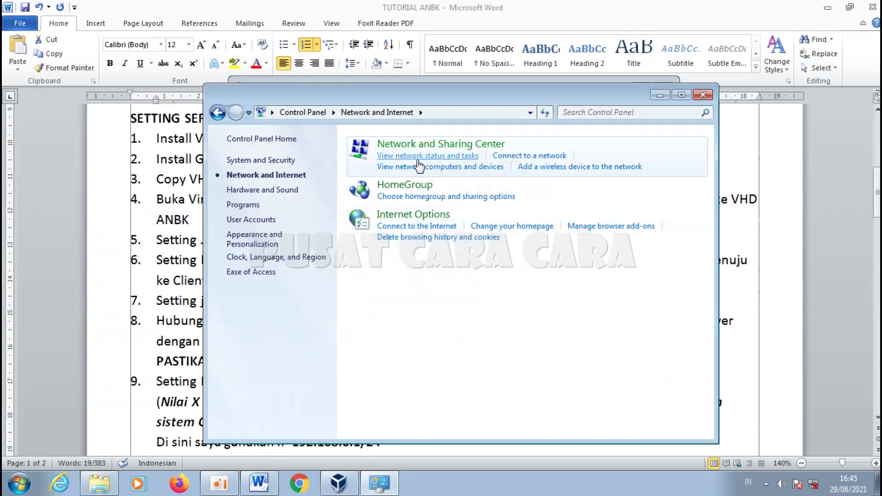
pyautogui.click(420, 146)
pyautogui.click(266, 164)
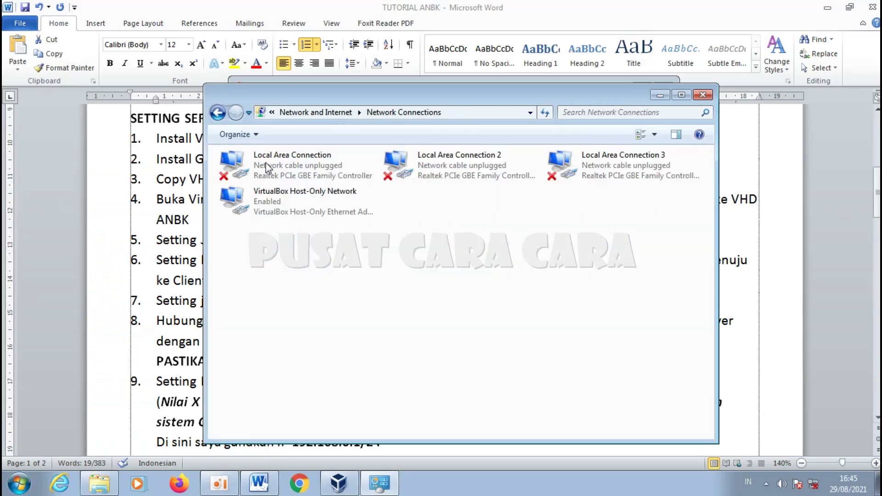
# Step: Compare the adapters, finding Local Area Connection 3 on an unidentified network
pyautogui.click(334, 173)
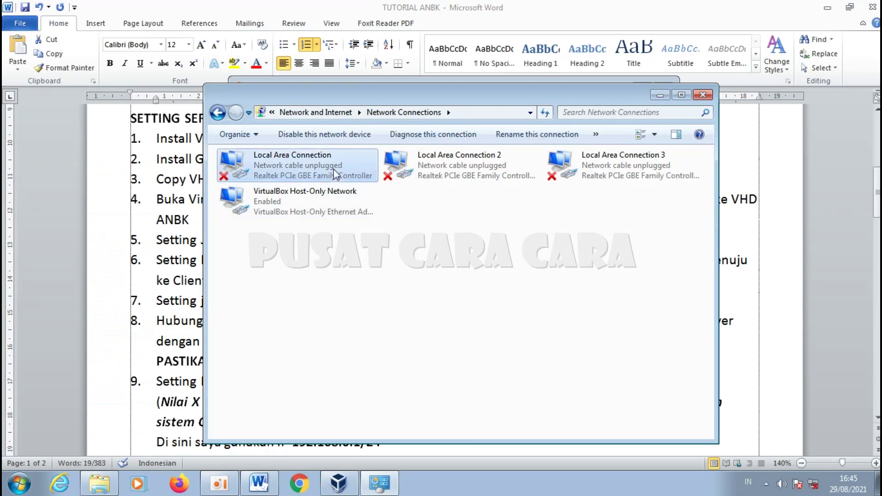
pyautogui.click(442, 172)
pyautogui.click(599, 166)
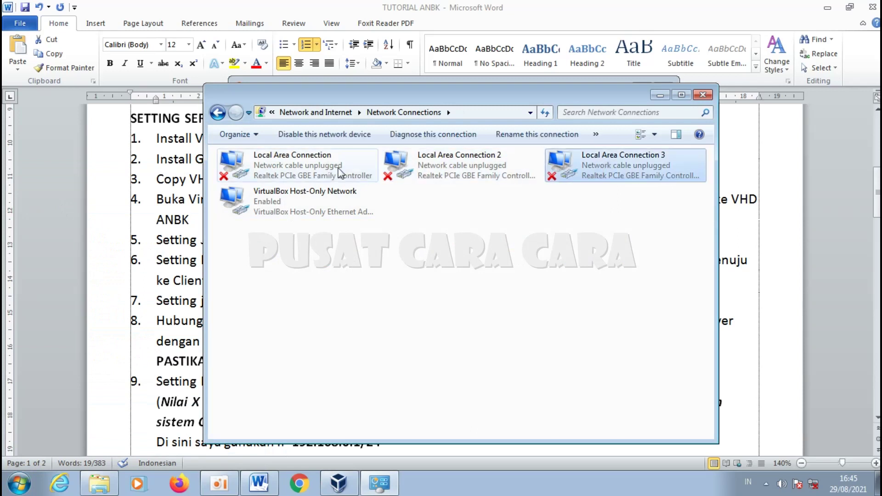
pyautogui.click(344, 174)
pyautogui.click(432, 172)
pyautogui.click(598, 172)
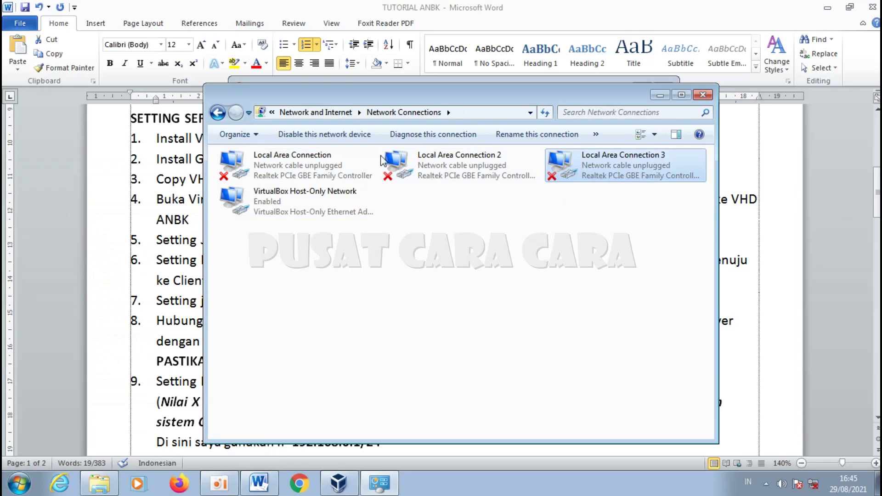
pyautogui.click(265, 212)
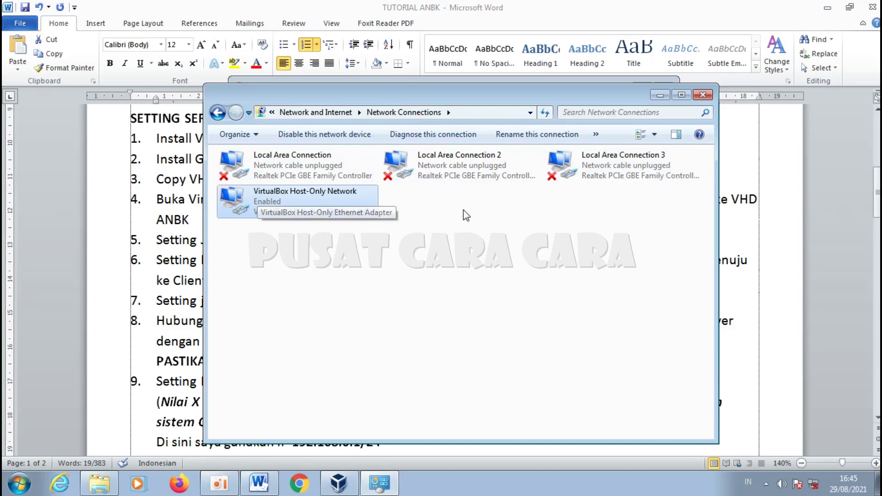
pyautogui.click(450, 225)
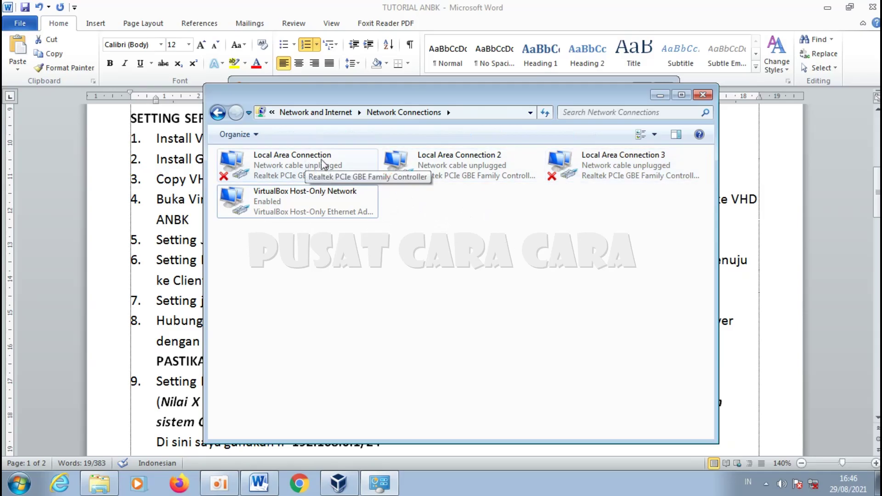
pyautogui.click(281, 168)
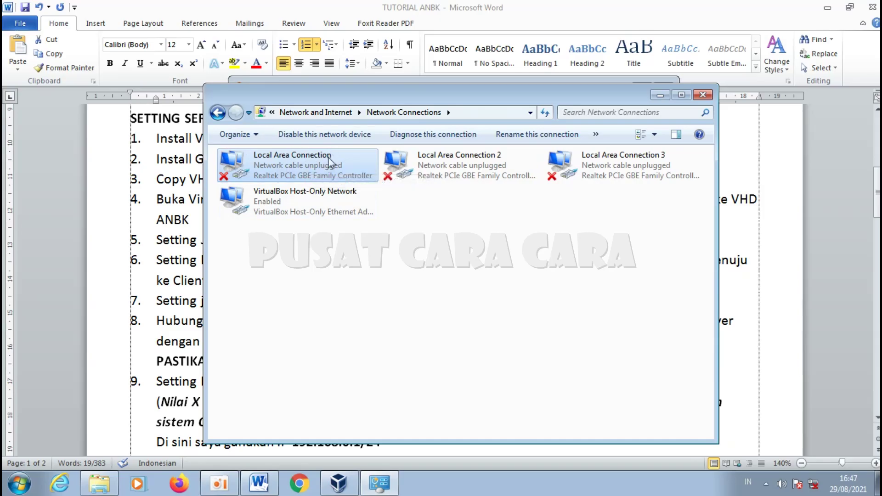
pyautogui.click(473, 256)
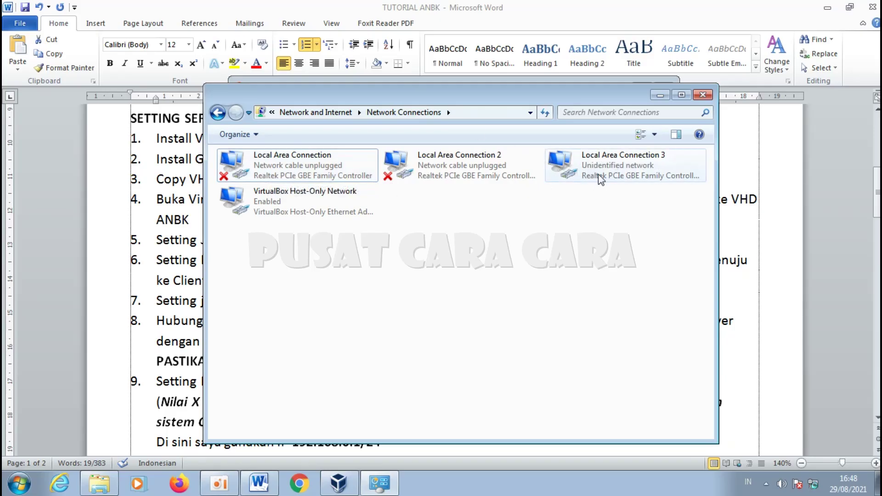
# Step: Check Local Area Connection, 3 and 2 cable status, then return to Server_ANBK's network settings
pyautogui.click(264, 166)
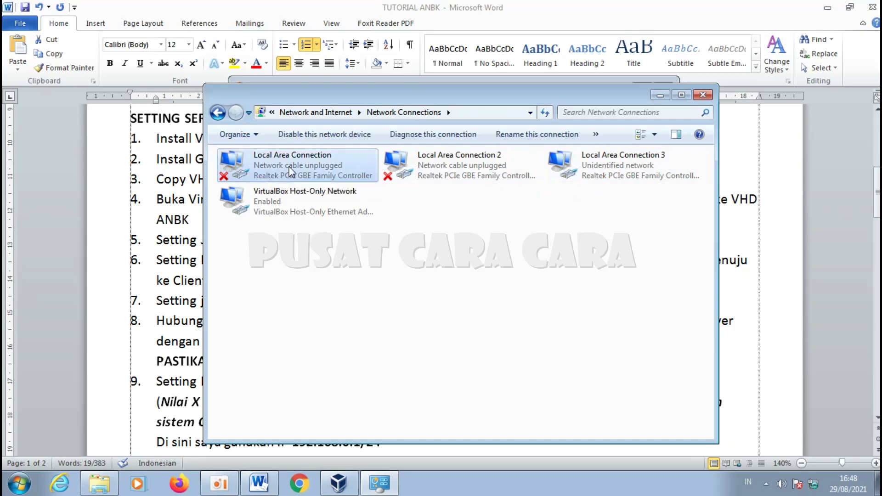
pyautogui.click(638, 167)
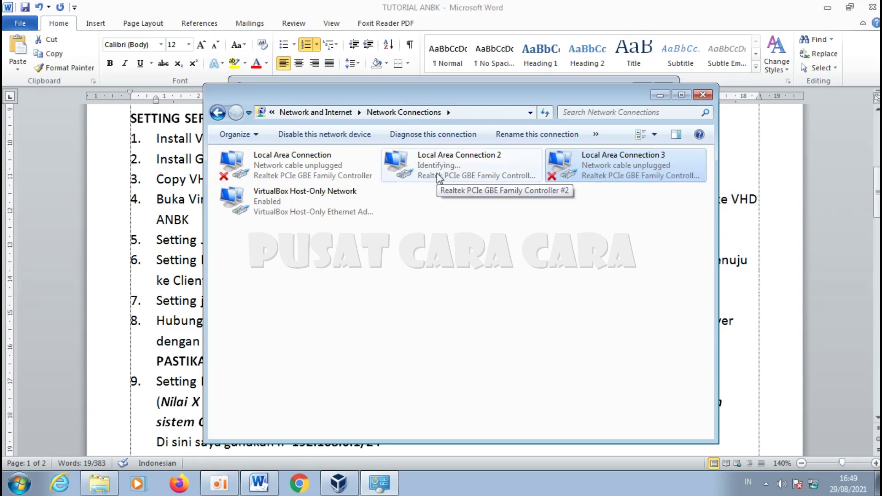
pyautogui.click(420, 179)
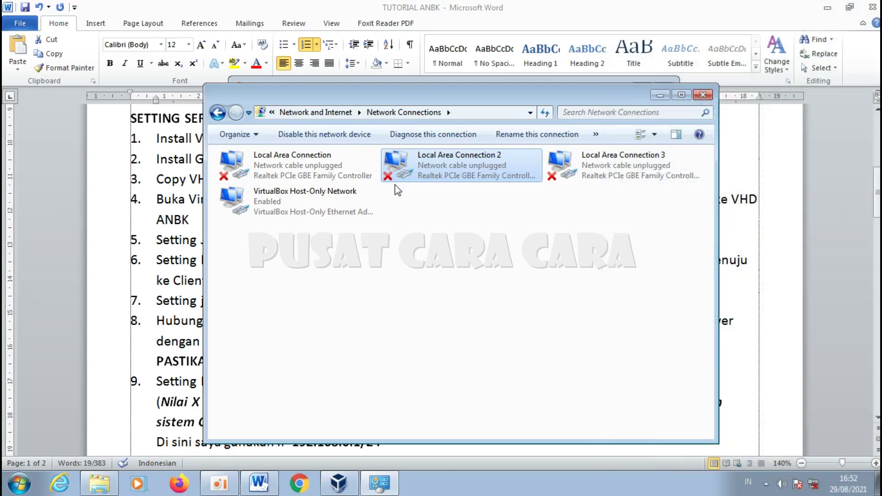
pyautogui.click(349, 484)
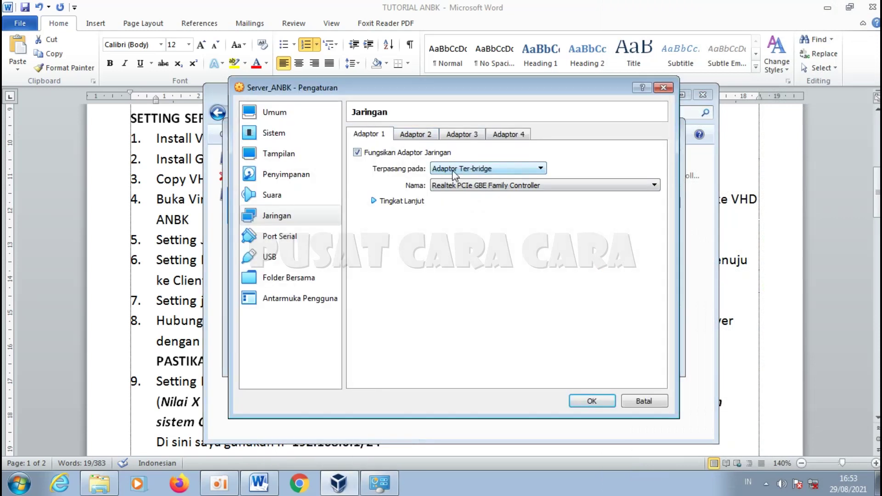
# Step: Bridge Adapter 1 to Realtek PCIe GBE Family Controller #3, checking checklist item 7
pyautogui.click(498, 186)
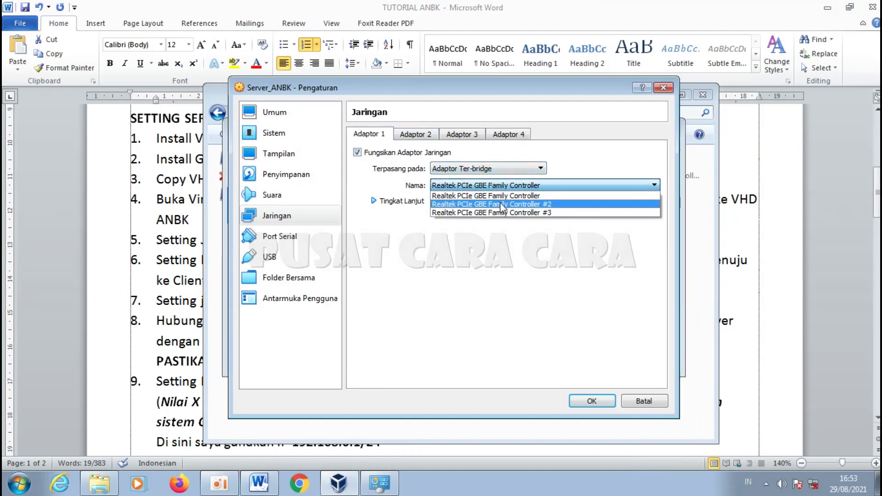
pyautogui.click(549, 214)
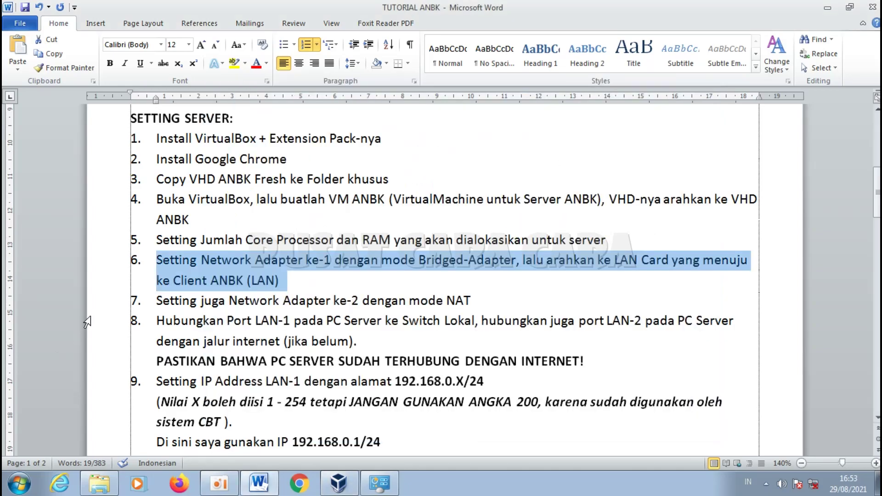
pyautogui.click(113, 300)
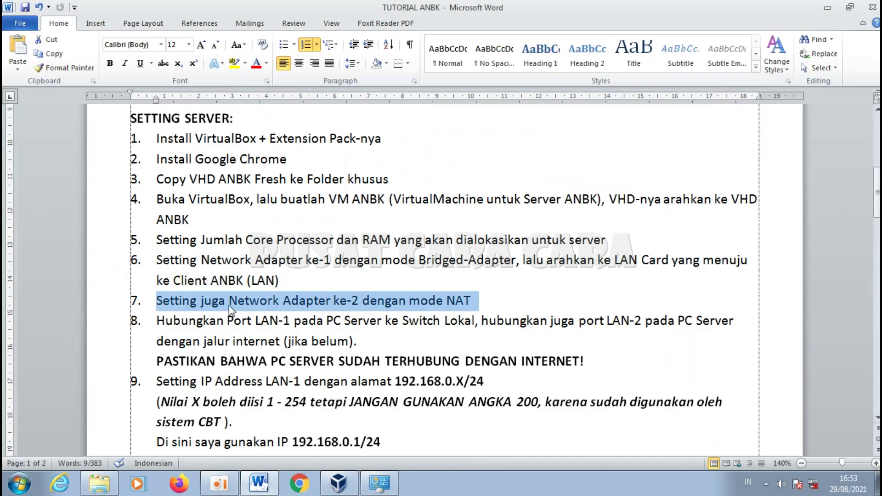
pyautogui.click(338, 483)
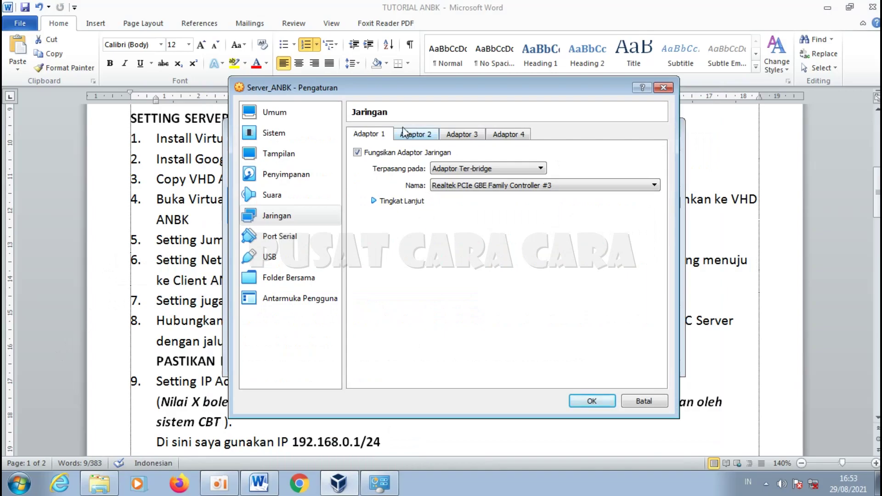
# Step: Enable Adapter 2 attached to NAT and save Server_ANBK's settings with OK
pyautogui.click(415, 135)
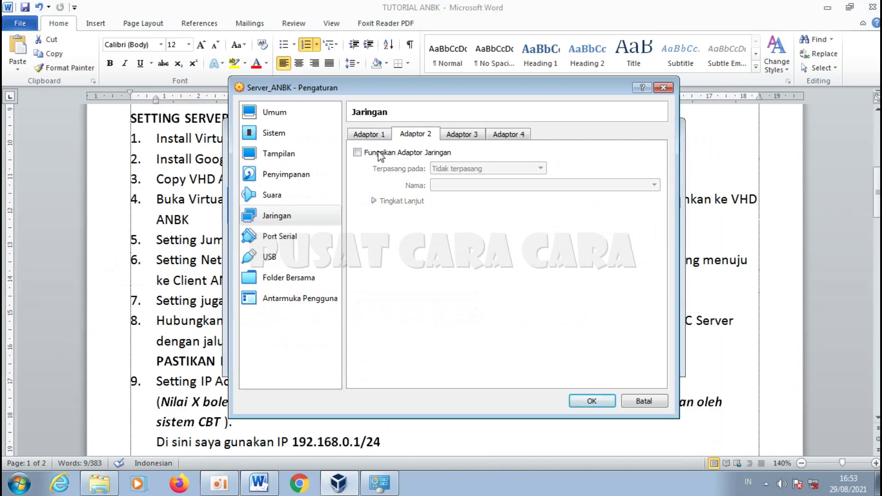
pyautogui.click(358, 153)
pyautogui.click(478, 174)
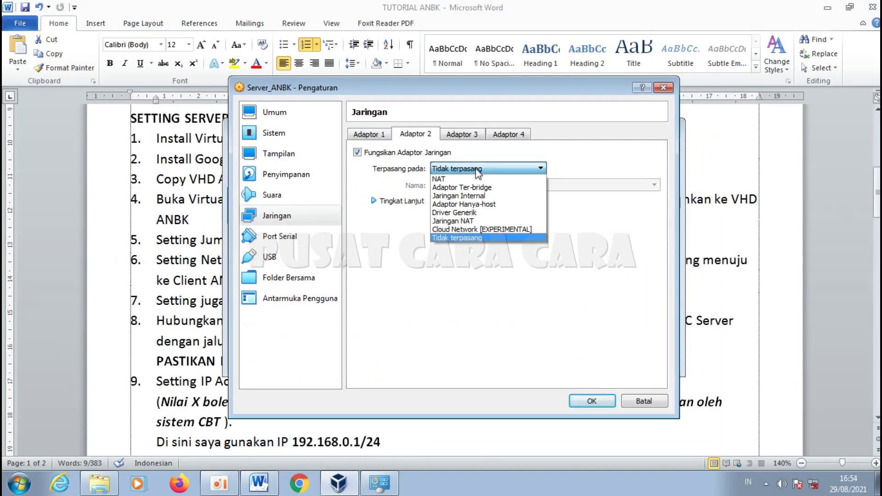
pyautogui.click(440, 179)
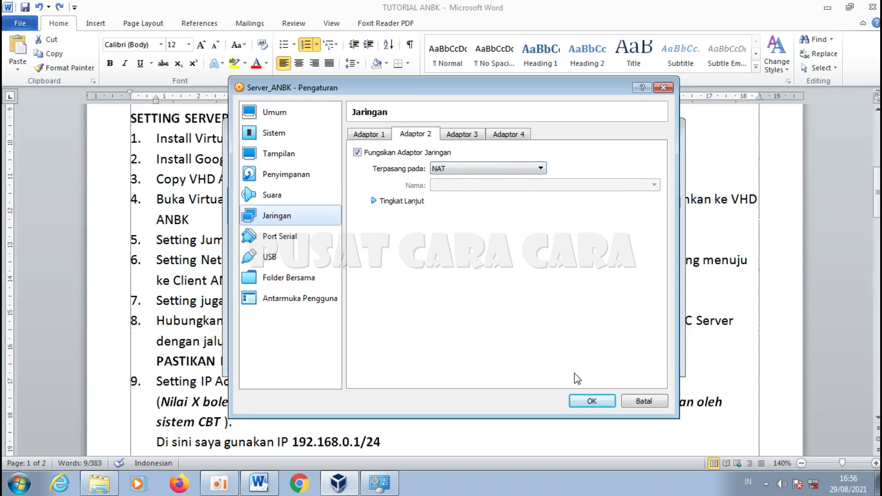
pyautogui.click(592, 402)
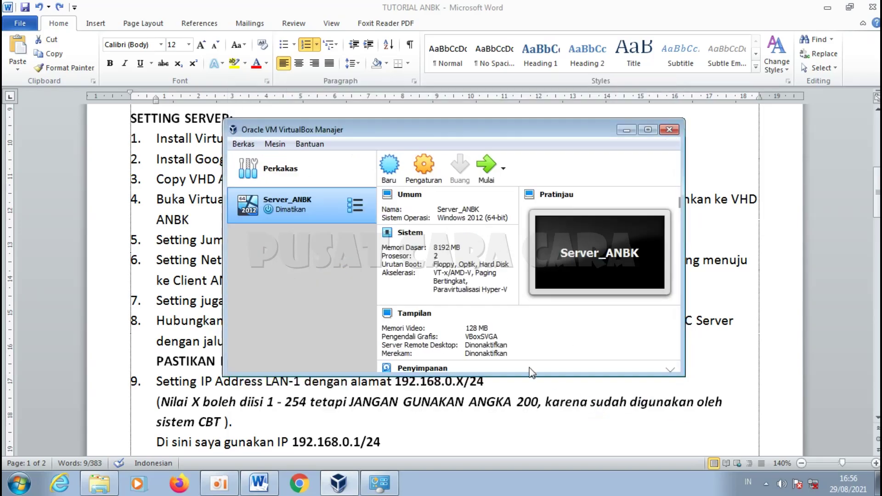
pyautogui.click(98, 308)
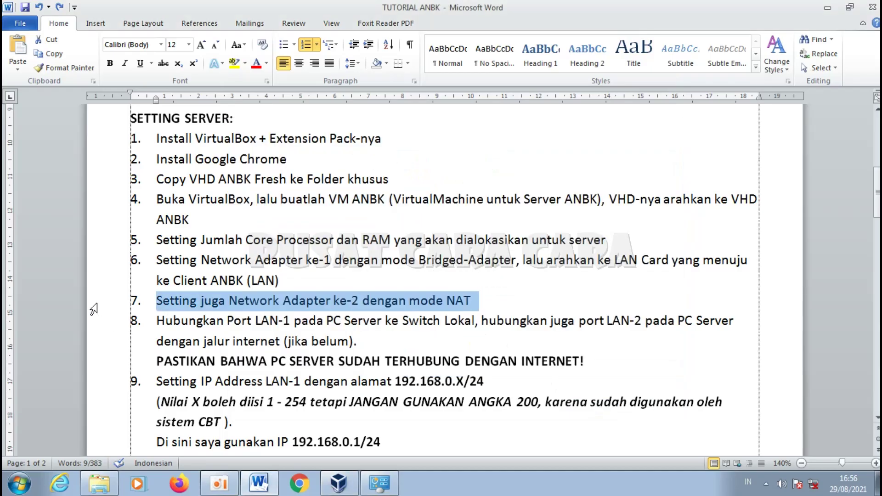
pyautogui.click(101, 321)
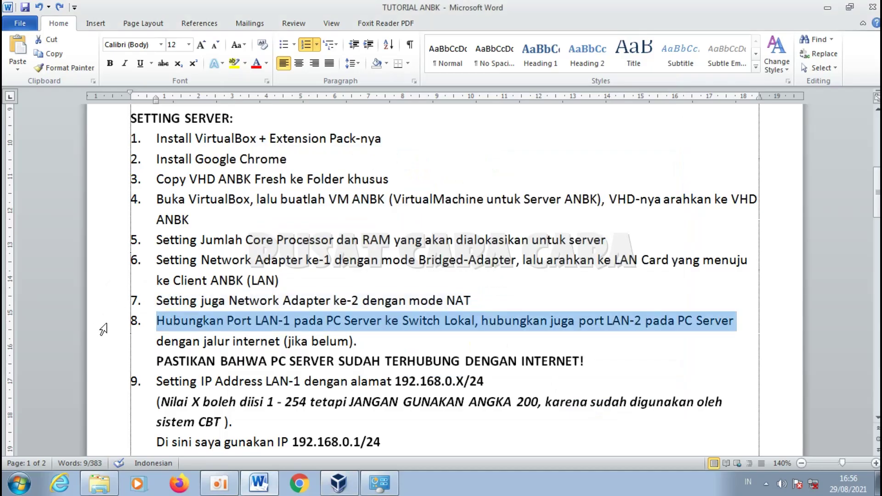
pyautogui.click(163, 327)
pyautogui.moveTo(157, 321); pyautogui.dragTo(282, 325)
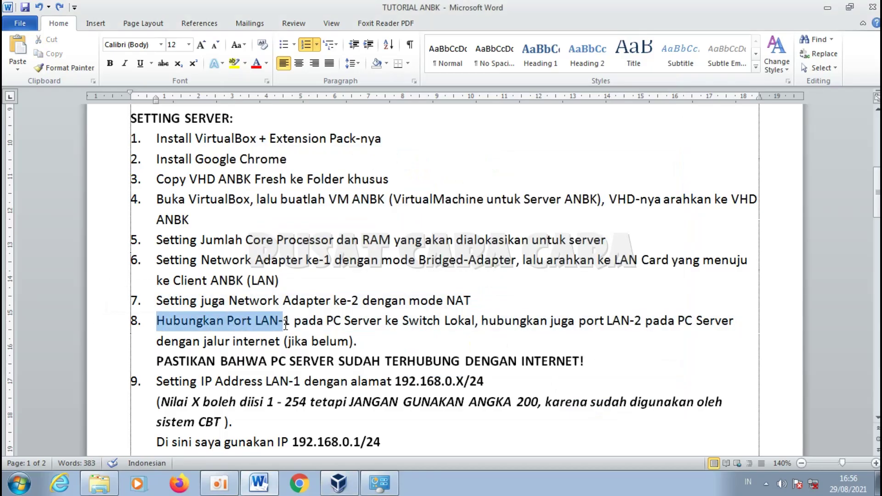
pyautogui.click(287, 324)
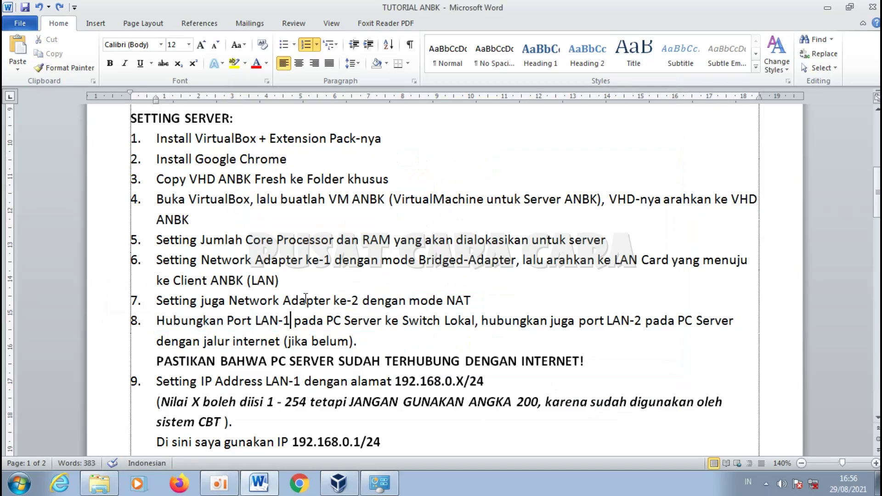
pyautogui.press('BackSpace')
pyautogui.press('BackSpace')
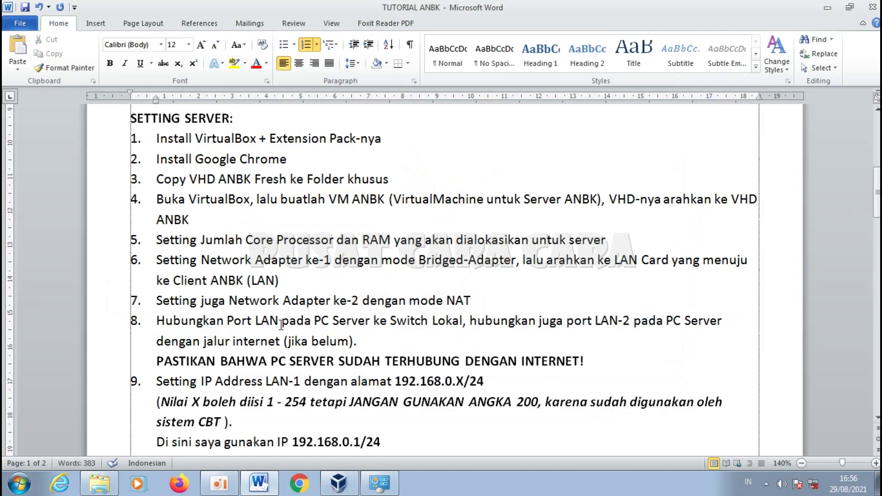
pyautogui.moveTo(594, 321); pyautogui.dragTo(630, 321)
pyautogui.write('WAN')
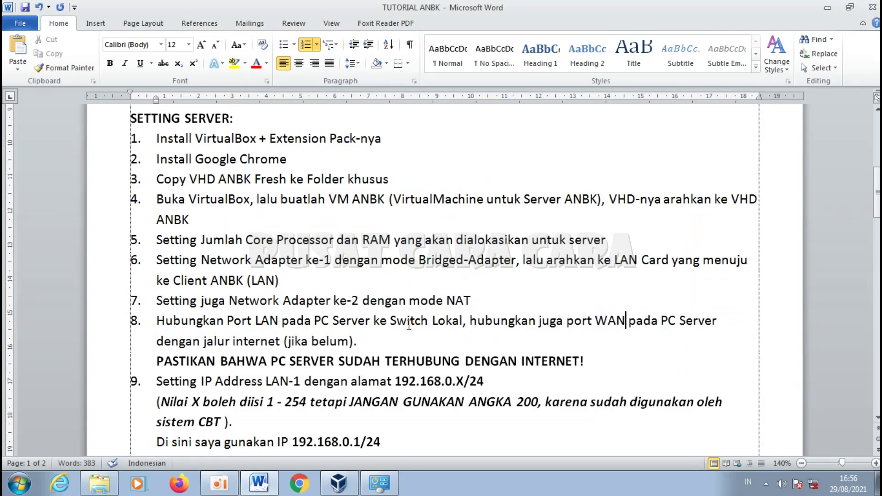
pyautogui.moveTo(226, 320); pyautogui.dragTo(280, 318)
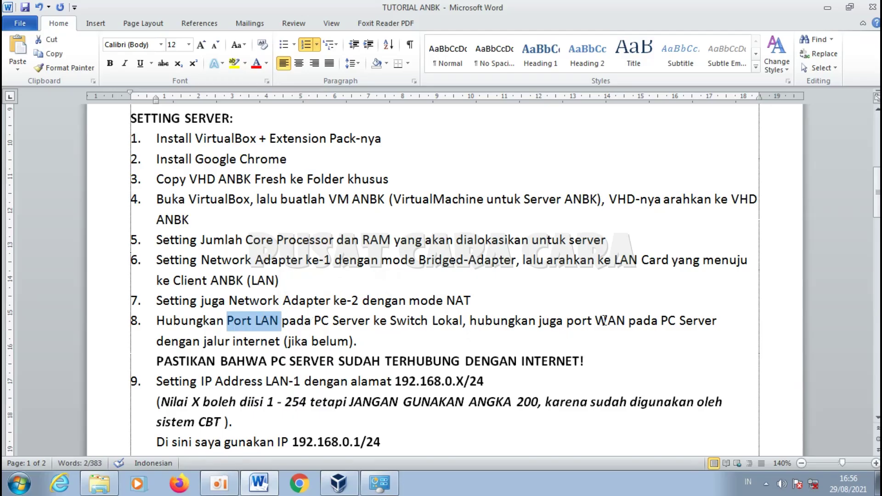
pyautogui.doubleClick(604, 320)
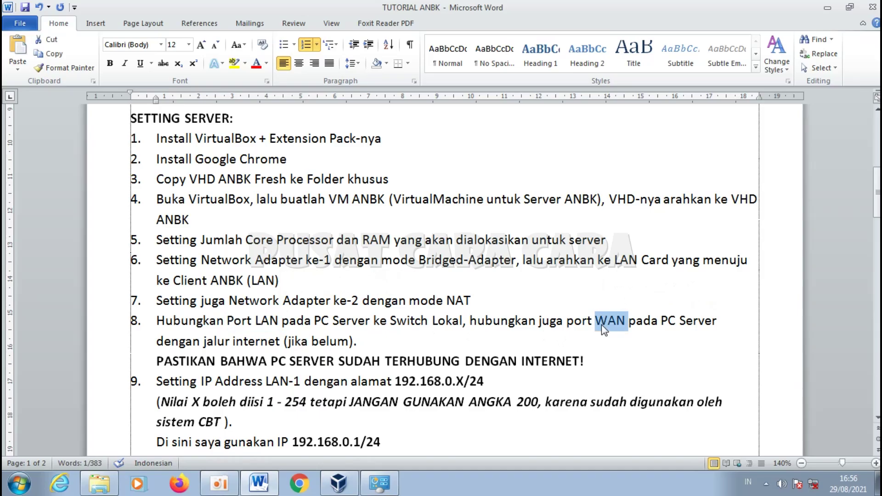
pyautogui.click(614, 322)
pyautogui.hotkey('shift', 'Right')
pyautogui.doubleClick(614, 321)
pyautogui.moveTo(279, 318); pyautogui.dragTo(252, 324)
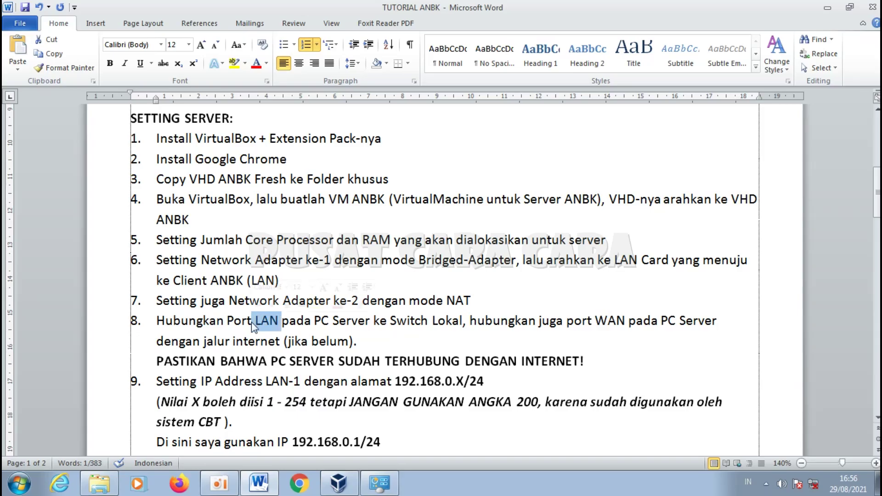
pyautogui.click(396, 321)
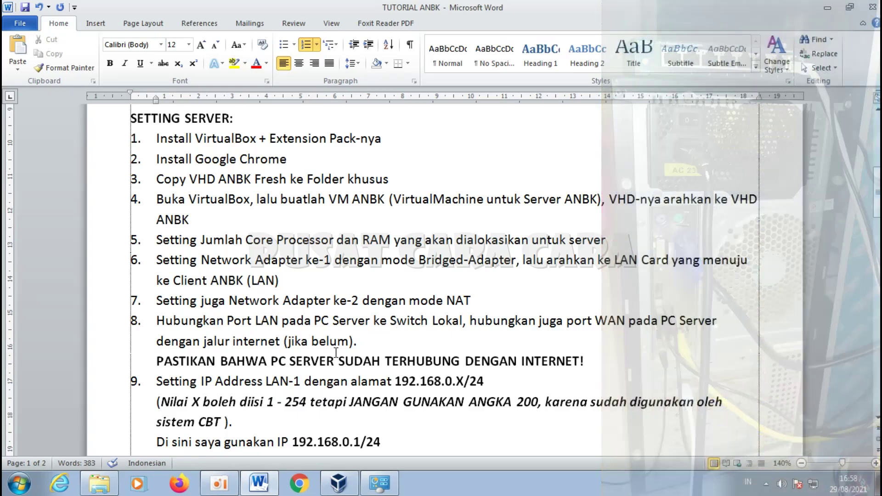
pyautogui.click(409, 332)
pyautogui.moveTo(154, 359); pyautogui.dragTo(592, 360)
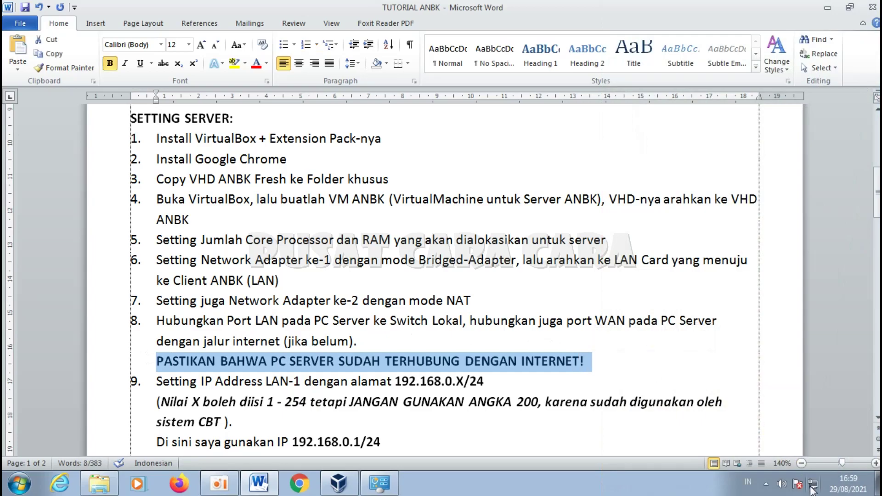
pyautogui.moveTo(812, 491)
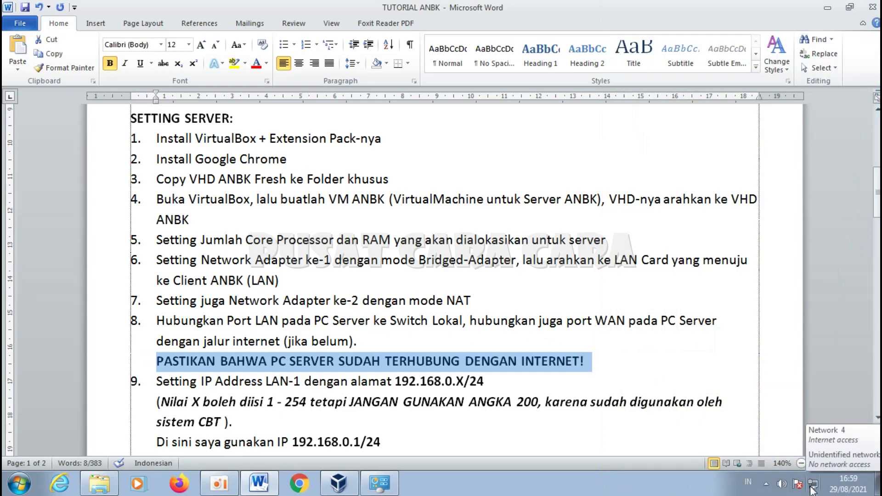
# Step: Check Local Area Connection's status and details for internet access
pyautogui.click(383, 482)
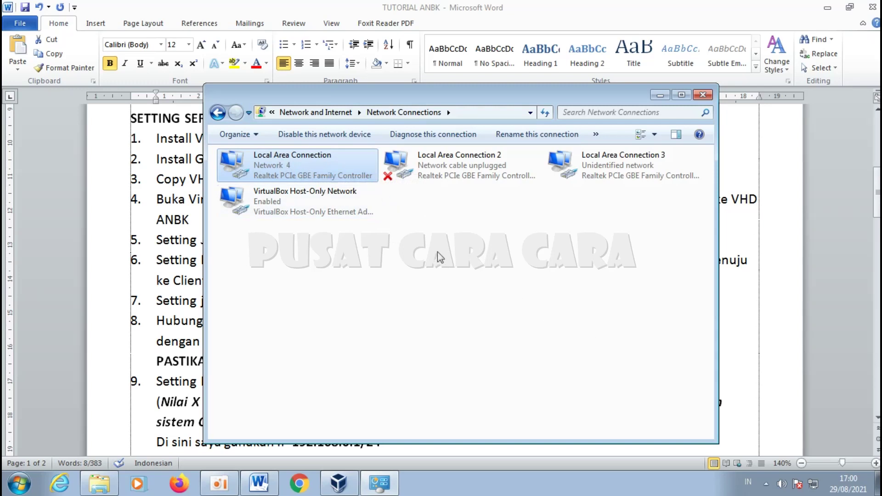
pyautogui.rightClick(307, 170)
pyautogui.click(342, 193)
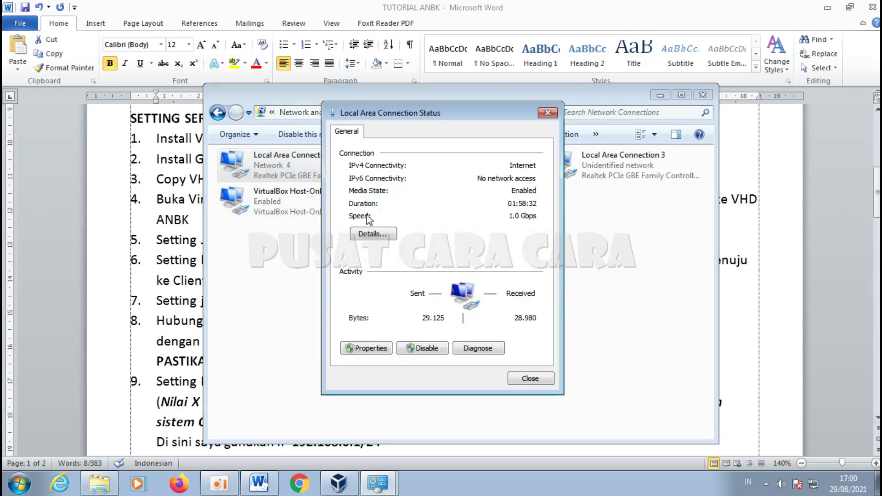
pyautogui.click(378, 234)
pyautogui.click(552, 135)
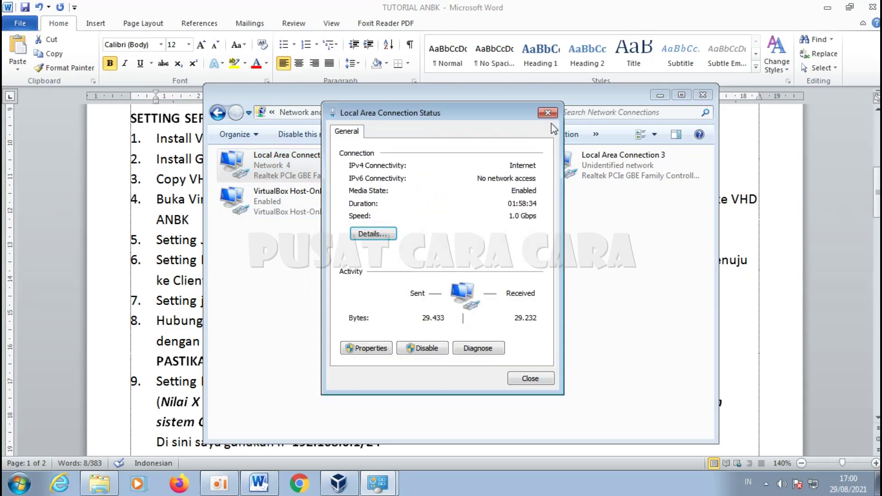
pyautogui.click(547, 113)
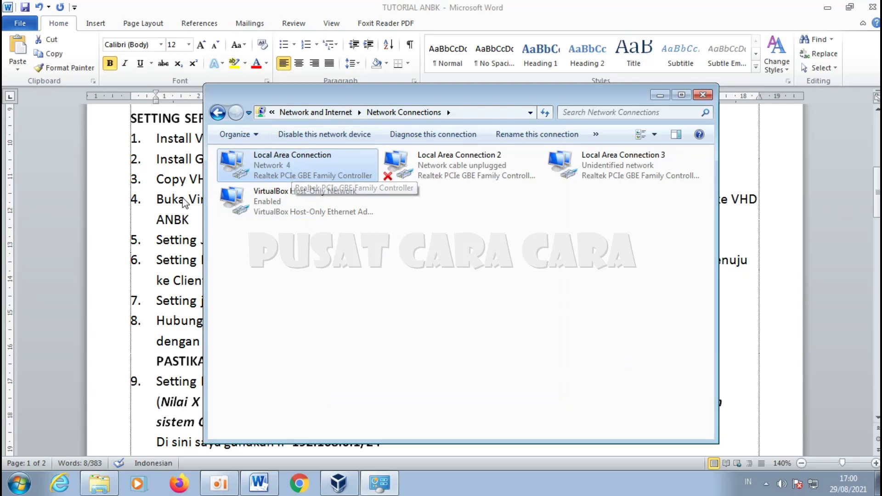
# Step: Open a cmd prompt and ping 8.8.8.8 to confirm replies
pyautogui.click(157, 262)
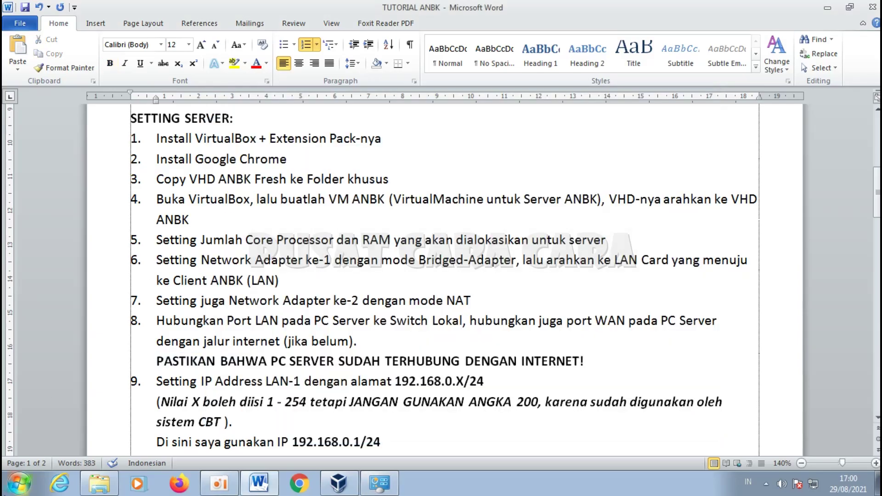
pyautogui.click(19, 483)
pyautogui.write('cmd')
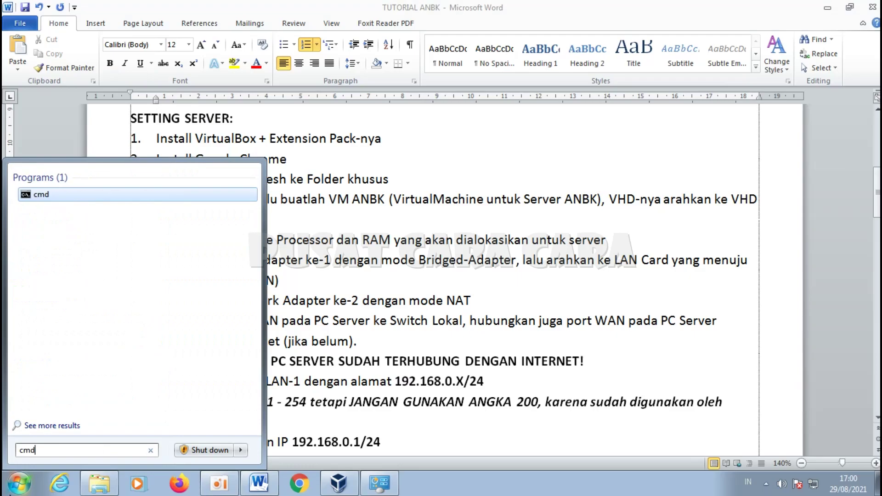
pyautogui.press('Return')
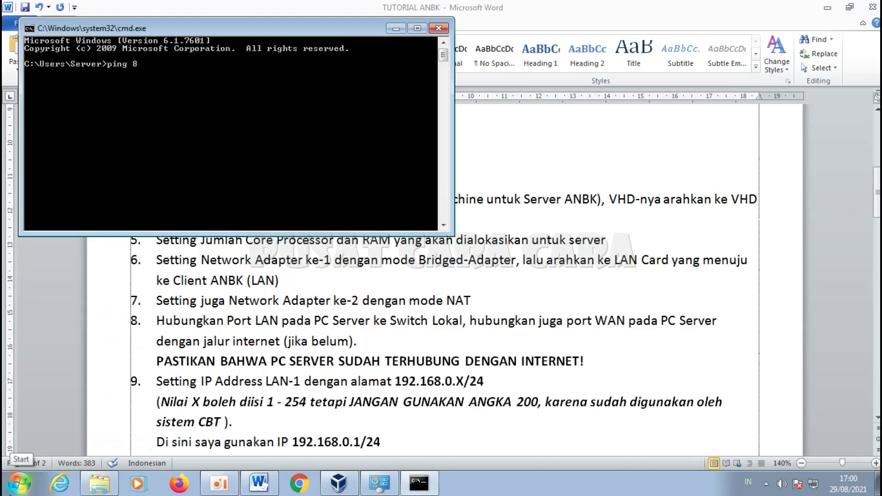
pyautogui.press('Return')
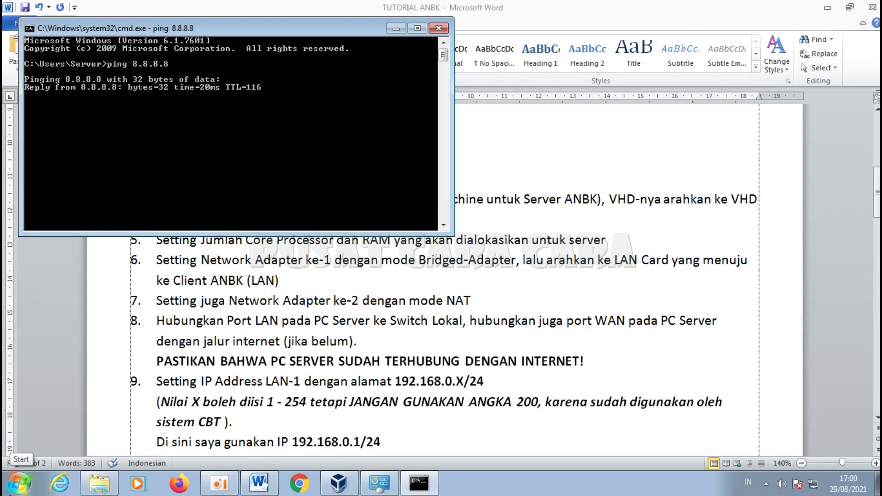
# Step: Close the ping console and delete the -1 so step 9 reads Setting IP Address LAN
pyautogui.click(438, 28)
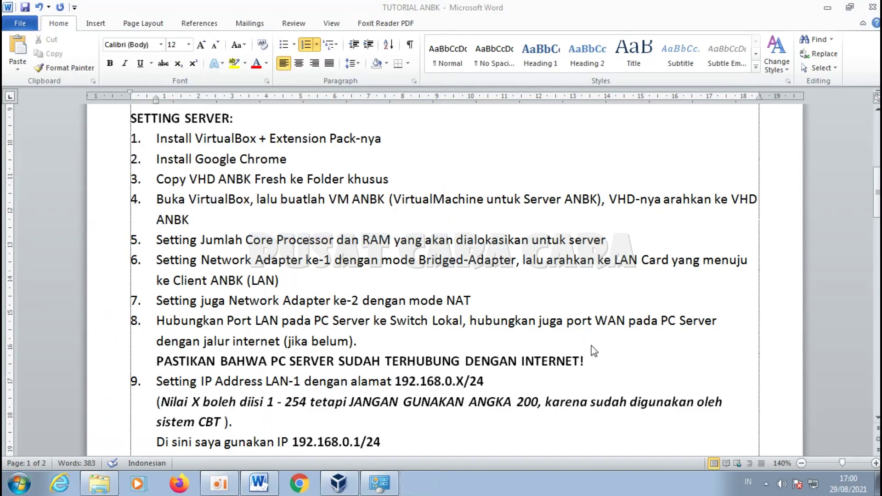
pyautogui.click(592, 361)
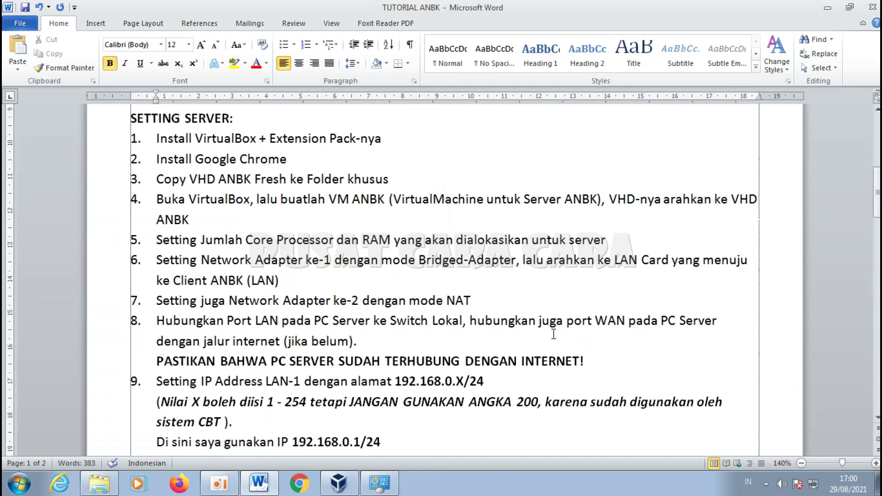
pyautogui.scroll(-1, 358, 318)
pyautogui.scroll(-2, 358, 318)
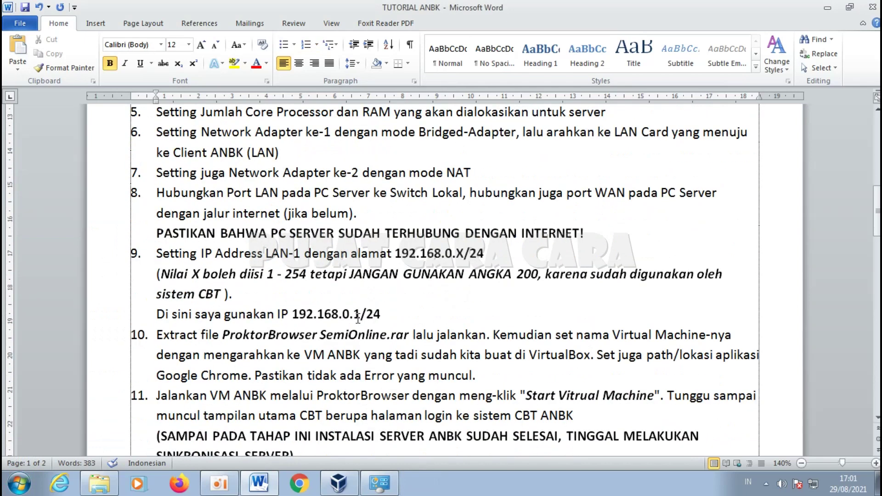
pyautogui.moveTo(114, 265); pyautogui.dragTo(152, 317)
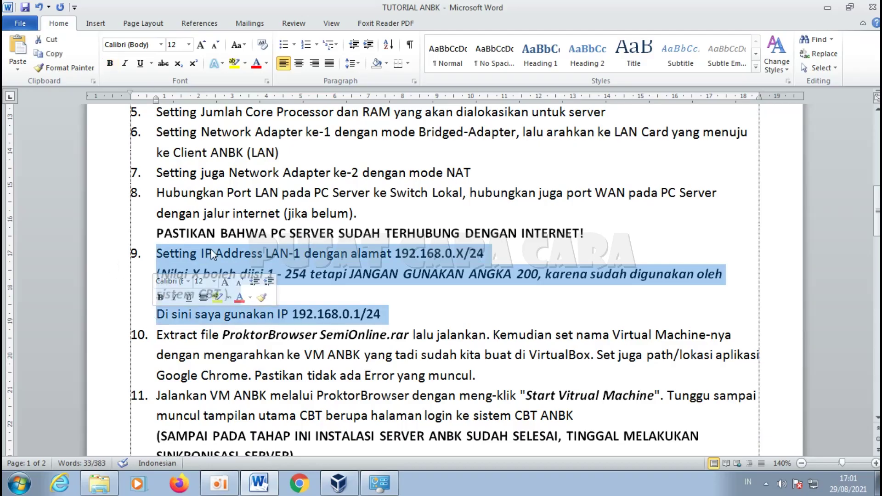
pyautogui.click(224, 254)
pyautogui.moveTo(303, 254); pyautogui.dragTo(288, 254)
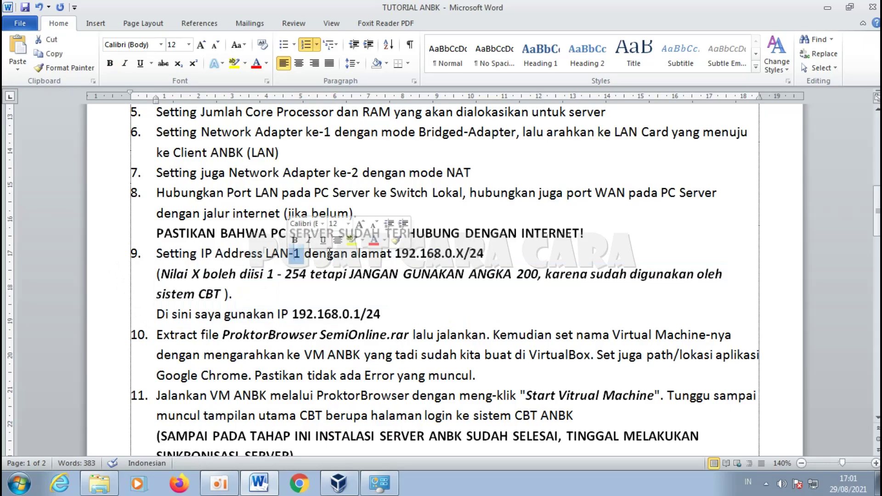
pyautogui.press('BackSpace')
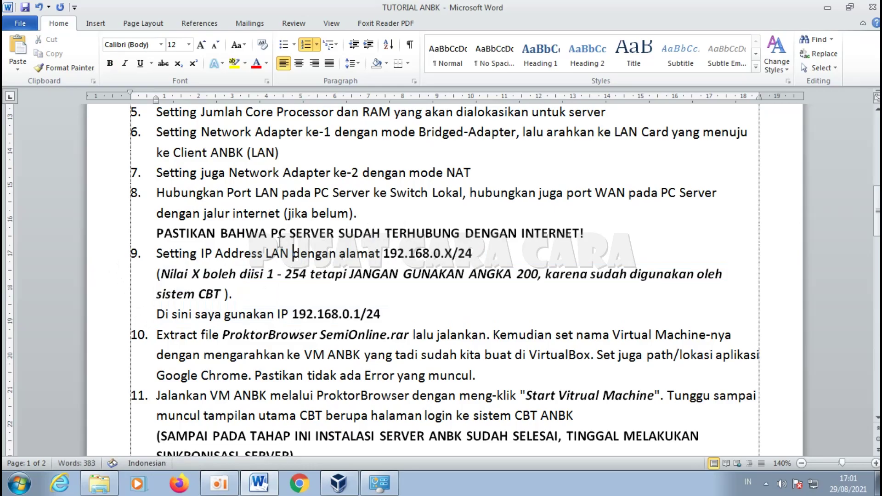
# Step: Highlight step 9's values: /24 prefix, range 1 - 254, forbidden 200, example 192.168.0.1
pyautogui.moveTo(293, 253); pyautogui.dragTo(253, 259)
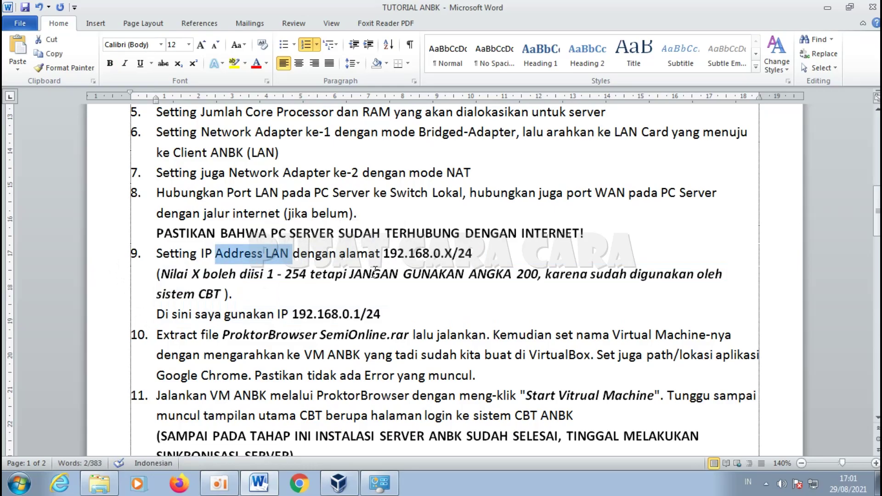
pyautogui.click(382, 253)
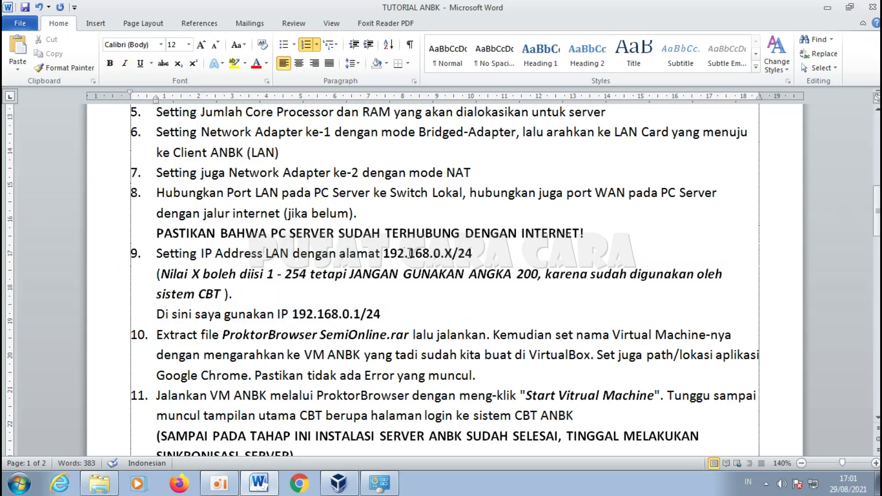
pyautogui.click(453, 253)
pyautogui.moveTo(459, 253); pyautogui.dragTo(474, 254)
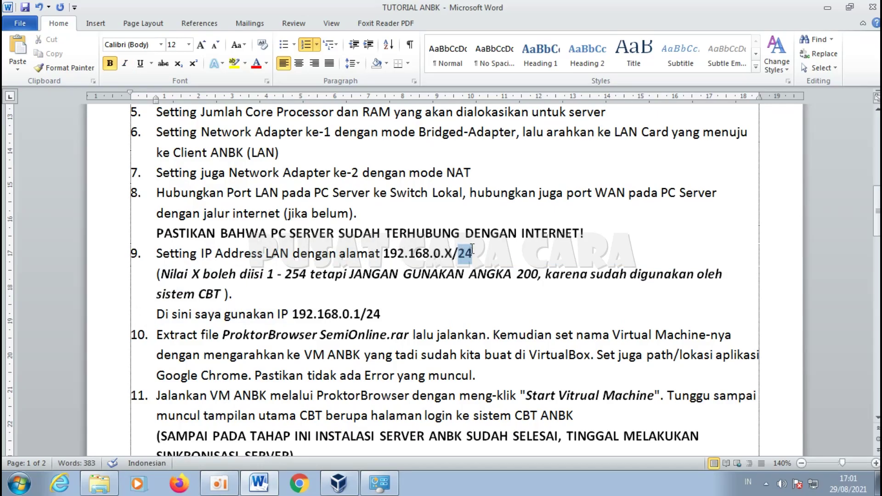
pyautogui.click(452, 252)
pyautogui.moveTo(268, 277); pyautogui.dragTo(297, 276)
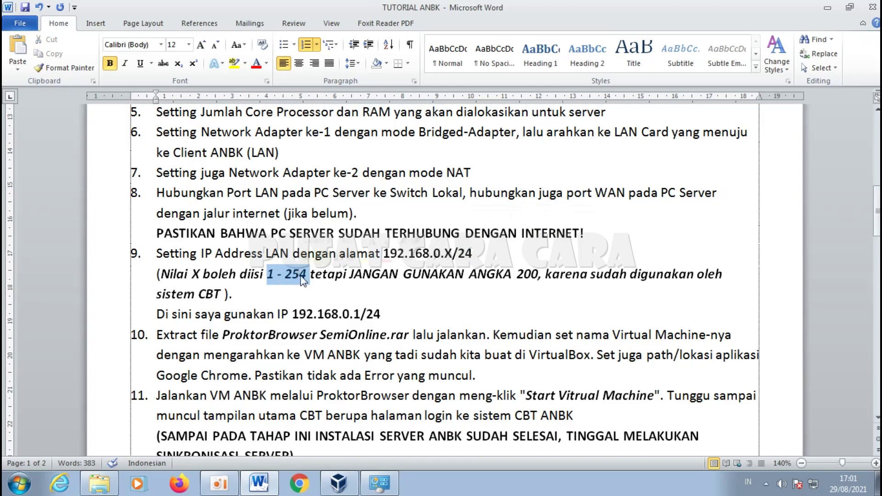
pyautogui.moveTo(517, 274); pyautogui.dragTo(540, 275)
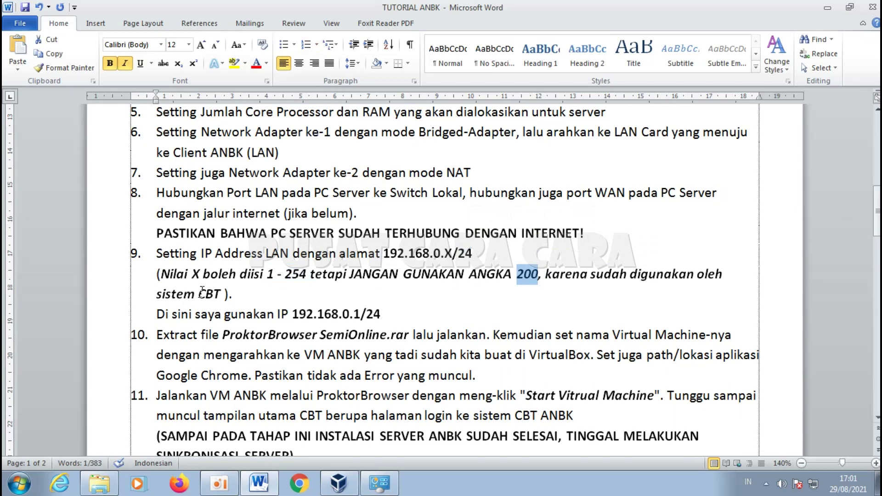
pyautogui.click(273, 275)
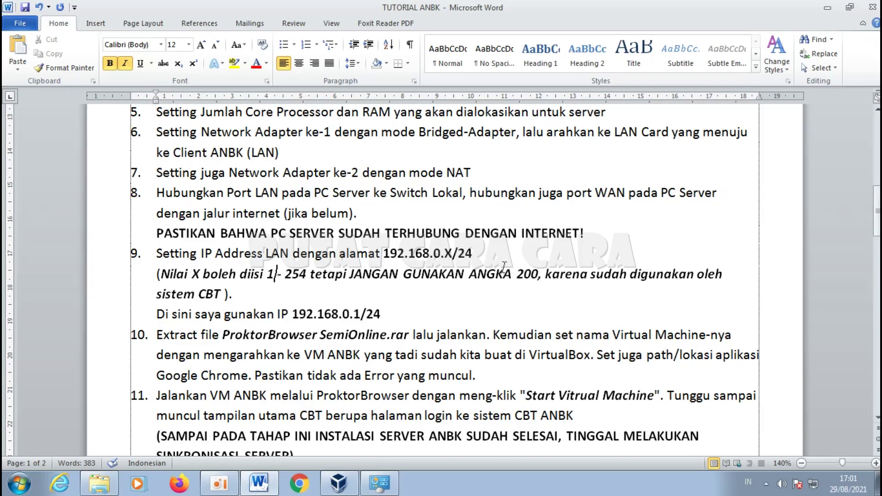
pyautogui.moveTo(156, 315); pyautogui.dragTo(363, 316)
pyautogui.click(354, 315)
# Step: Reopen the network adapter list through Control Panel's Network and Sharing Center
pyautogui.click(379, 482)
pyautogui.click(703, 95)
pyautogui.click(18, 483)
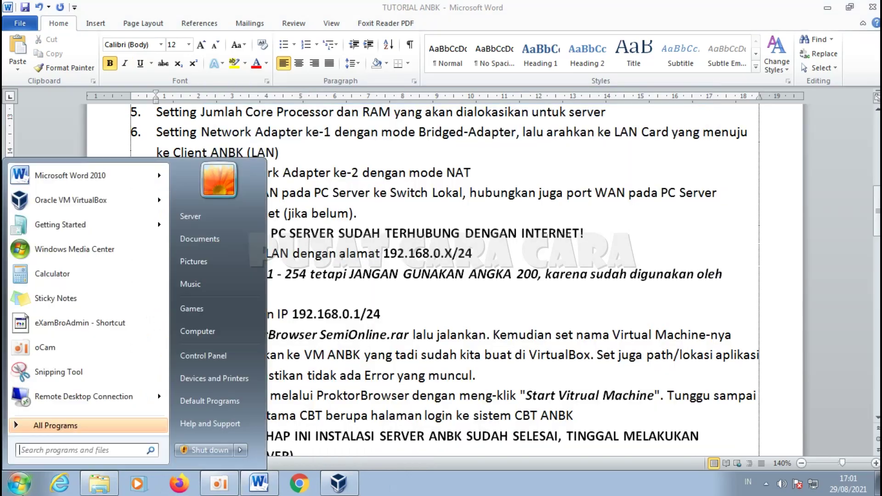
pyautogui.write('contro')
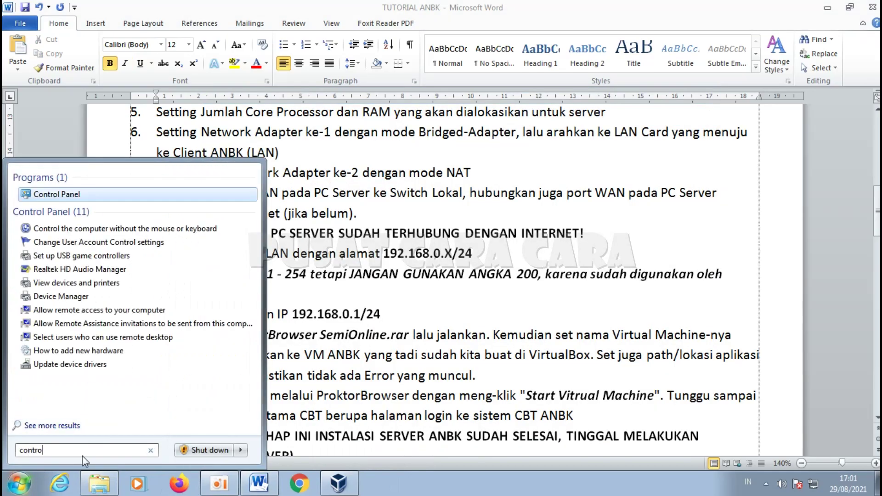
pyautogui.click(50, 193)
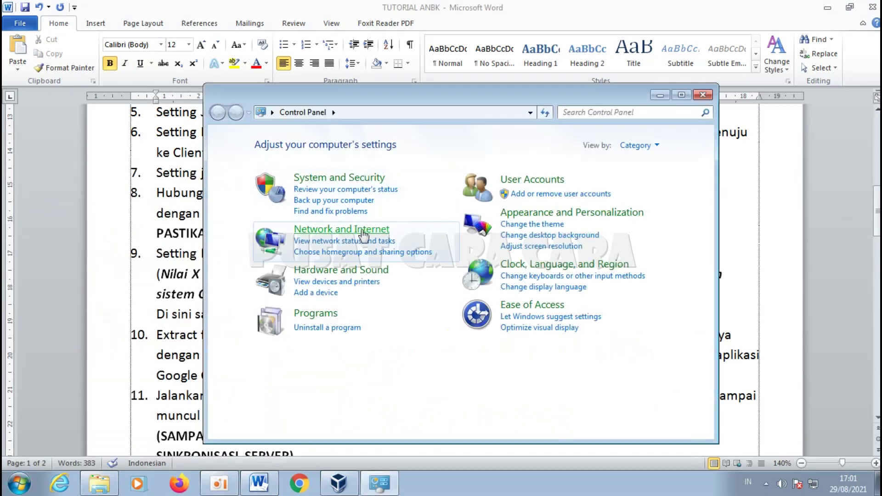
pyautogui.click(363, 235)
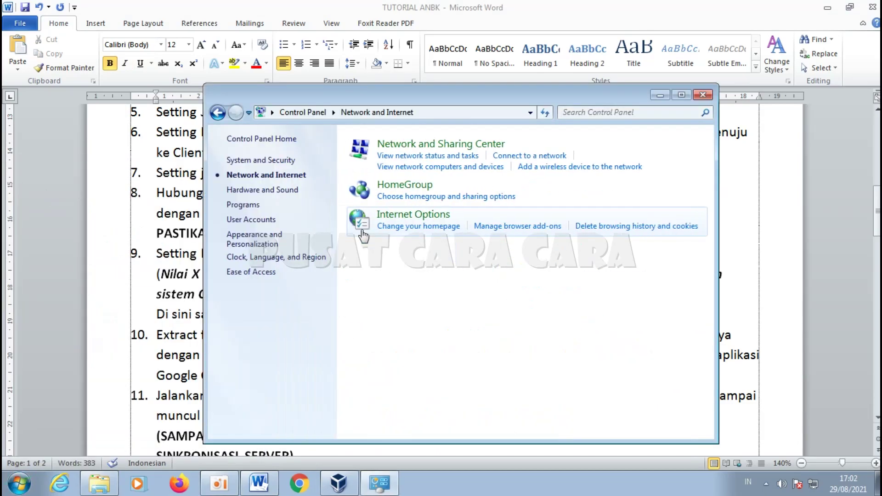
pyautogui.click(410, 146)
pyautogui.click(280, 162)
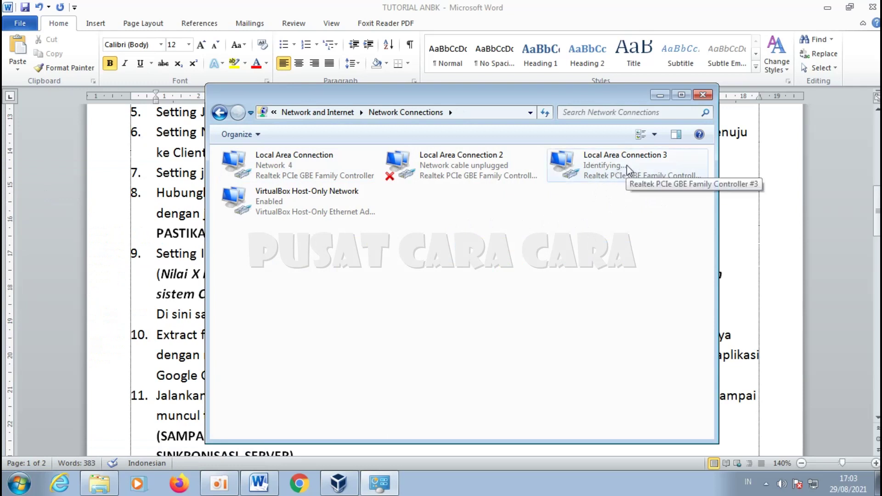
# Step: Give Local Area Connection 3 static IPv4 192.168.0.1, mask 255.255.255.0, and close the window
pyautogui.click(610, 170)
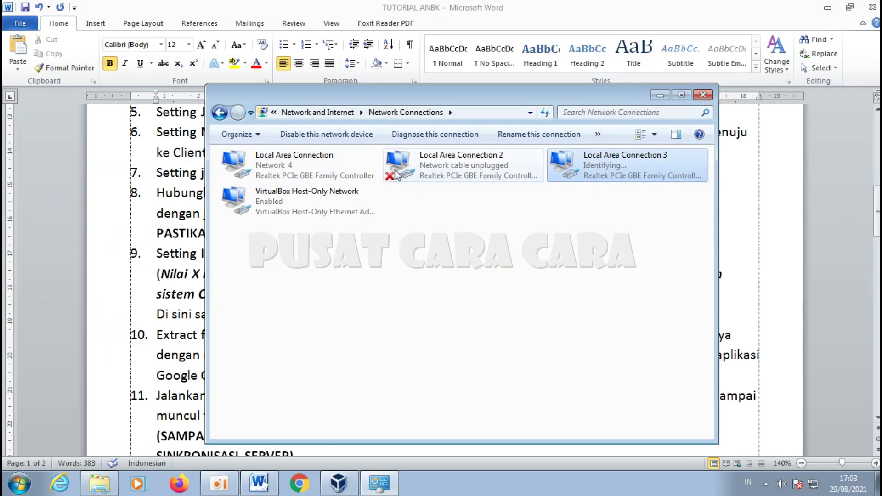
pyautogui.rightClick(583, 163)
pyautogui.click(663, 289)
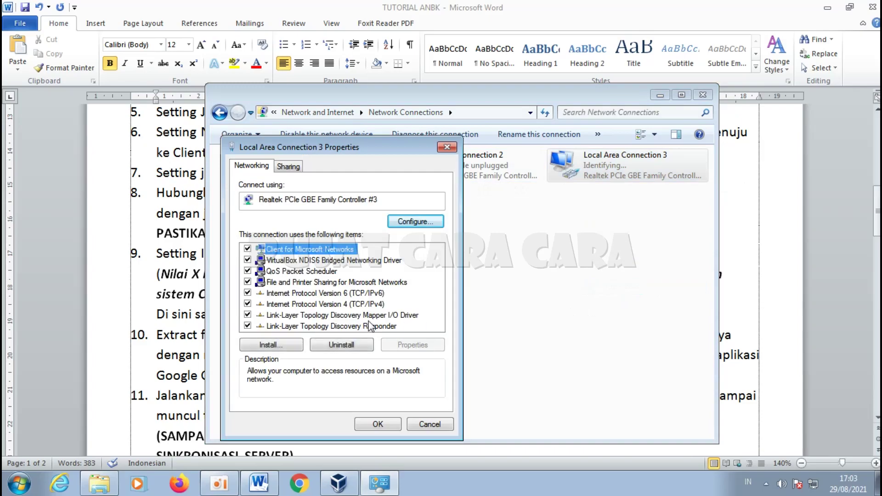
pyautogui.doubleClick(355, 304)
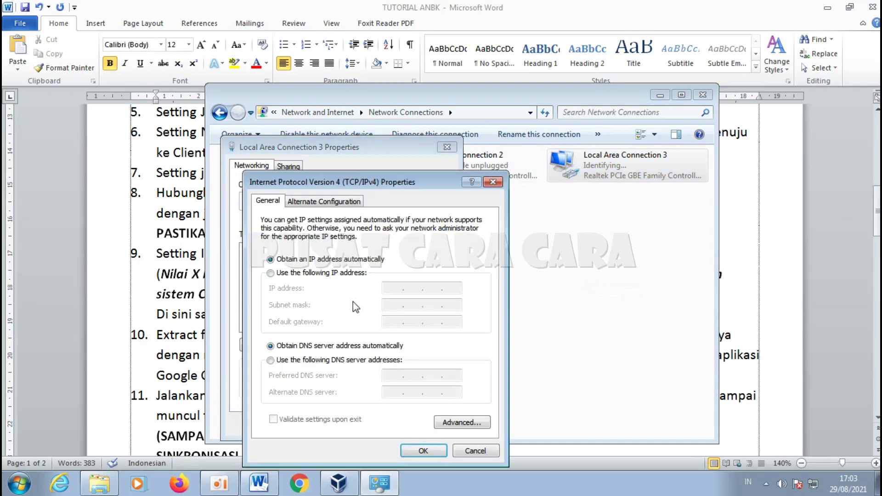
pyautogui.click(334, 272)
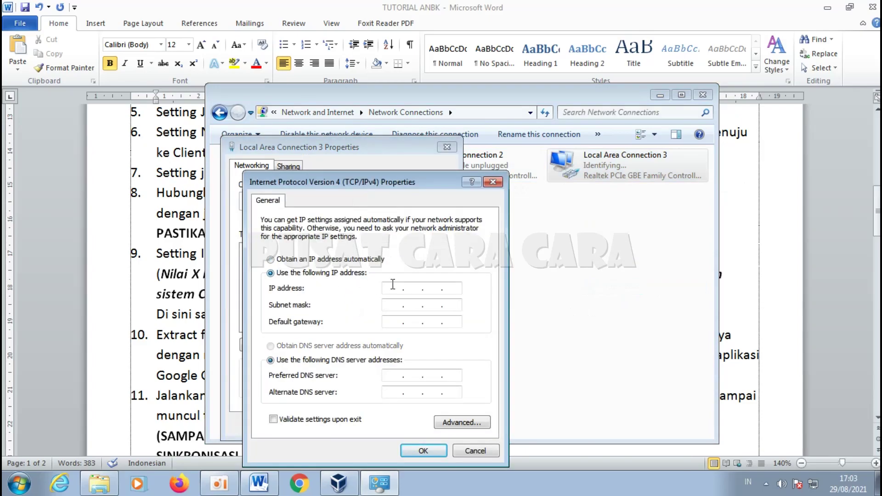
pyautogui.click(398, 289)
pyautogui.write('192 . 168 . 0 . 1')
pyautogui.click(432, 306)
pyautogui.click(422, 450)
pyautogui.click(394, 430)
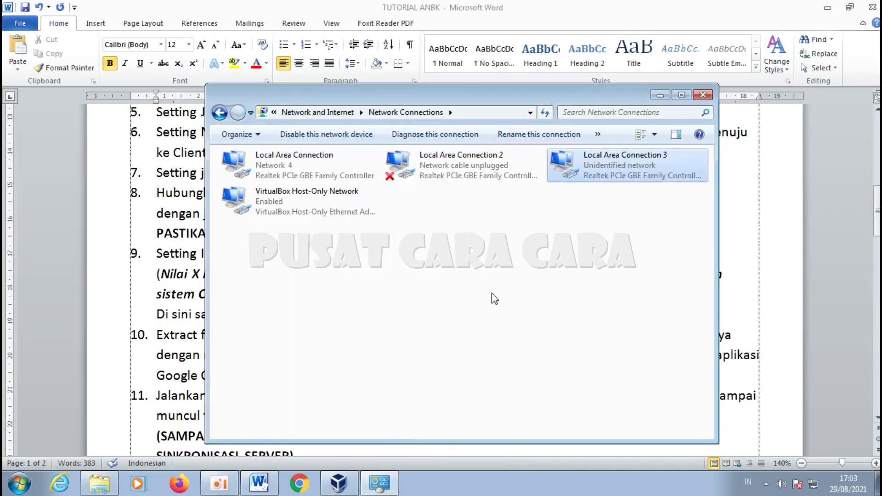
pyautogui.click(702, 95)
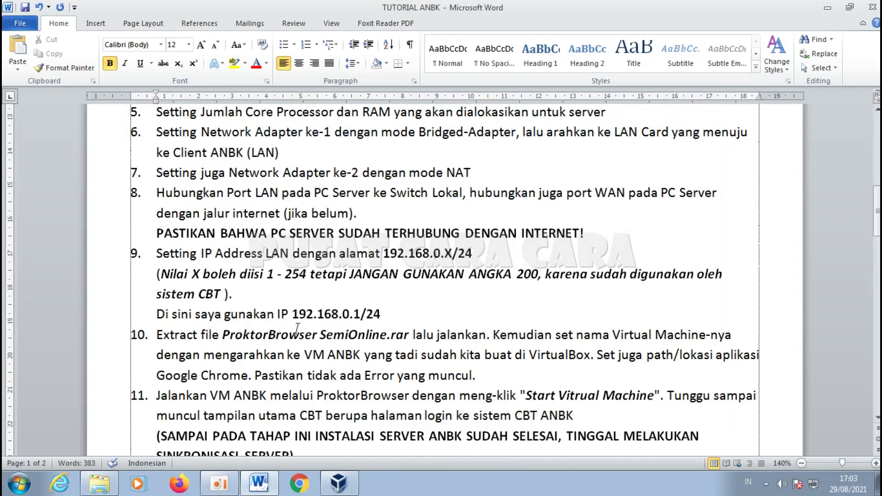
# Step: Mark IP 192.168.0.1/24, select item 10's extract instruction, and bring up D:\ANBK
pyautogui.moveTo(399, 314); pyautogui.dragTo(301, 314)
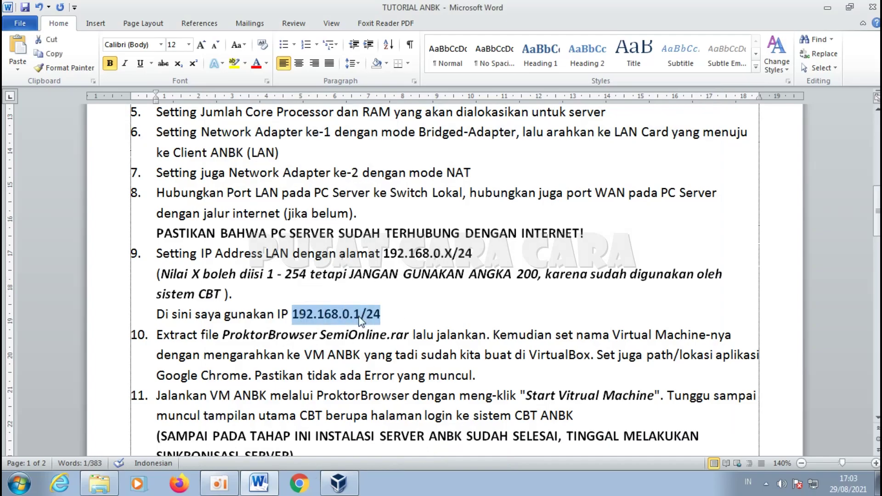
pyautogui.scroll(-1, 349, 317)
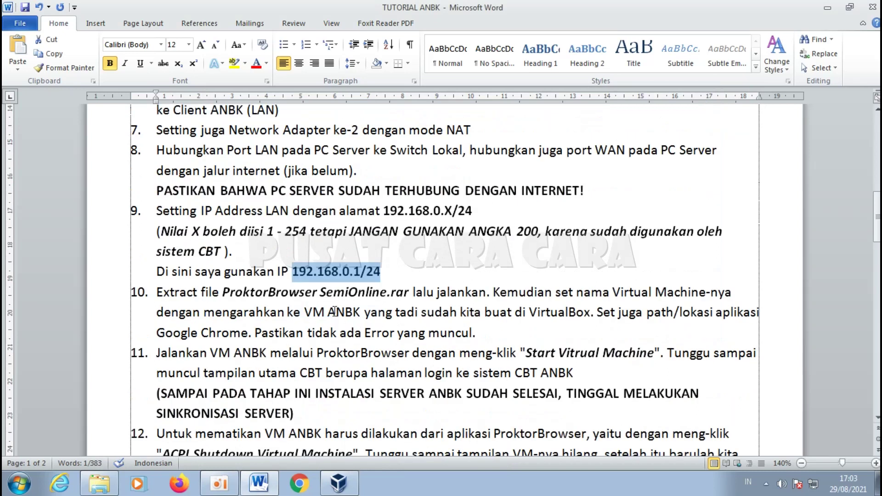
pyautogui.scroll(-1, 345, 316)
pyautogui.click(157, 249)
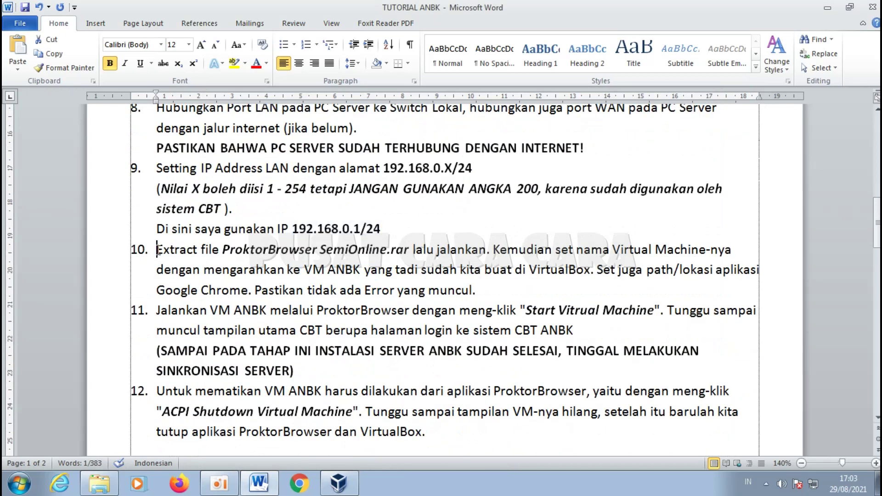
pyautogui.moveTo(158, 249); pyautogui.dragTo(480, 251)
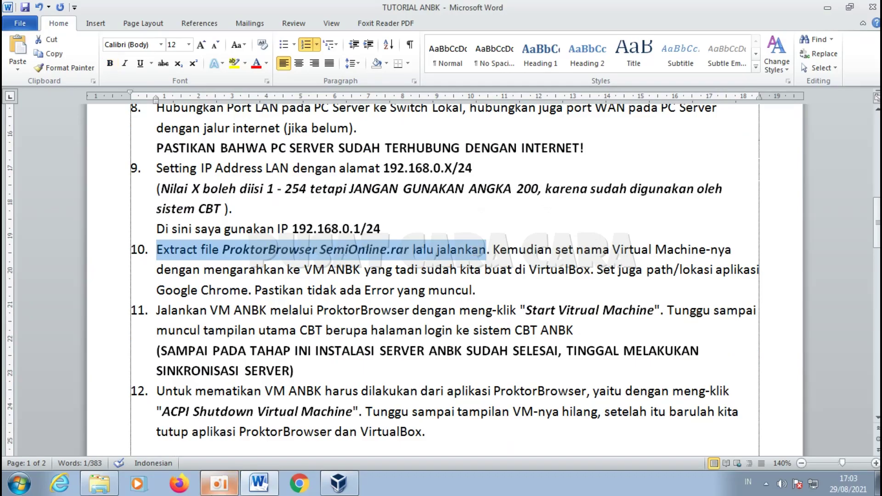
pyautogui.click(99, 483)
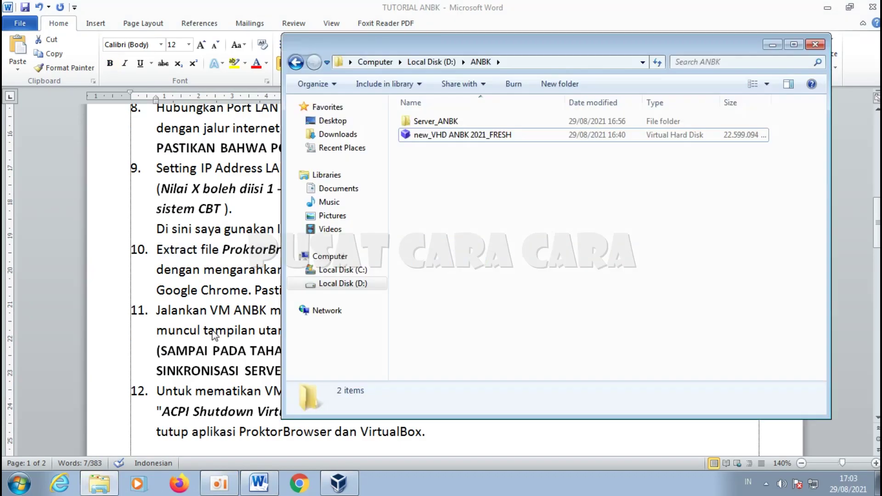
# Step: Extract the ProktorBrowser SemiOnline archive in D:\ANBK 2021\ExamBrowser and open the extracted folder
pyautogui.click(444, 67)
pyautogui.doubleClick(440, 135)
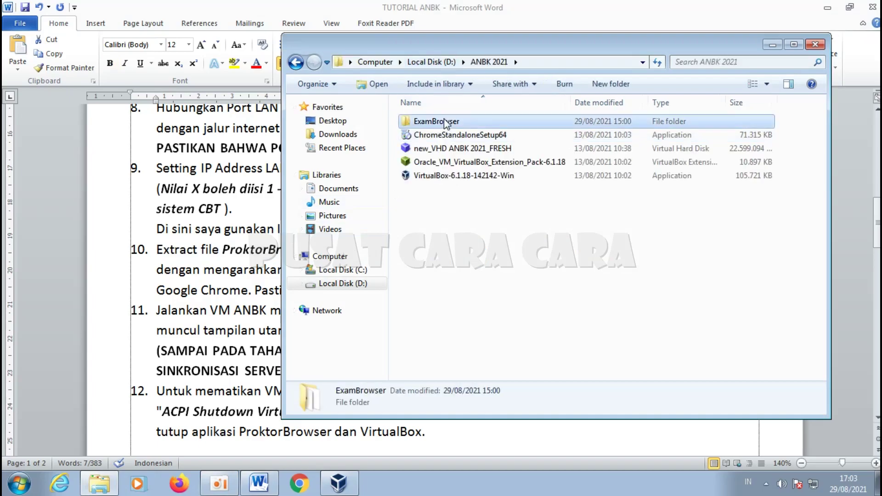
pyautogui.doubleClick(443, 121)
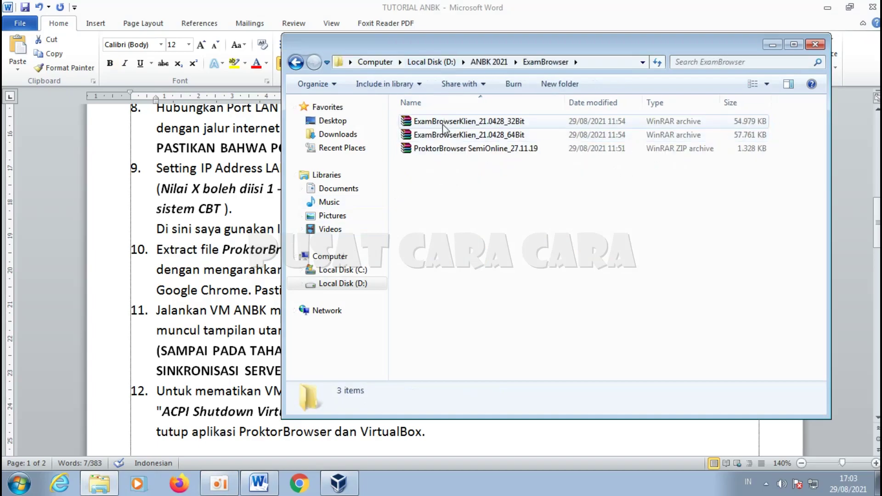
pyautogui.click(488, 148)
pyautogui.rightClick(494, 150)
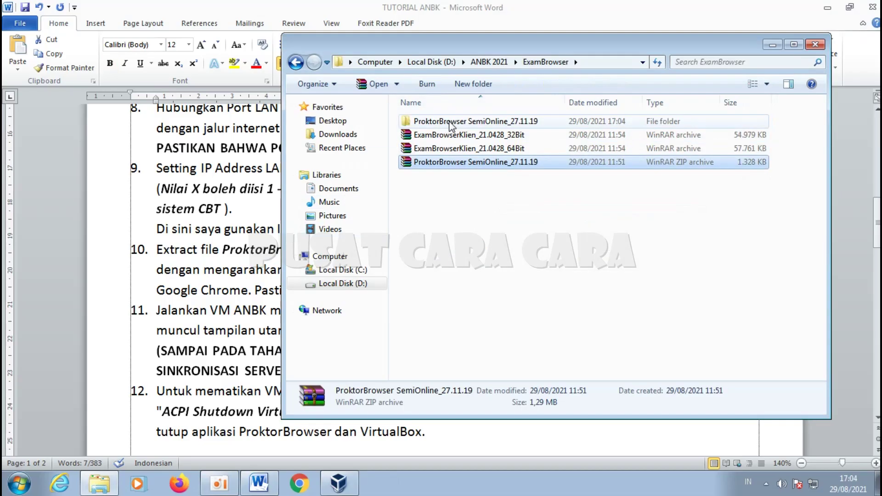
pyautogui.doubleClick(450, 124)
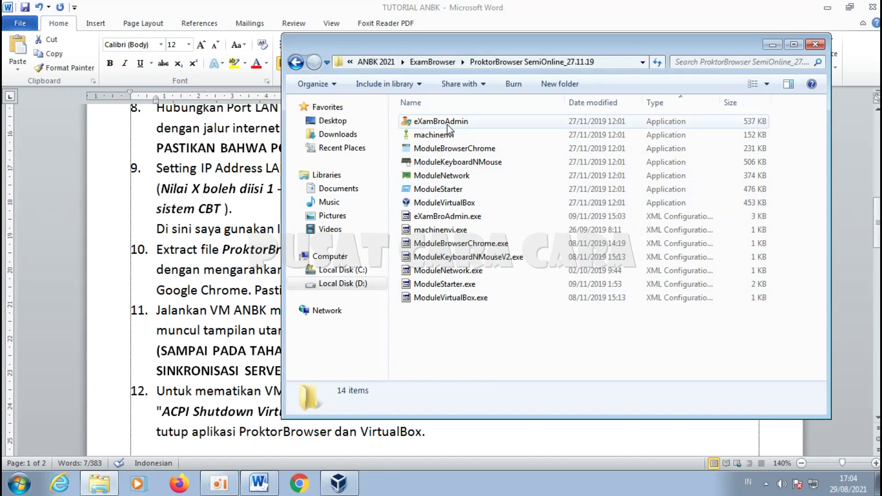
# Step: Select eXamBroAdmin, try Large icons view, return to Details view, and minimise Word
pyautogui.click(435, 126)
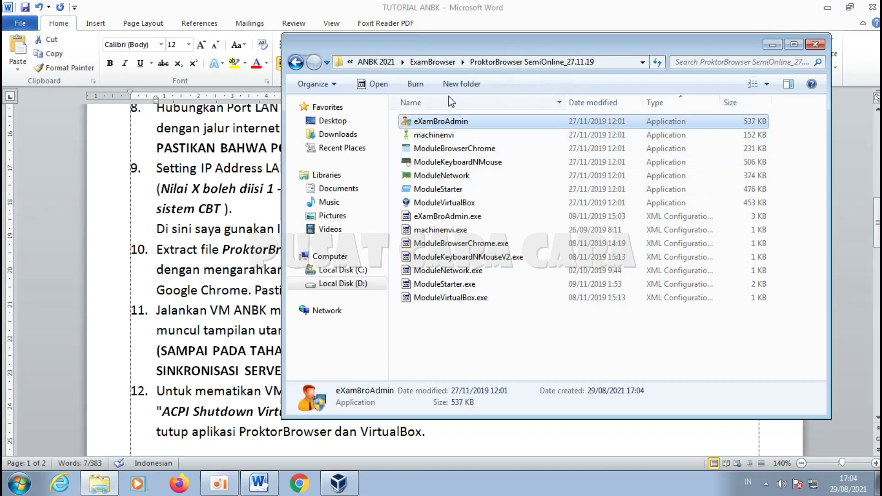
pyautogui.click(765, 87)
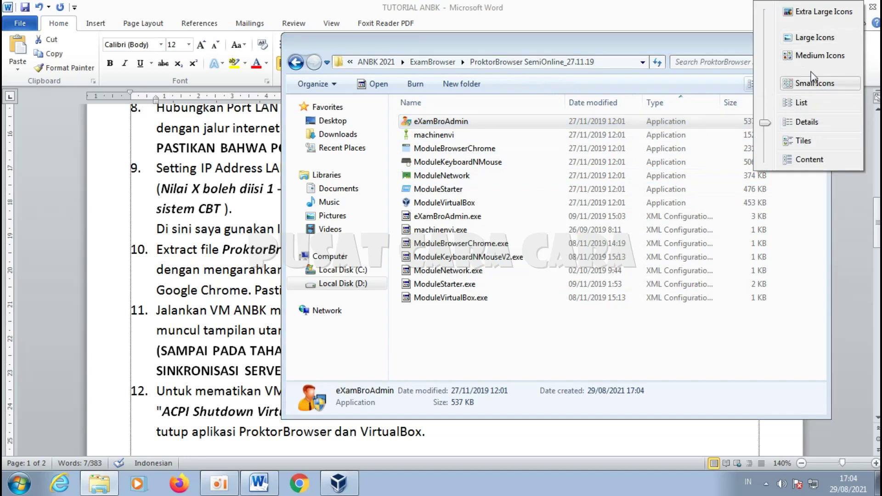
pyautogui.click(814, 37)
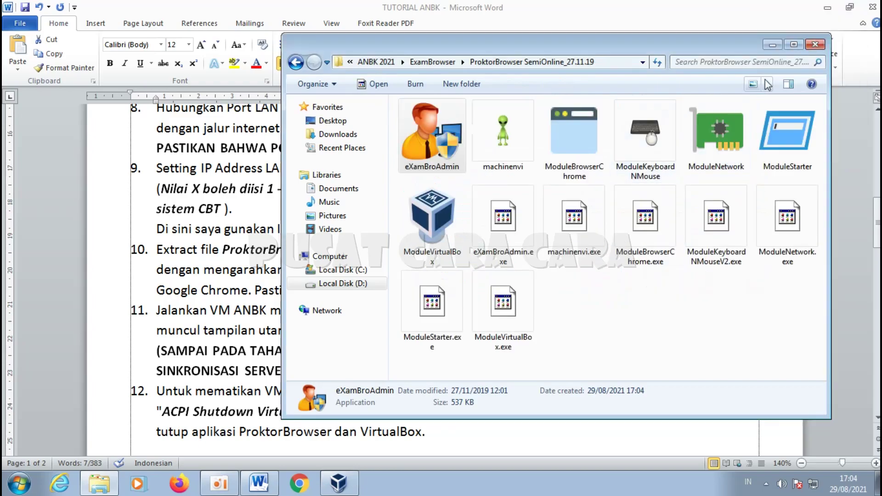
pyautogui.click(766, 84)
pyautogui.click(801, 166)
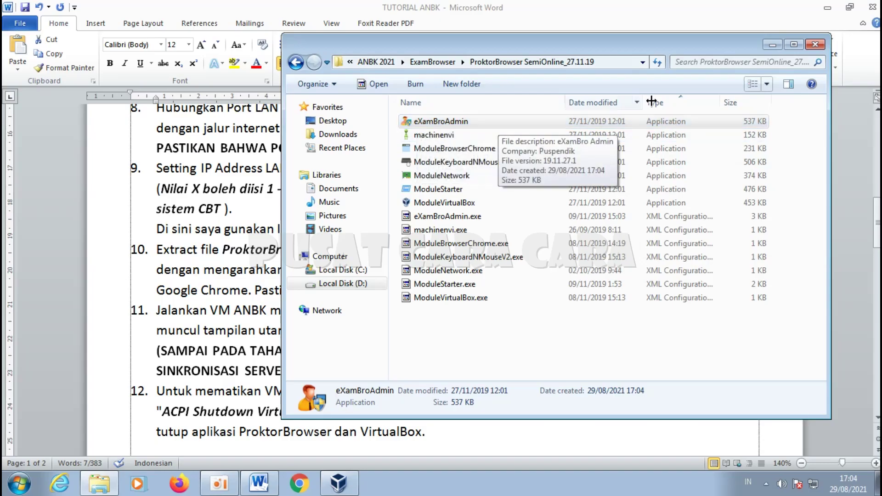
pyautogui.click(827, 8)
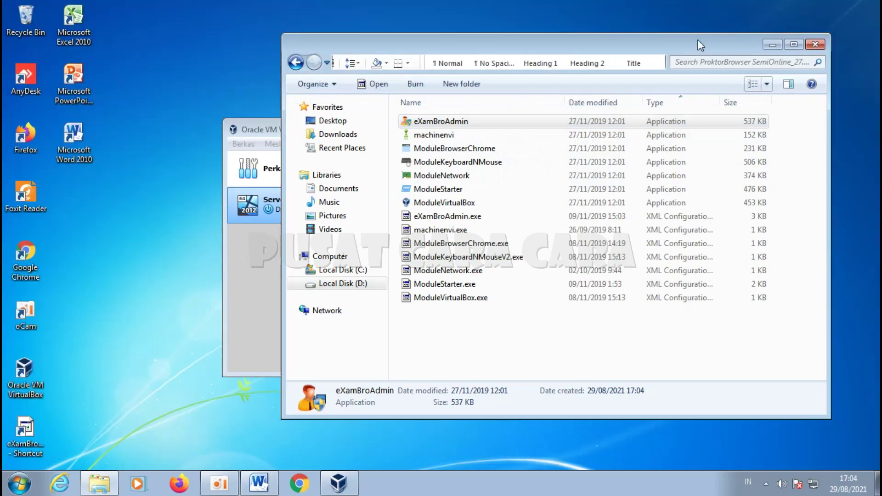
# Step: Send eXamBroAdmin to the desktop as a shortcut and select the new eXamBro shortcut
pyautogui.rightClick(443, 123)
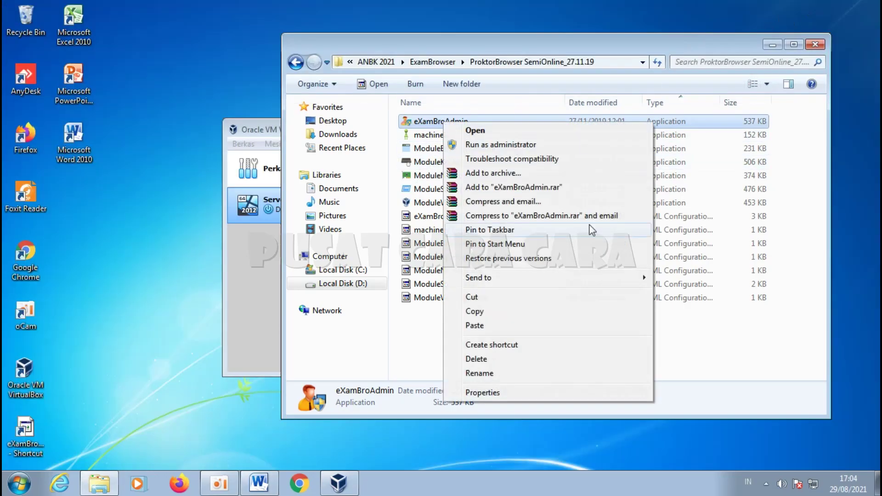
pyautogui.moveTo(590, 278)
pyautogui.click(698, 292)
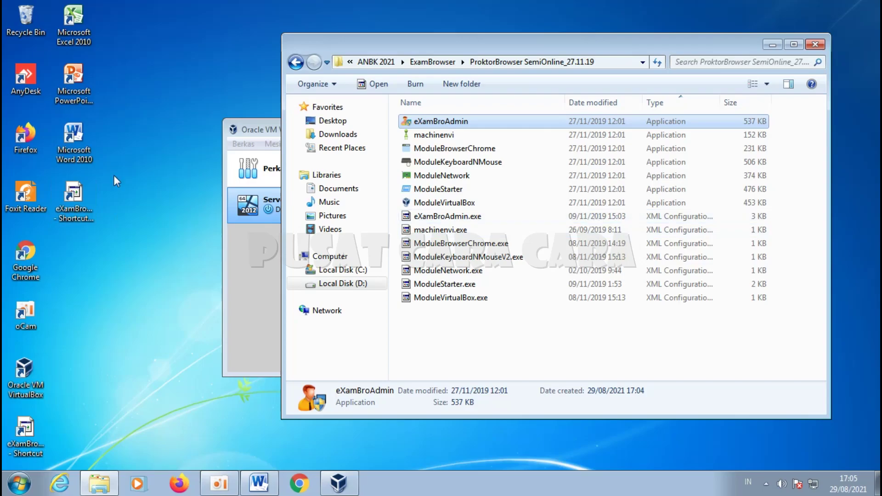
pyautogui.click(86, 210)
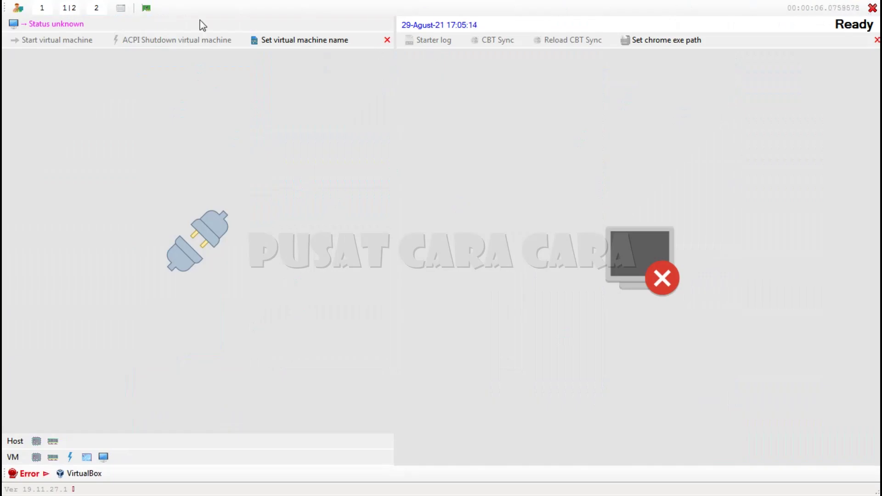
# Step: Switch eXamBrowser Admin to normal view with the admin password, then bring Word forward
pyautogui.click(120, 10)
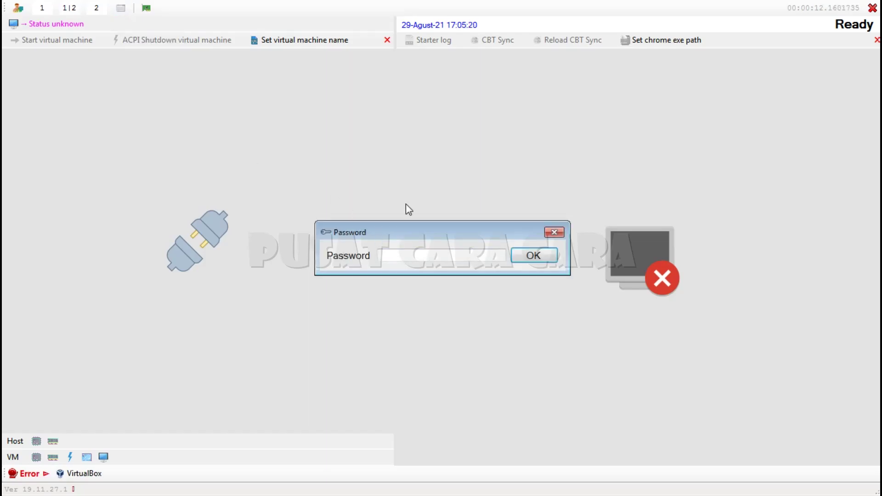
pyautogui.write('***')
pyautogui.press('Return')
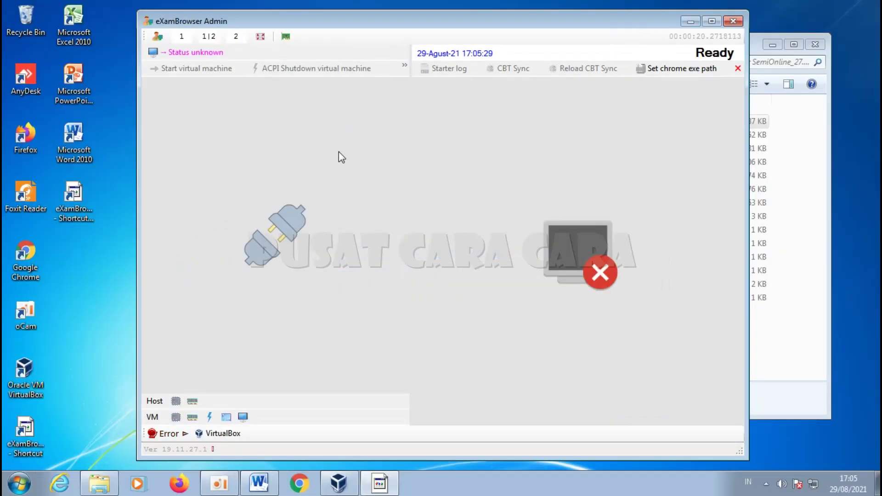
pyautogui.click(261, 483)
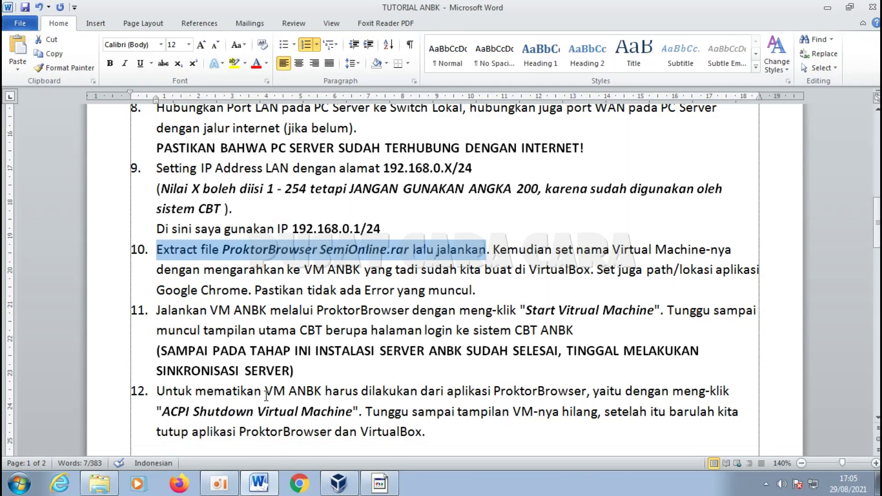
# Step: Highlight item 10's VM-name sentence, then bring VirtualBox and eXamBrowser Admin forward
pyautogui.moveTo(486, 249); pyautogui.dragTo(590, 273)
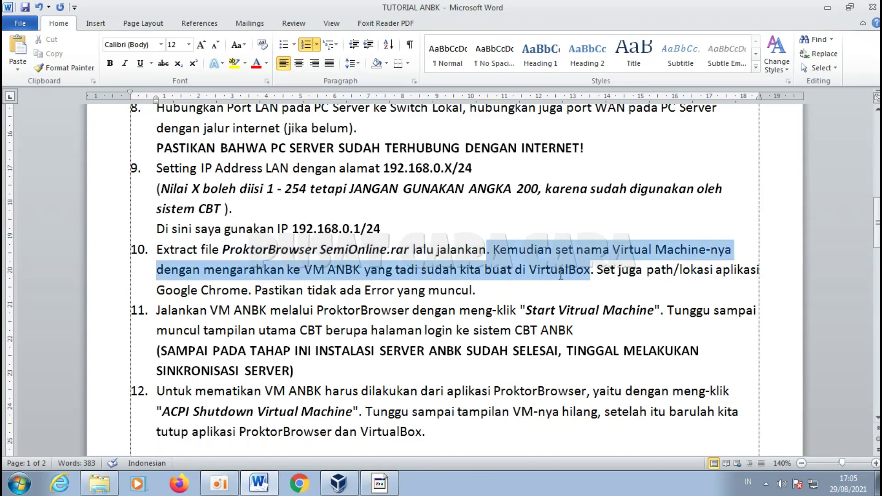
pyautogui.click(338, 483)
pyautogui.click(380, 483)
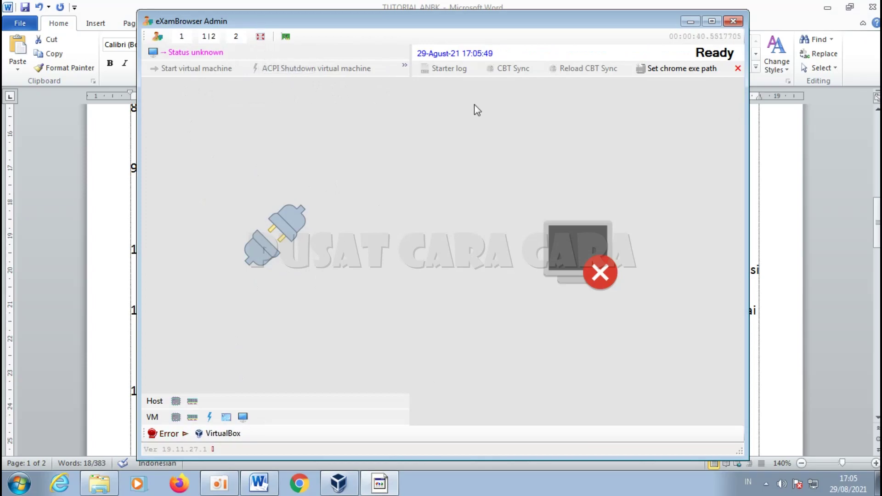
# Step: Set the eXamBrowser Admin VM name to Server_ANBK, then request windowed view with the password
pyautogui.click(261, 37)
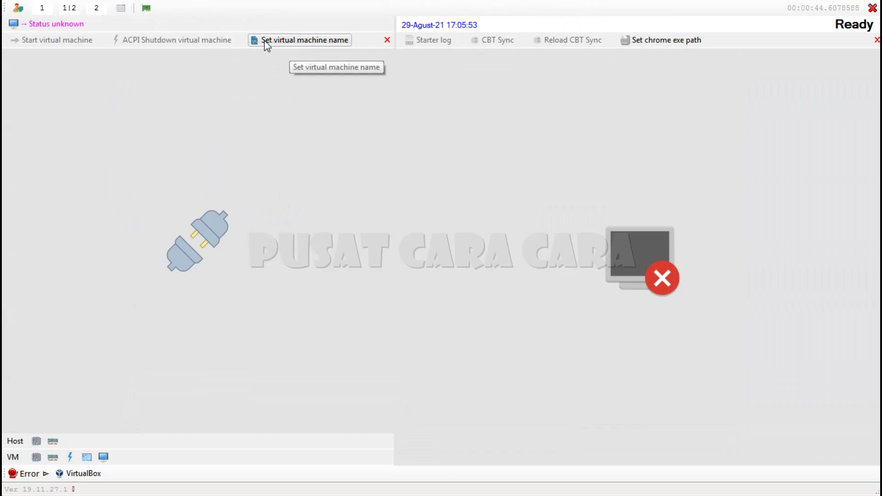
pyautogui.click(293, 42)
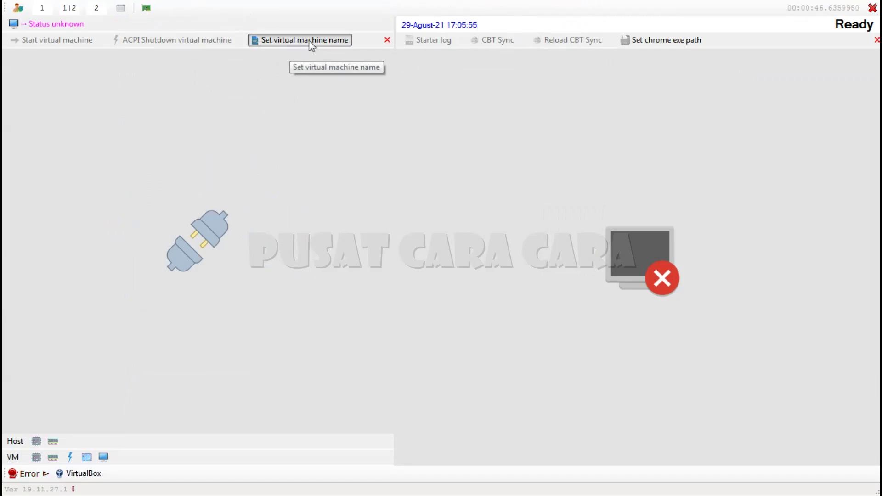
pyautogui.press('BackSpace')
pyautogui.click(555, 255)
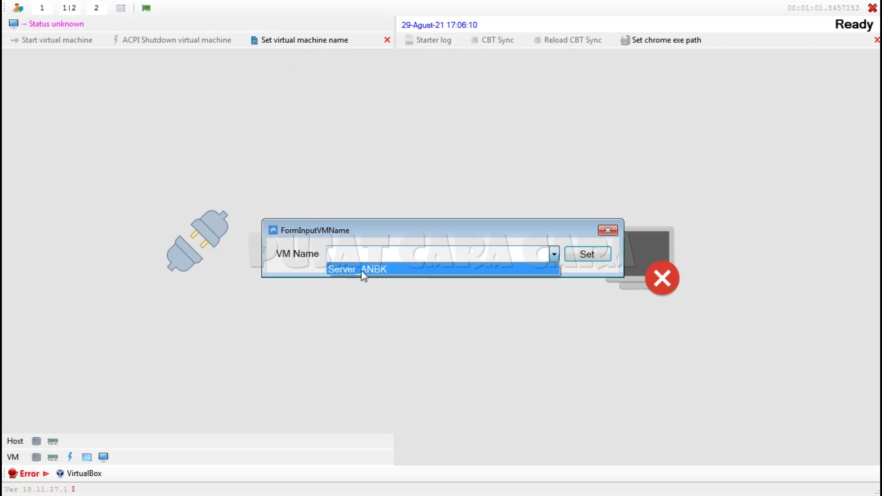
pyautogui.click(394, 274)
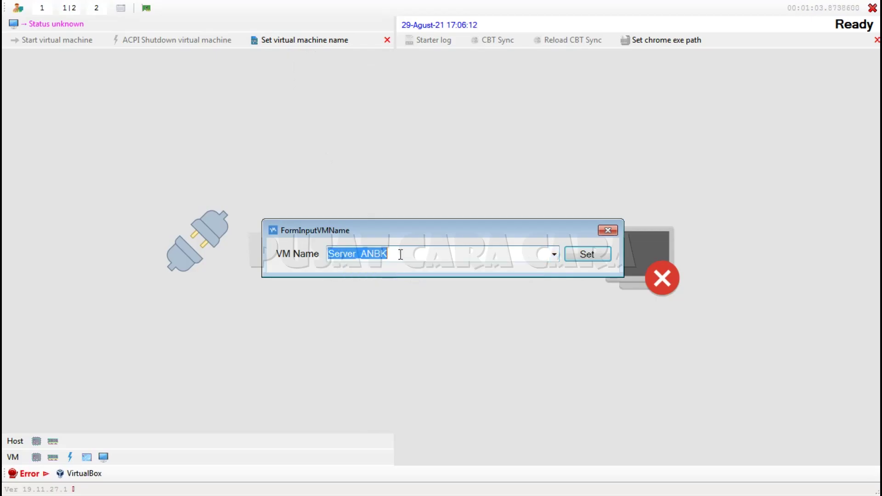
pyautogui.click(568, 256)
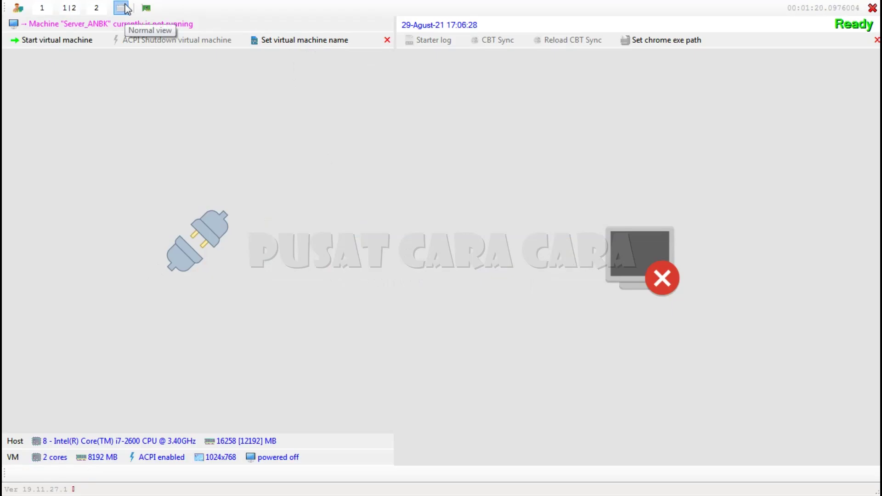
pyautogui.click(124, 7)
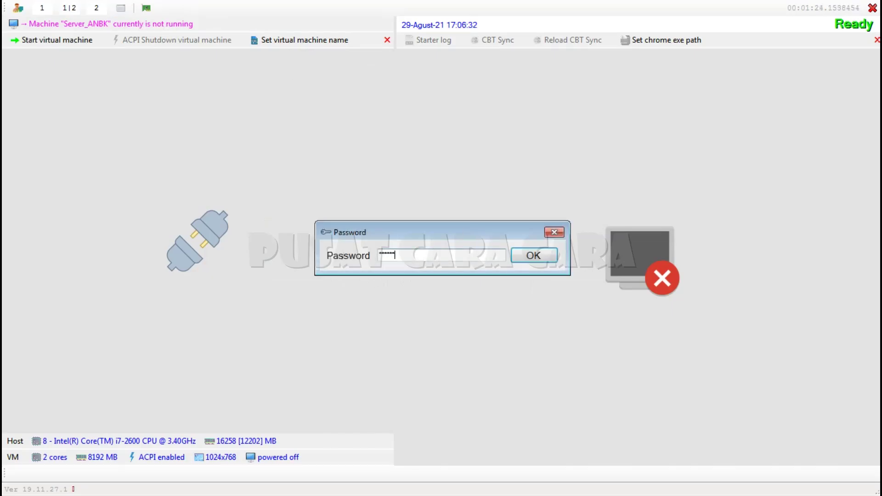
pyautogui.press('Return')
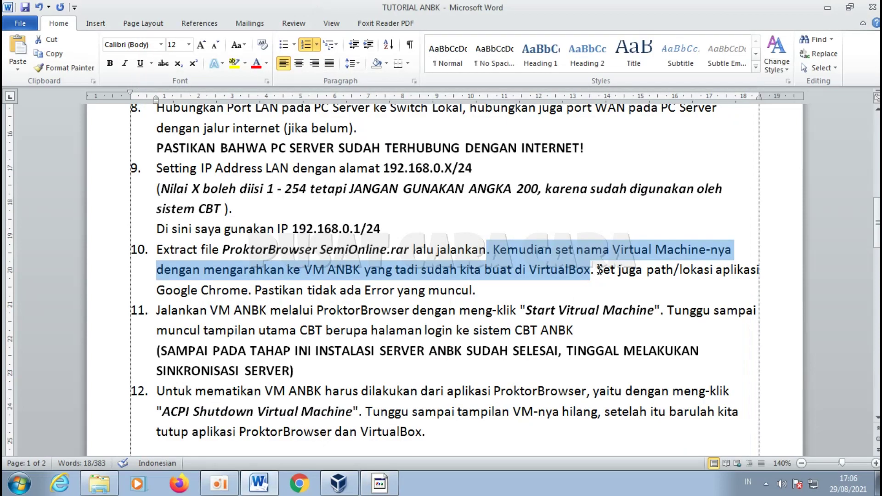
# Step: Read step 10's Chrome path sentence in Word, then return to eXamBrowser Admin
pyautogui.moveTo(599, 269); pyautogui.dragTo(487, 289)
pyautogui.click(487, 288)
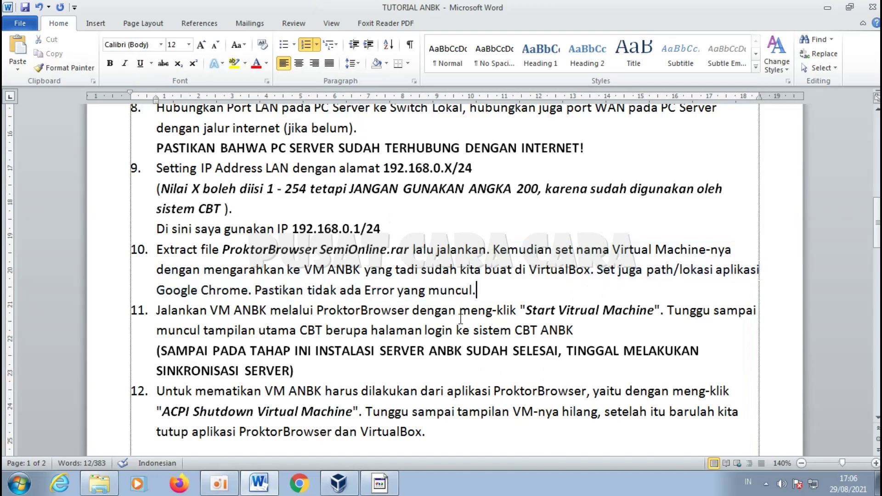
pyautogui.click(380, 483)
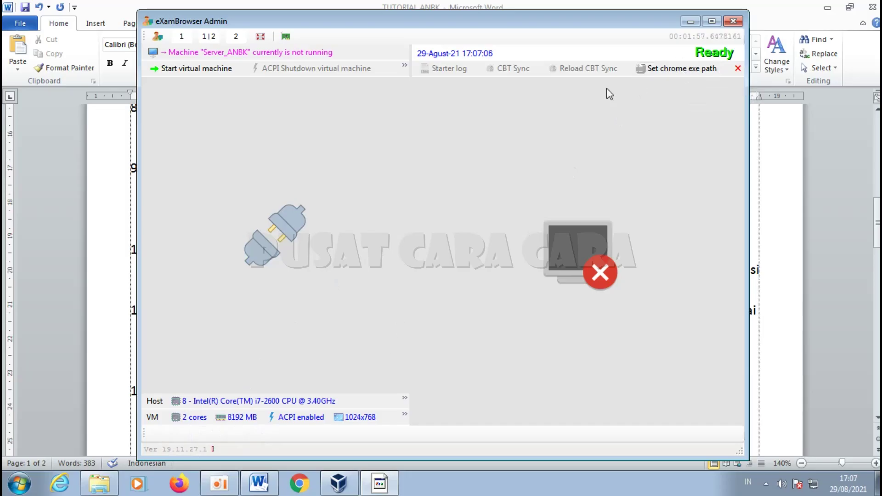
# Step: Open Chrome's file location from its desktop shortcut and copy the folder path
pyautogui.click(827, 8)
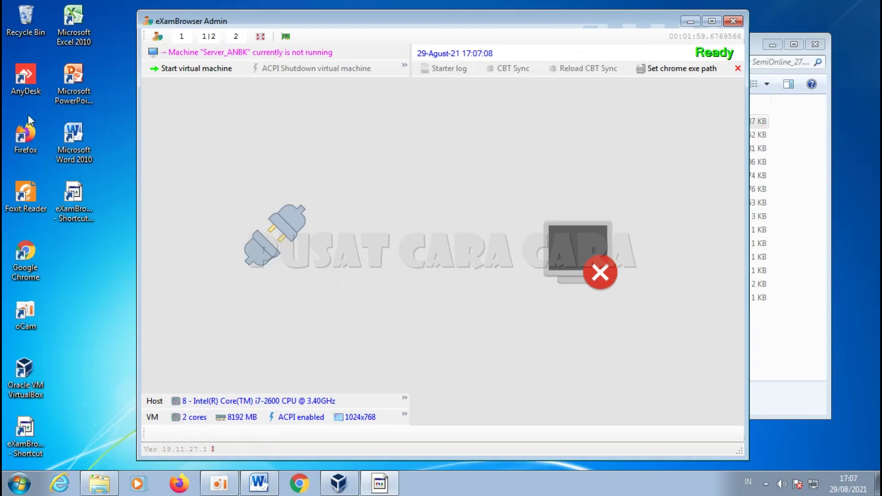
pyautogui.click(36, 259)
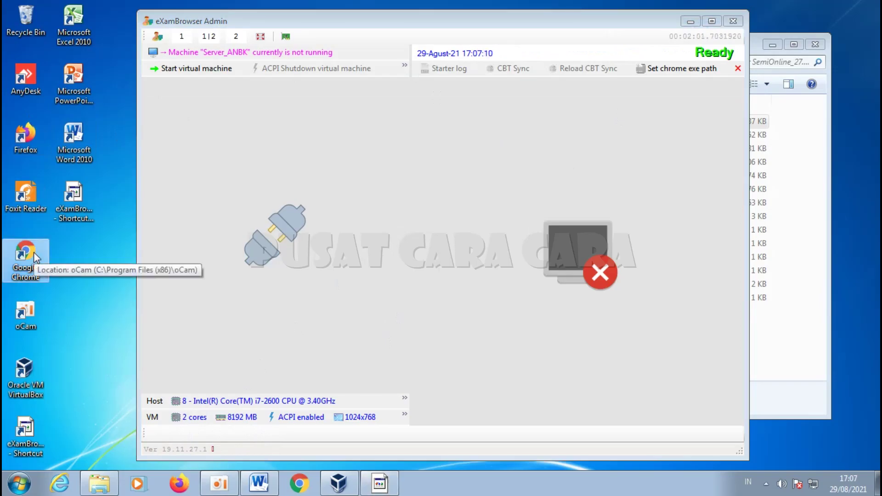
pyautogui.rightClick(36, 260)
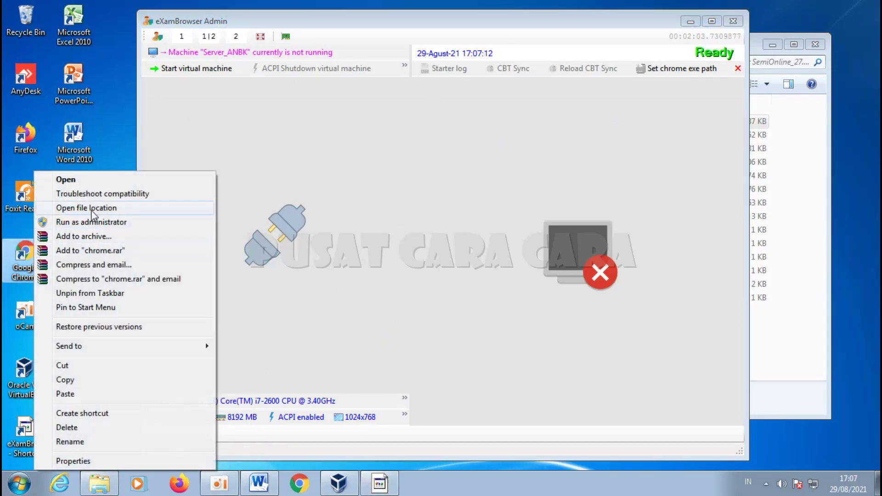
pyautogui.click(92, 208)
pyautogui.click(520, 281)
pyautogui.click(477, 178)
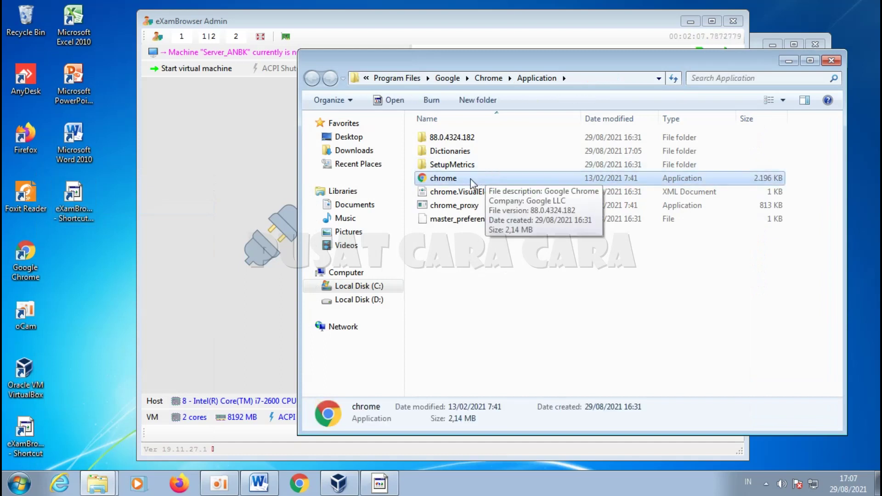
pyautogui.click(478, 292)
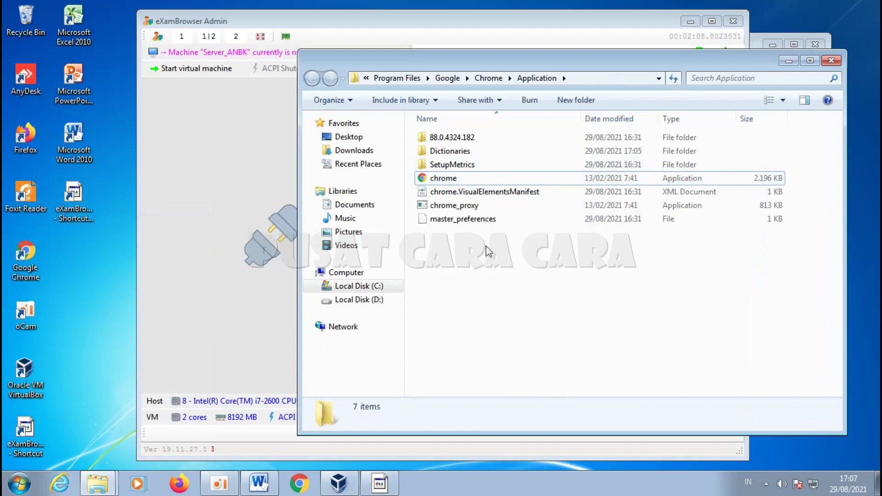
pyautogui.click(590, 78)
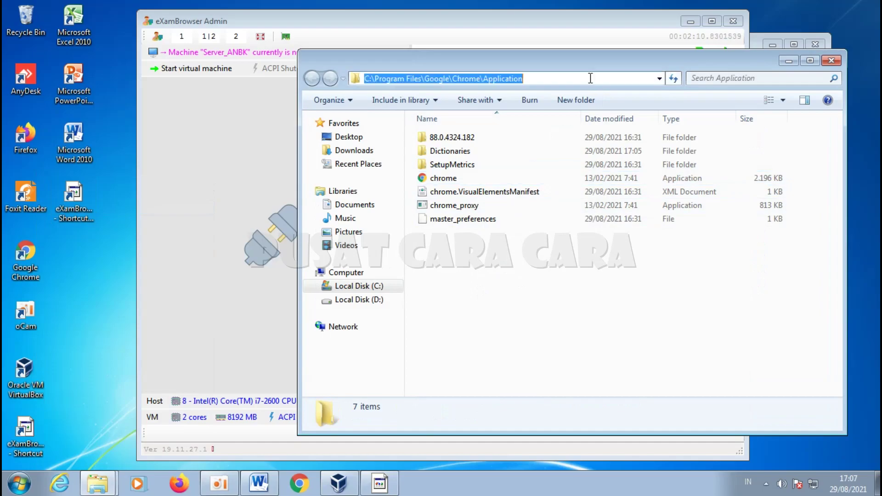
pyautogui.rightClick(452, 76)
pyautogui.click(489, 119)
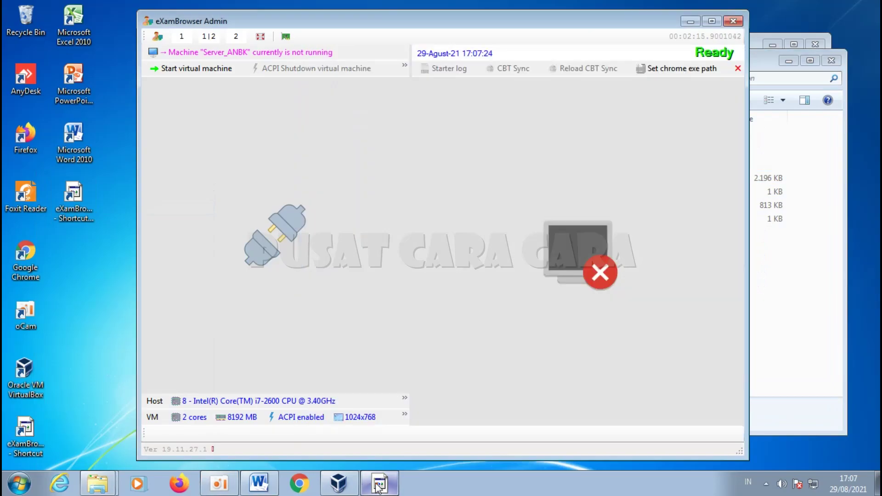
# Step: Set eXamBrowser Admin's Chrome exe path to chrome in C:\Program Files\Google\Chrome\Application
pyautogui.click(379, 483)
pyautogui.click(676, 71)
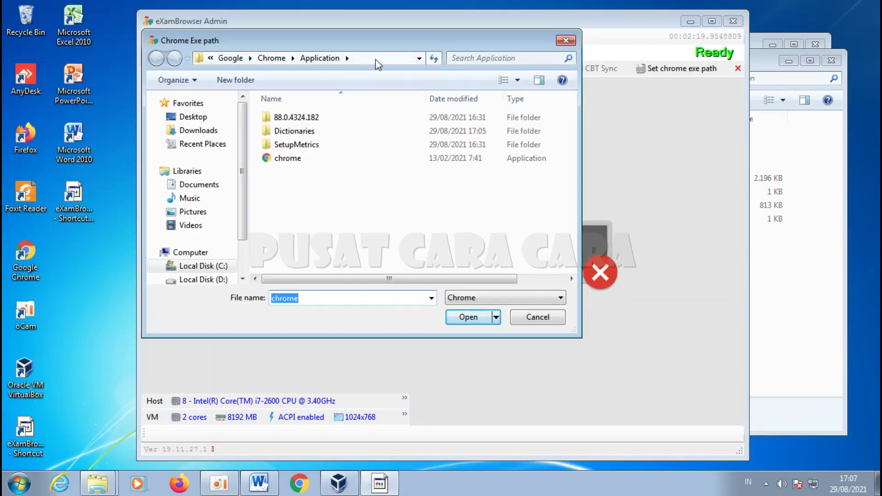
pyautogui.click(377, 58)
pyautogui.press('BackSpace')
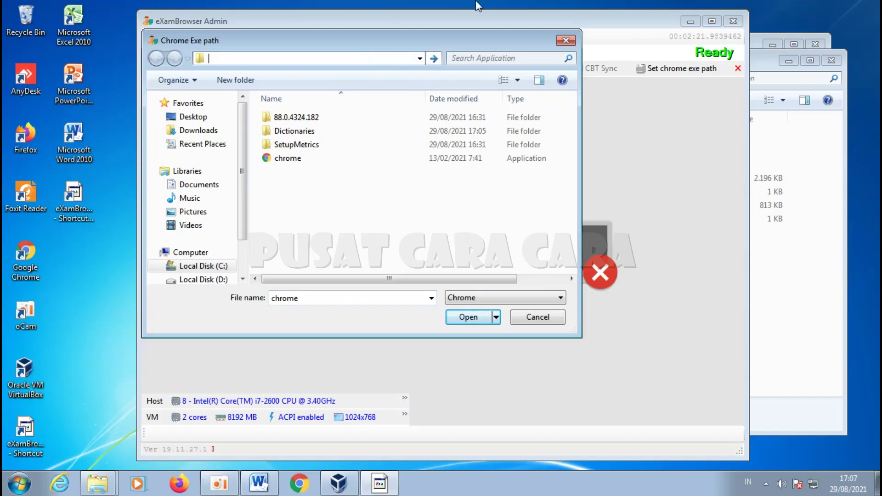
pyautogui.hotkey('ctrl', 'v')
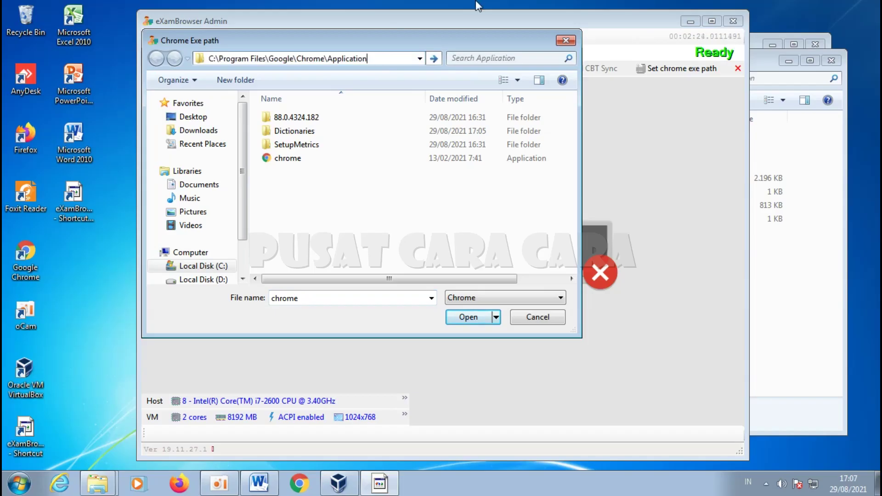
pyautogui.press('Return')
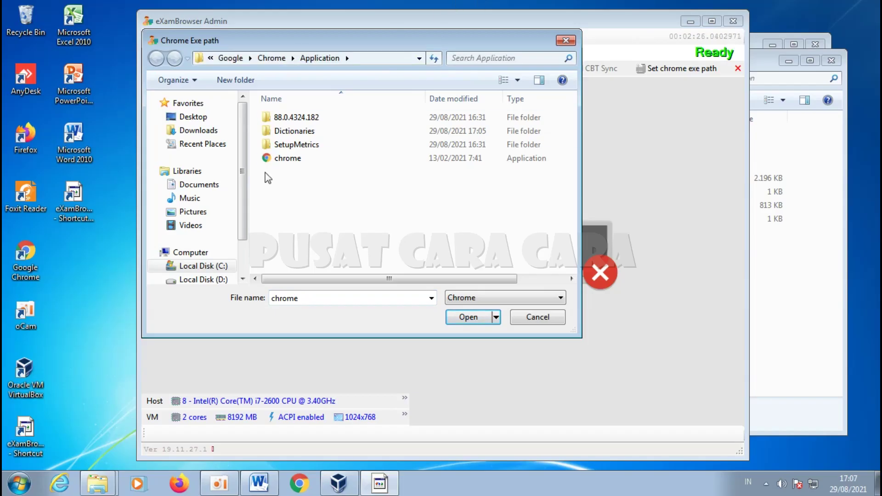
pyautogui.click(298, 164)
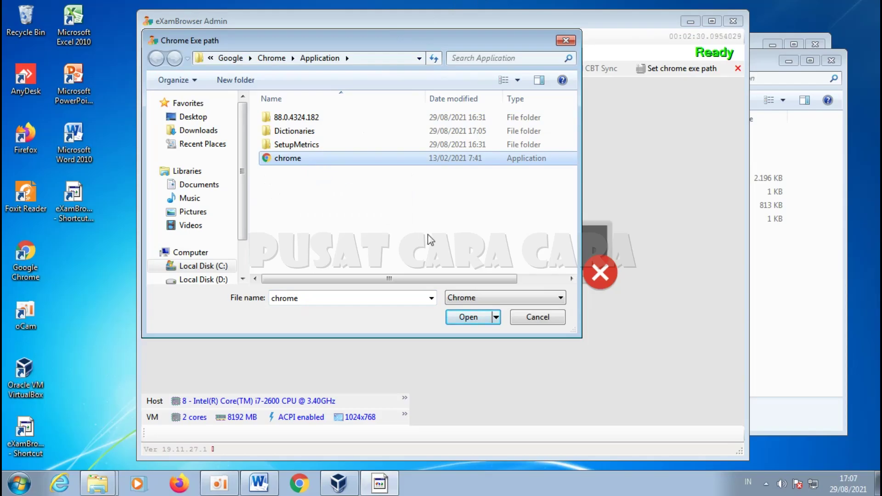
pyautogui.click(473, 318)
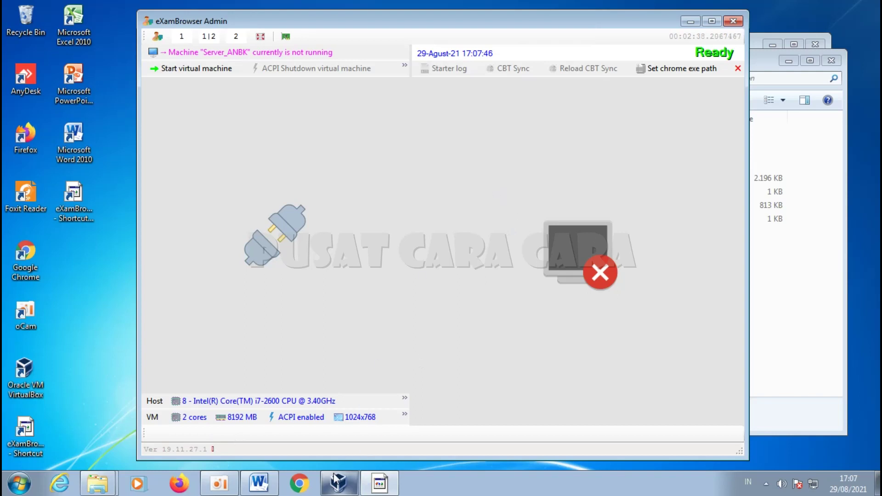
# Step: Highlight checklist steps 10 and 11 in Word up to 'Start Vitrual Machine'
pyautogui.click(259, 482)
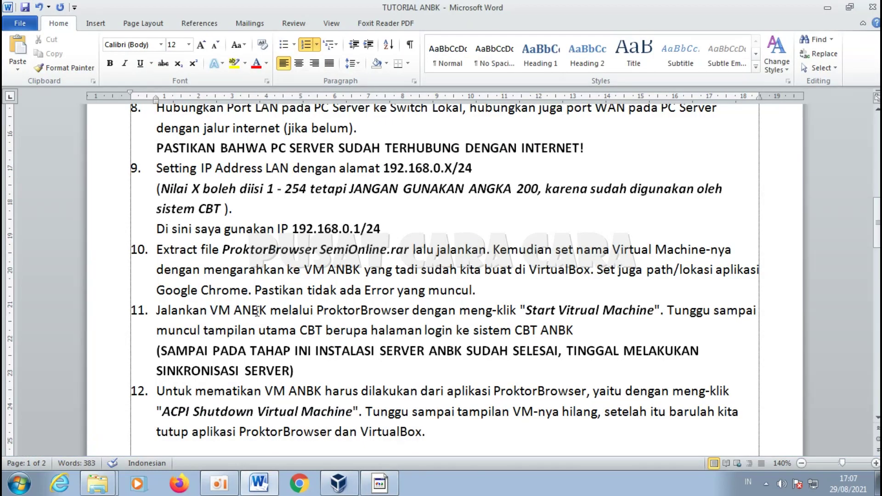
pyautogui.moveTo(156, 248); pyautogui.dragTo(508, 290)
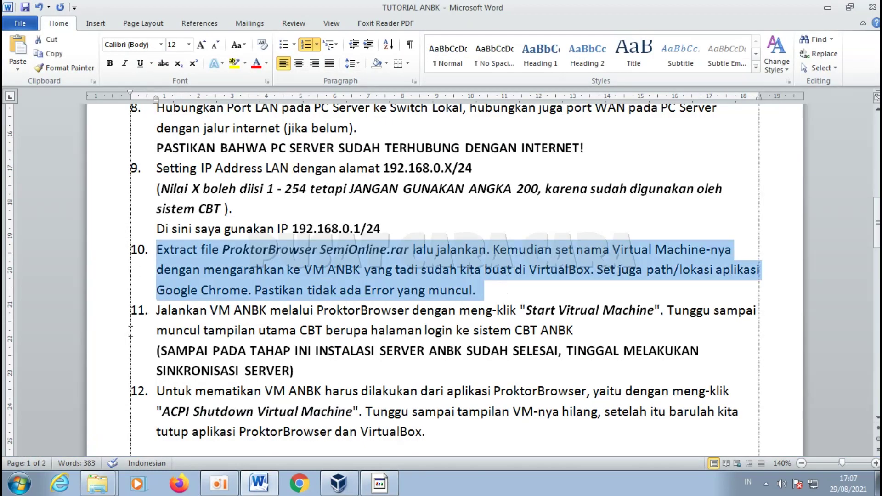
pyautogui.moveTo(151, 314); pyautogui.dragTo(329, 371)
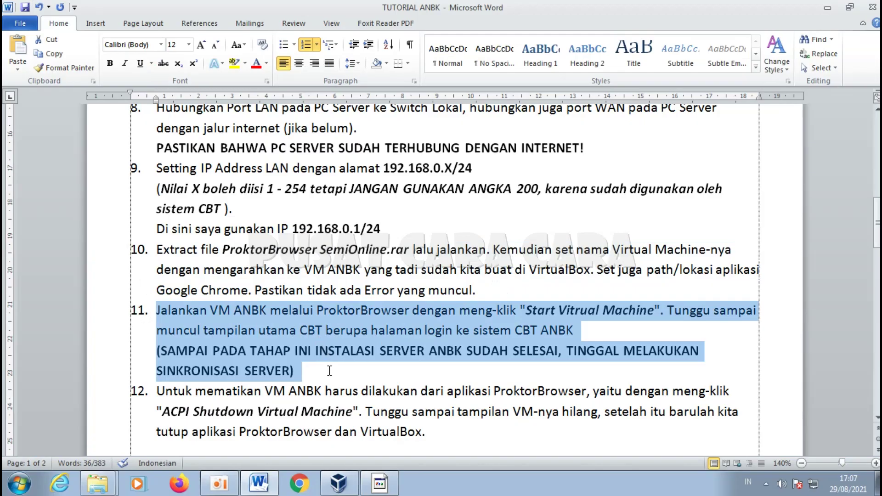
pyautogui.click(158, 312)
pyautogui.moveTo(156, 311); pyautogui.dragTo(324, 308)
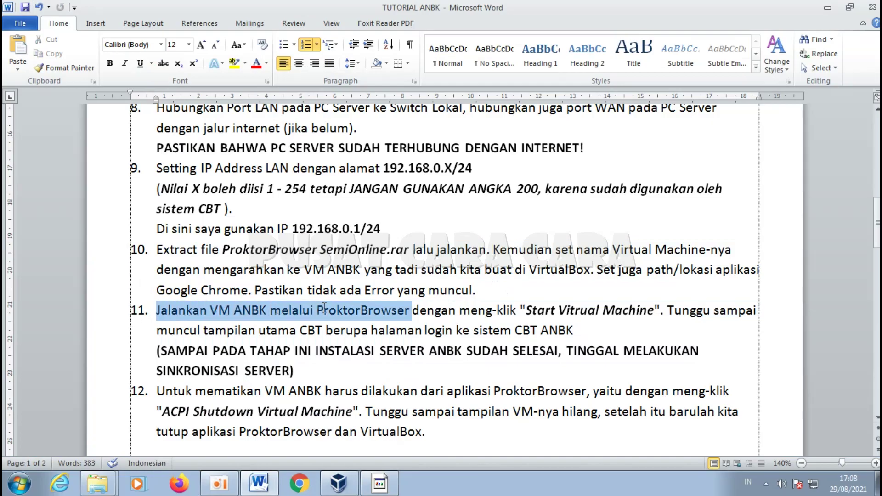
pyautogui.moveTo(407, 311); pyautogui.dragTo(575, 333)
# Step: Maximize eXamBrowser Admin, switch it to full-screen view, and start Server_ANBK
pyautogui.click(575, 334)
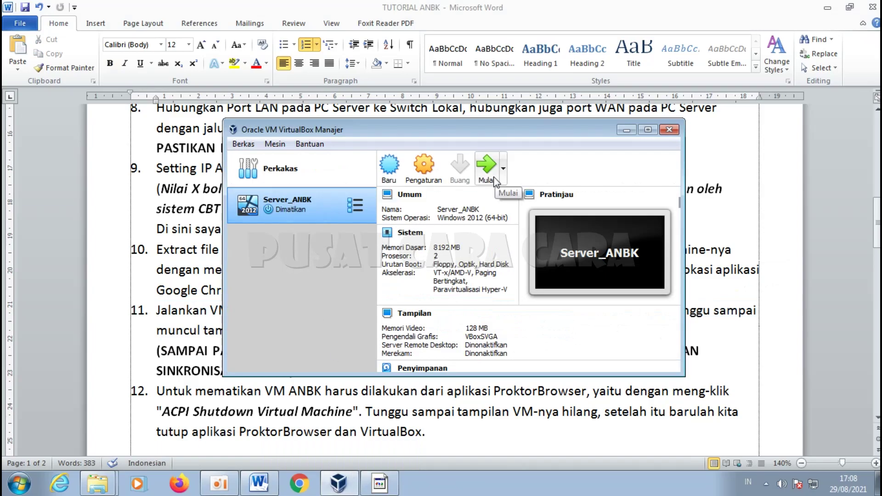
pyautogui.click(382, 487)
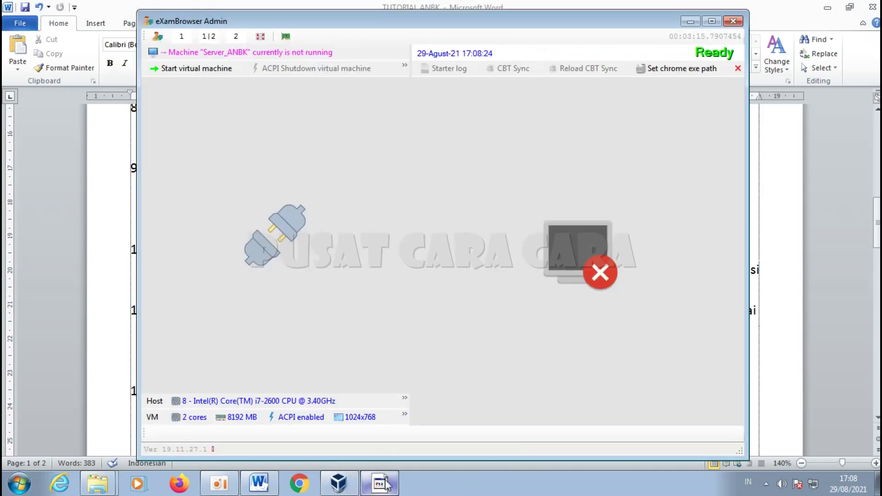
pyautogui.click(711, 22)
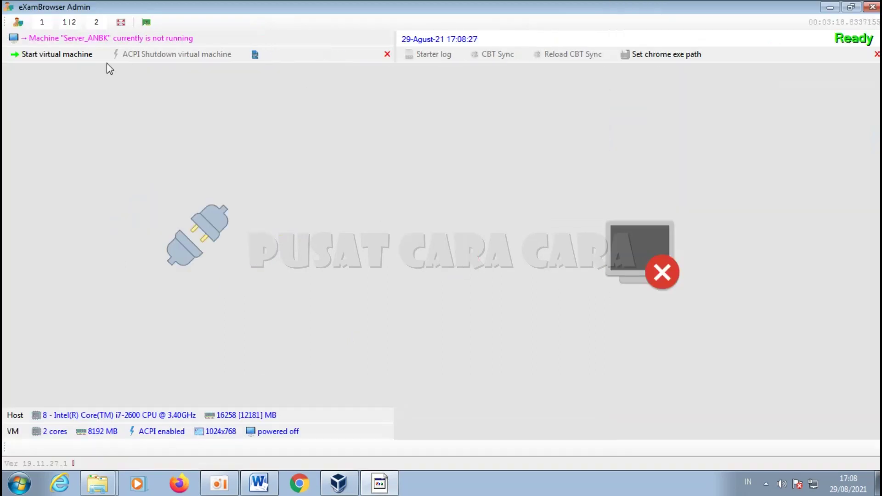
pyautogui.click(121, 23)
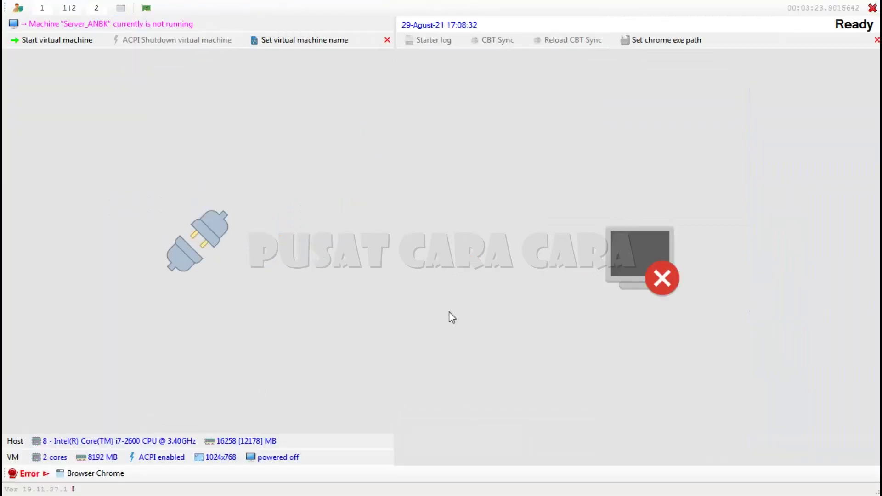
pyautogui.click(48, 41)
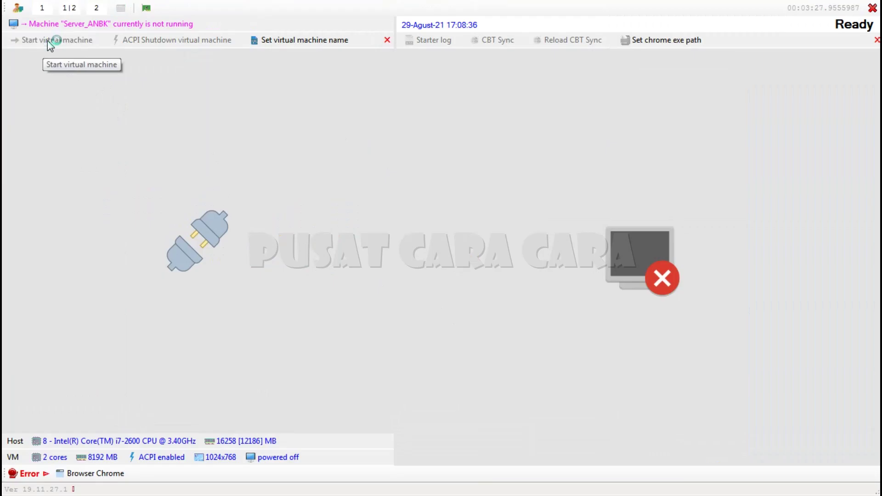
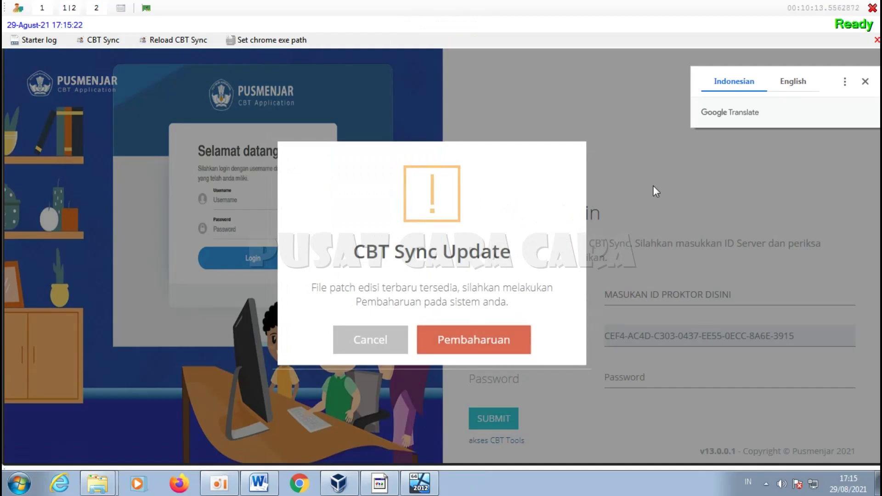
# Step: Accept the CBT Sync update and run Auto Patch; the download reaches 100% but 'Patching Gagal' appears
pyautogui.click(473, 344)
pyautogui.click(474, 349)
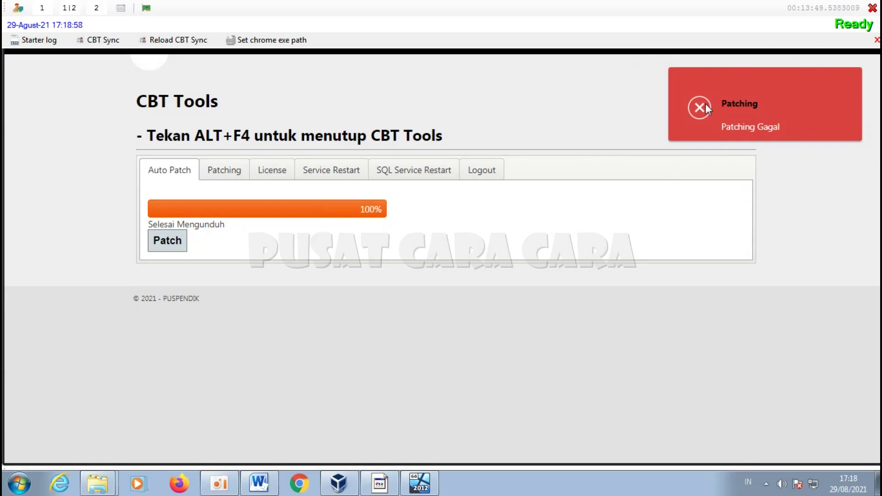
# Step: Reload CBT Sync, then enter the admin password to switch the window's view mode
pyautogui.click(166, 41)
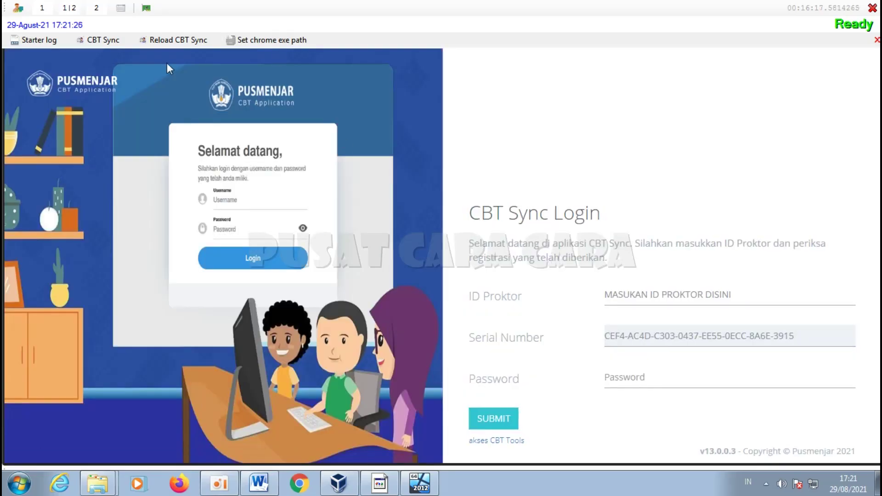
pyautogui.click(121, 9)
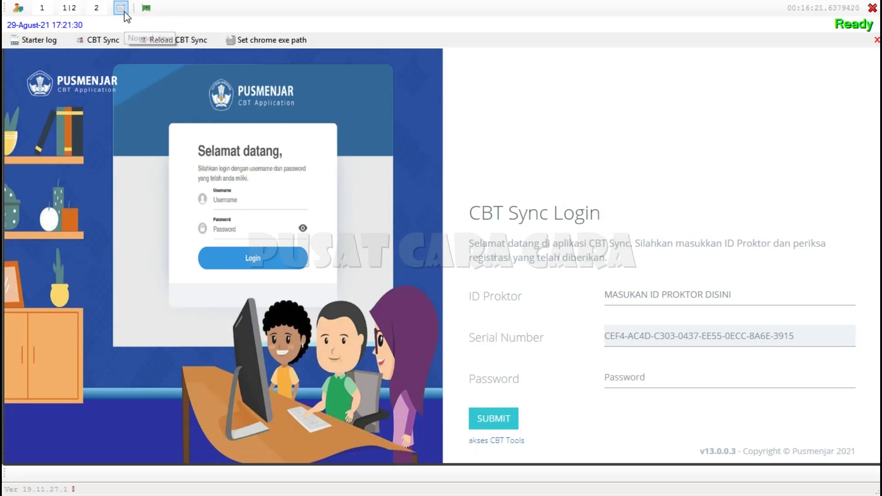
pyautogui.click(121, 8)
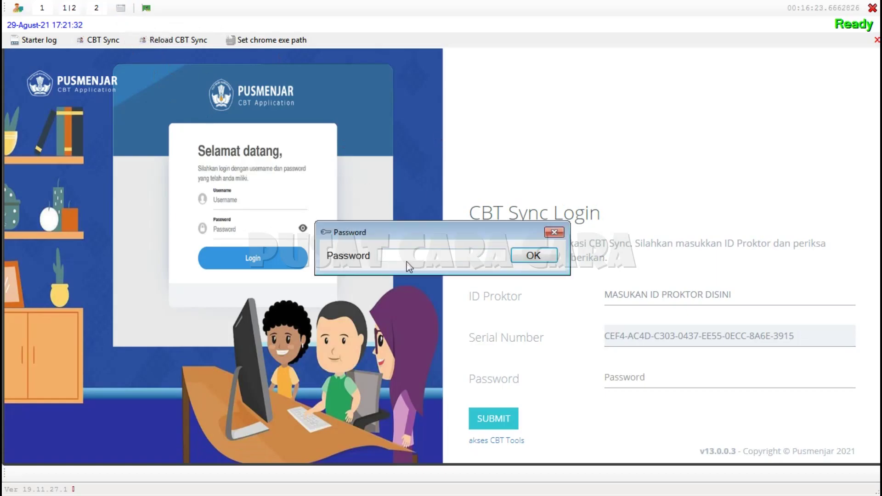
pyautogui.write('*')
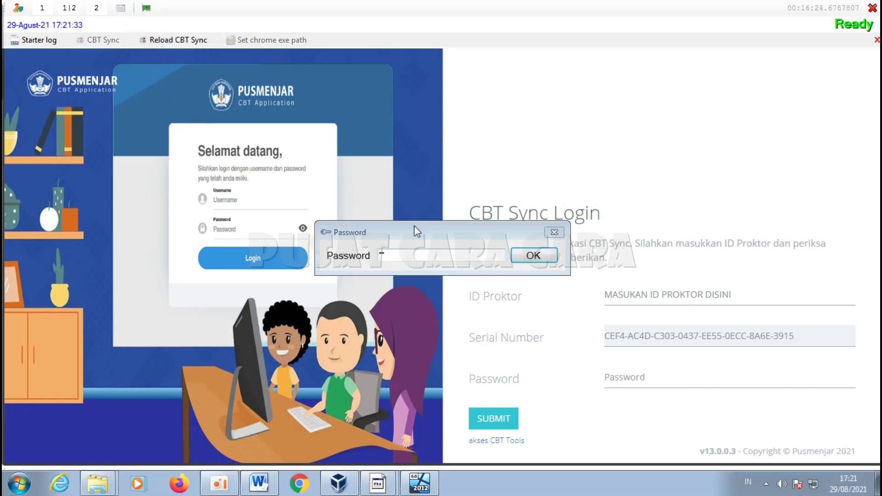
pyautogui.write('**')
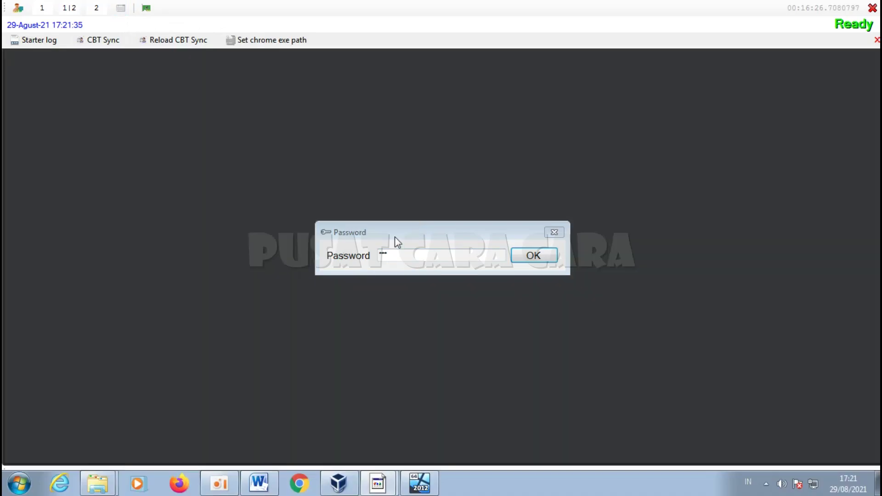
pyautogui.moveTo(393, 255); pyautogui.dragTo(326, 247)
pyautogui.write('*****')
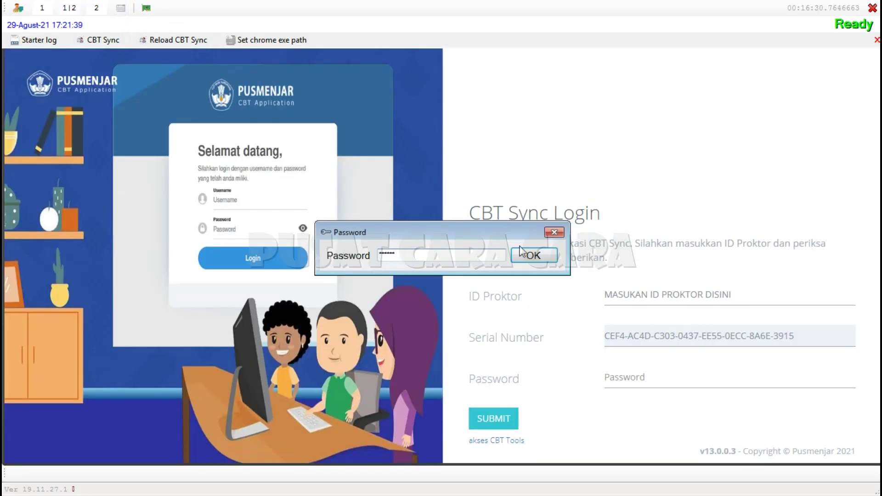
pyautogui.click(533, 253)
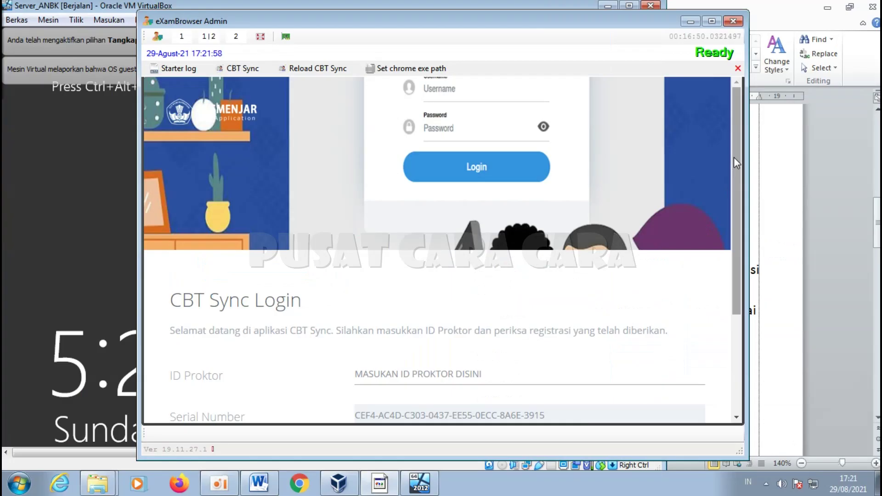
pyautogui.moveTo(734, 157); pyautogui.dragTo(744, 179)
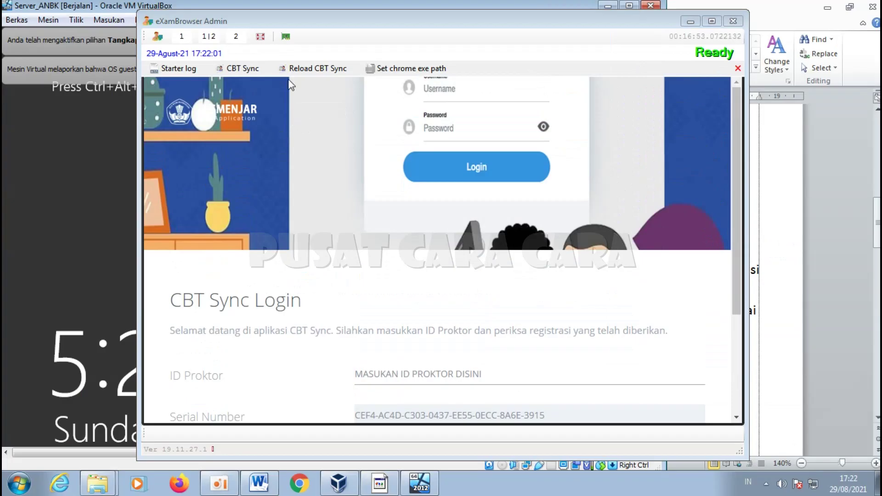
# Step: Return the admin window to full screen and select the footer version text v13.0.0.3
pyautogui.click(260, 36)
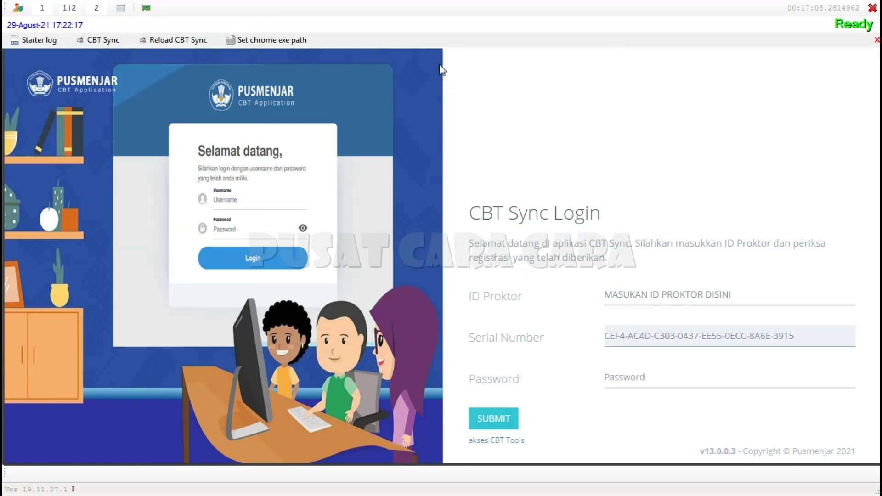
pyautogui.moveTo(700, 452); pyautogui.dragTo(862, 447)
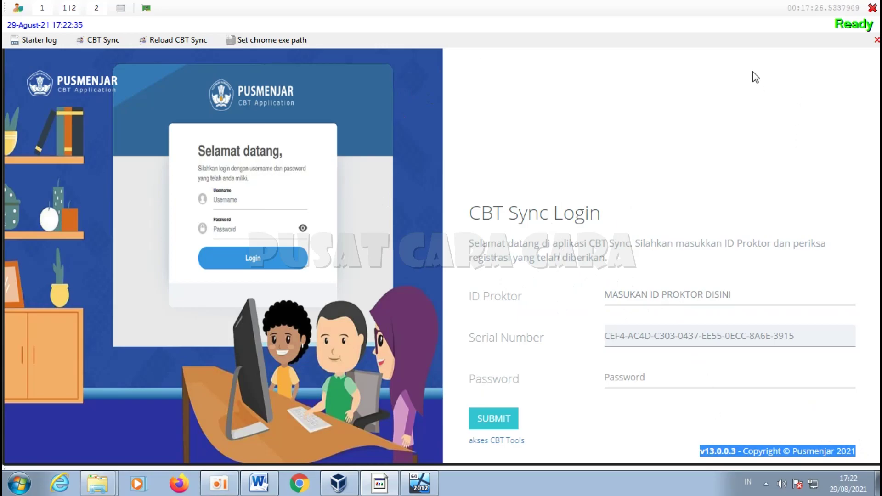
pyautogui.click(700, 454)
pyautogui.moveTo(700, 454); pyautogui.dragTo(861, 457)
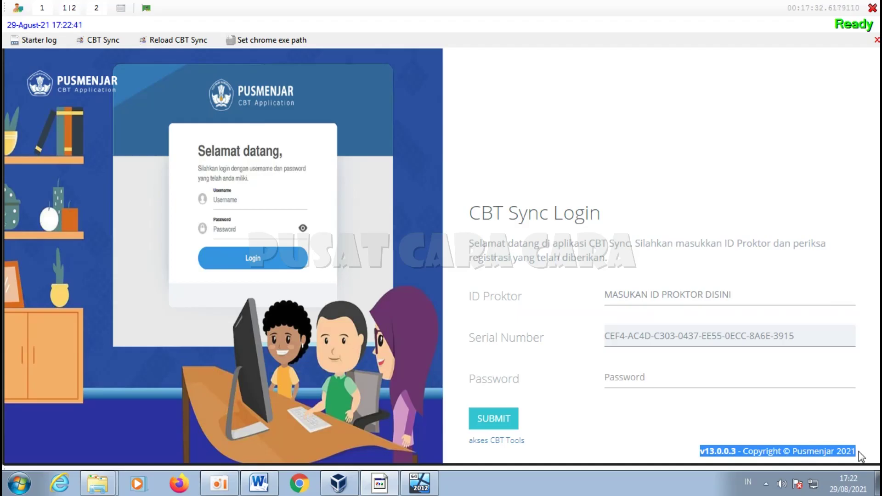
pyautogui.click(772, 97)
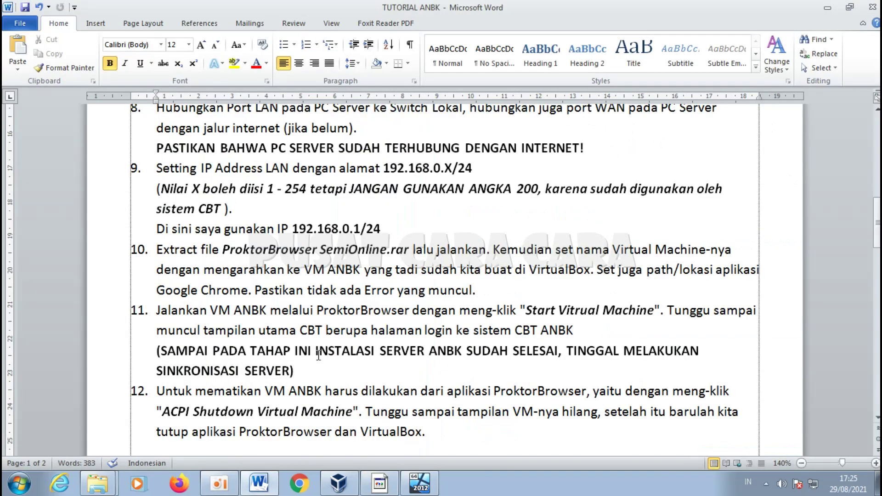
# Step: Review the step 11 note that the server install is finished, then bring back Server_ANBK and eXamBrowser Admin
pyautogui.moveTo(316, 351); pyautogui.dragTo(378, 371)
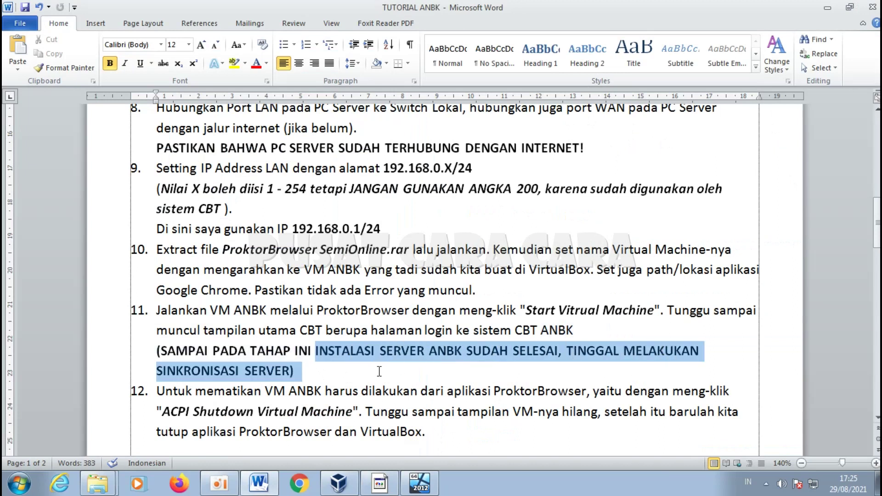
pyautogui.click(311, 376)
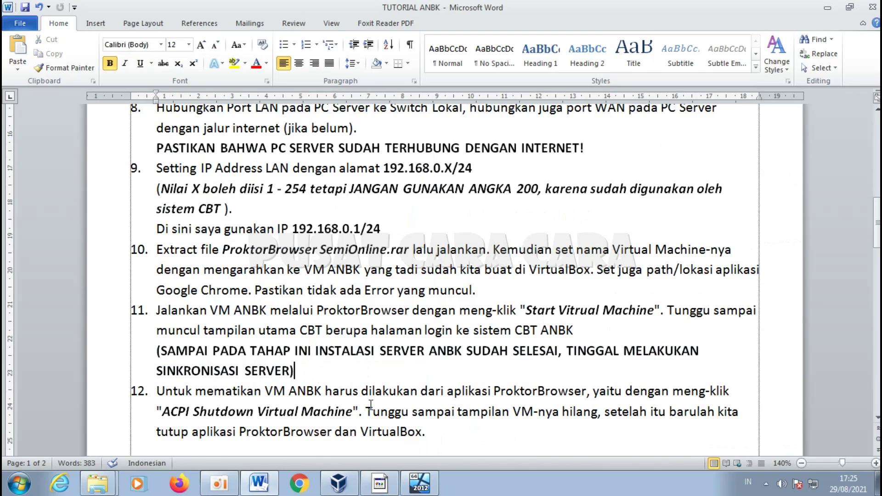
pyautogui.click(421, 490)
pyautogui.click(384, 490)
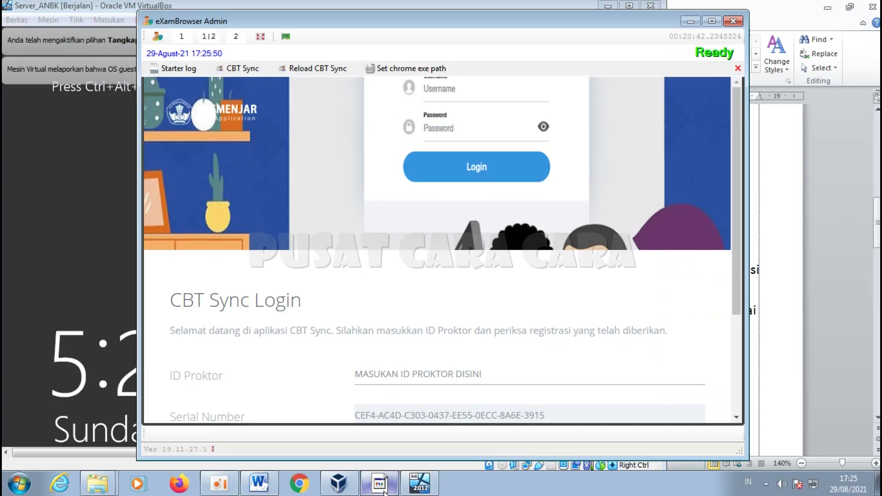
# Step: Expand the CBT Sync Login page to full screen and point out the empty ID Proktor and Password fields
pyautogui.click(261, 38)
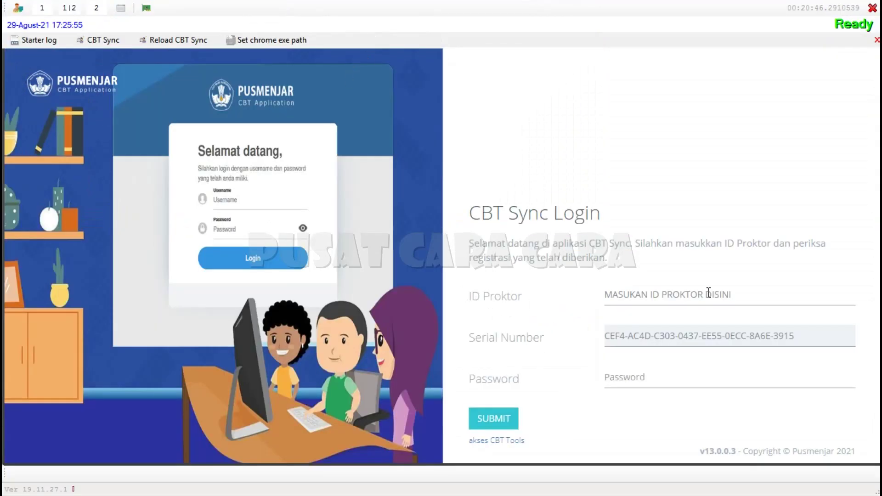
pyautogui.moveTo(760, 295); pyautogui.dragTo(587, 291)
pyautogui.click(666, 375)
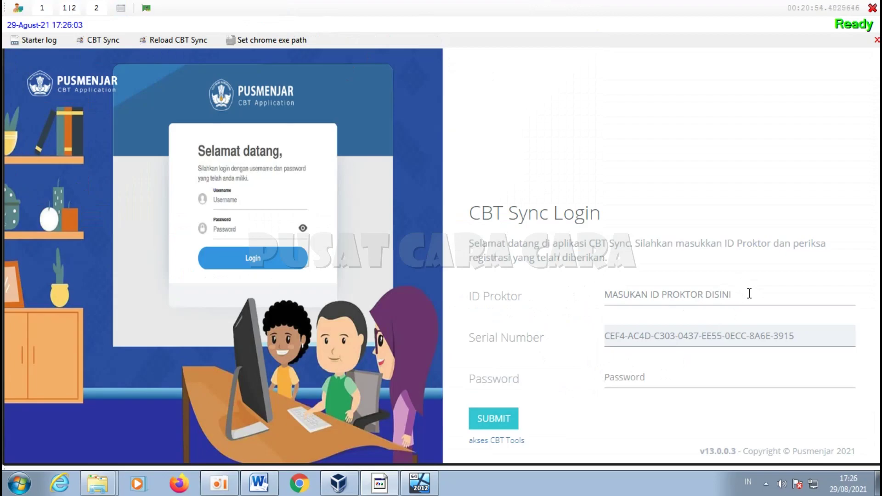
pyautogui.moveTo(749, 293); pyautogui.dragTo(557, 300)
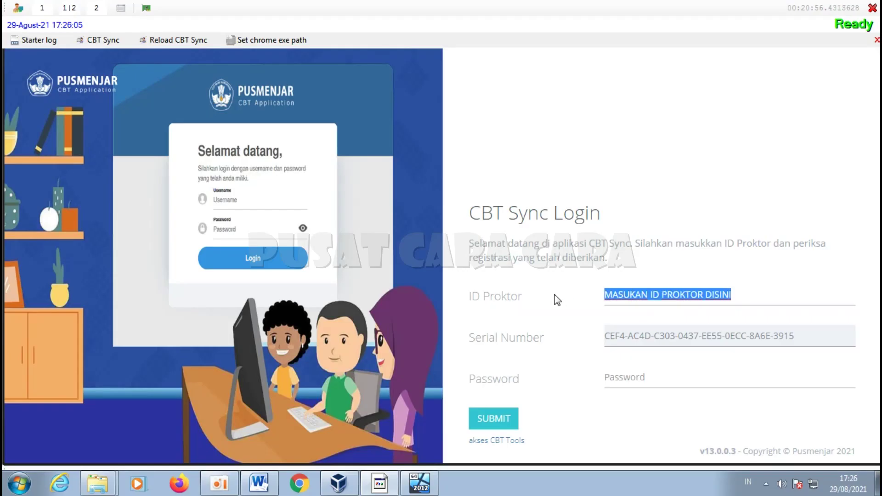
pyautogui.click(646, 375)
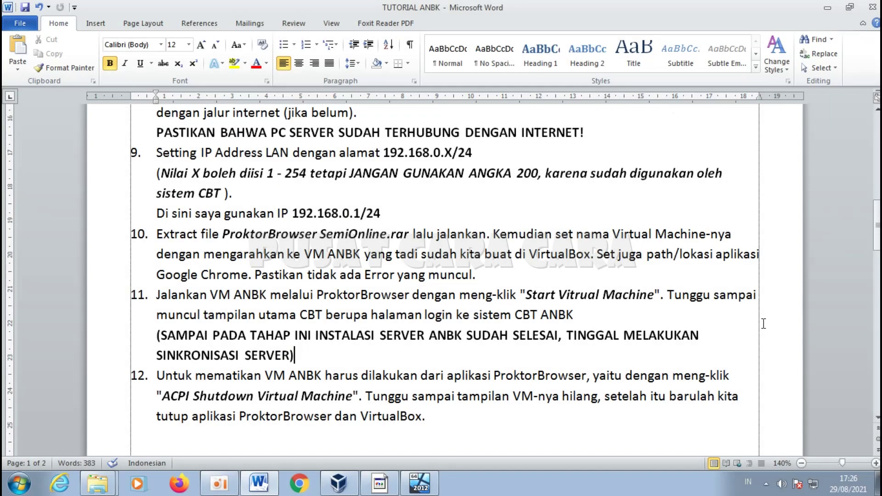
# Step: Highlight step 12 of the tutorial: shut down the VM via ProktorBrowser's ACPI Shutdown Virtual Machine
pyautogui.scroll(-2, 190, 285)
pyautogui.moveTo(157, 279); pyautogui.dragTo(304, 282)
pyautogui.moveTo(361, 279); pyautogui.dragTo(517, 276)
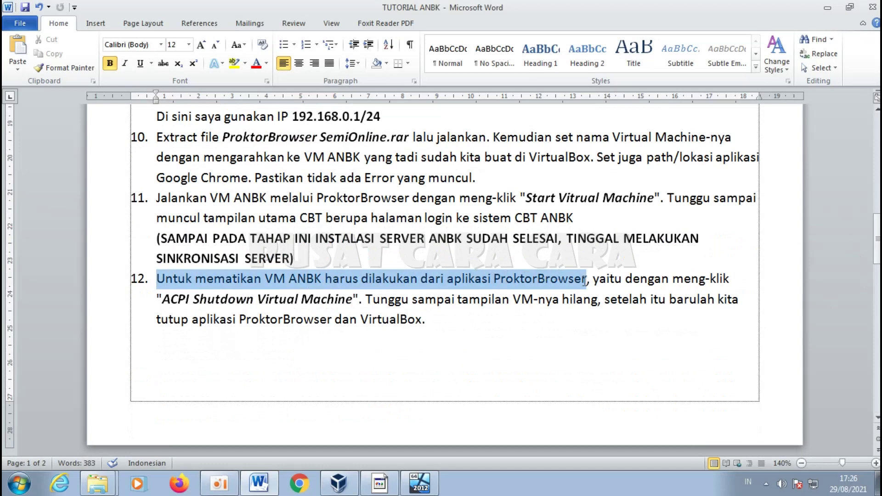
pyautogui.moveTo(584, 281); pyautogui.dragTo(437, 323)
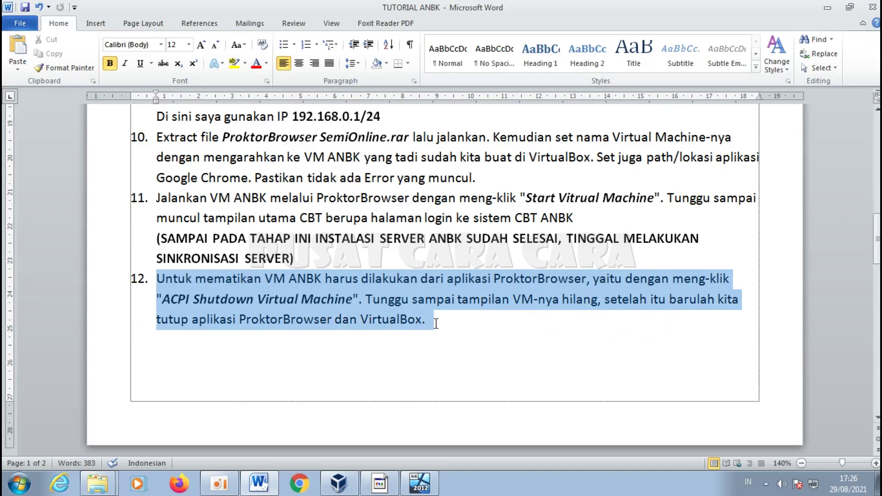
pyautogui.click(437, 324)
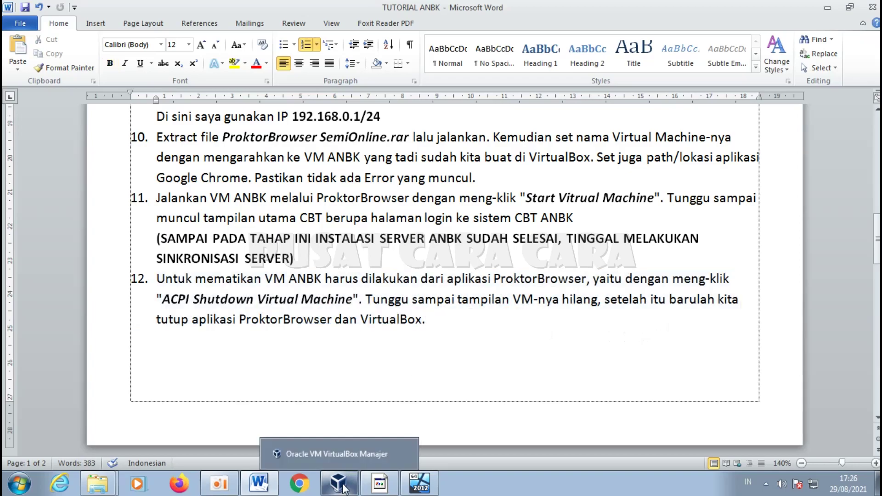
# Step: Confirm Server_ANBK is running in VirtualBox Manager, then put eXamBrowser Admin's login window in front
pyautogui.click(338, 482)
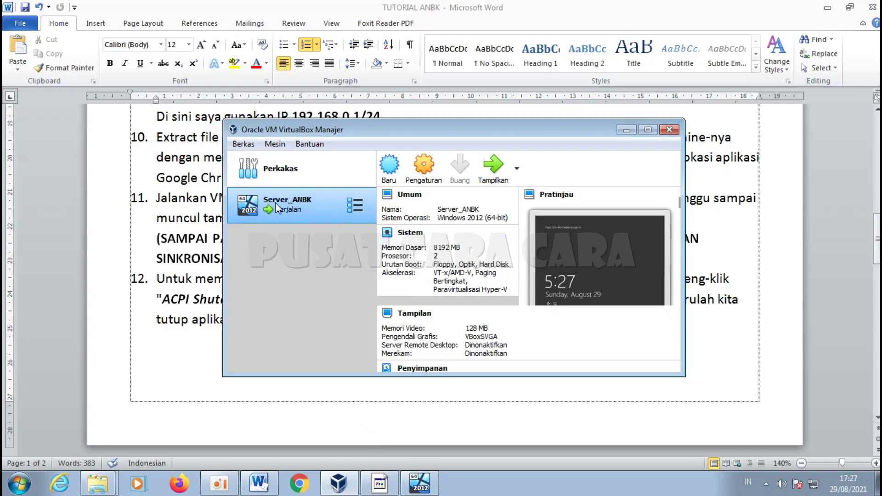
pyautogui.click(422, 486)
pyautogui.click(380, 483)
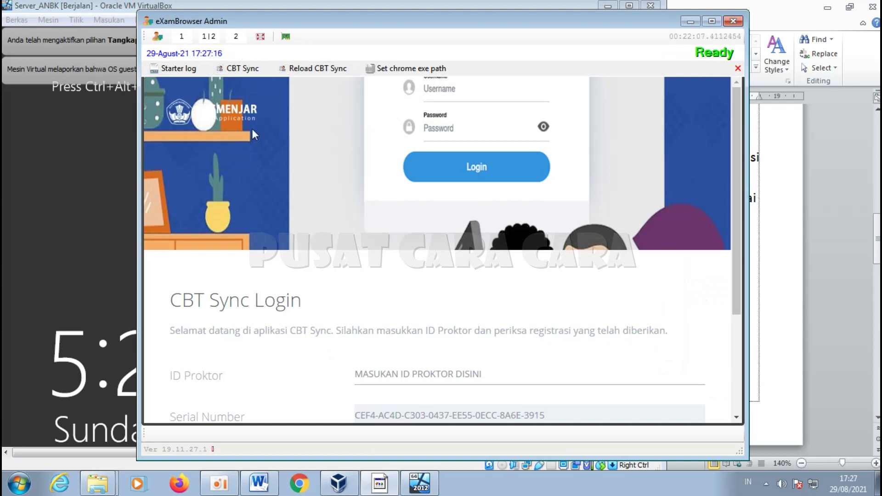
# Step: Switch to the 1|2 split view, ACPI-shut down Server_ANBK, and close eXamBrowser Admin once it stops
pyautogui.click(209, 37)
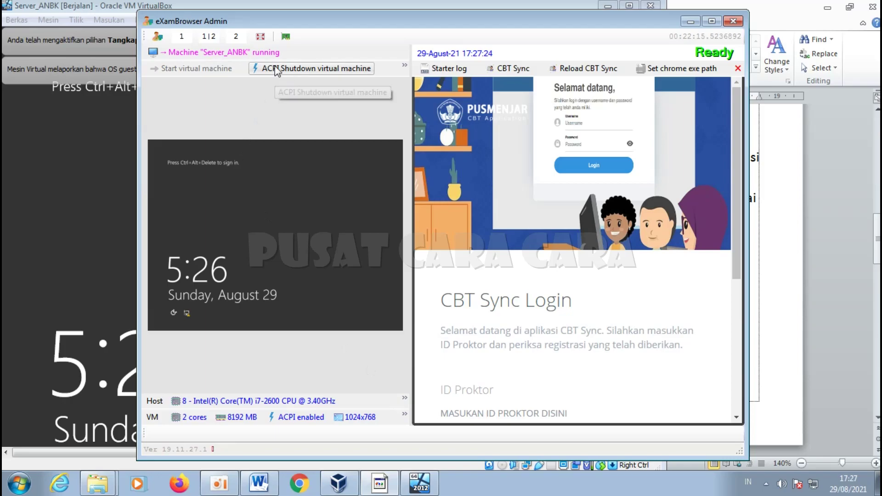
pyautogui.click(306, 70)
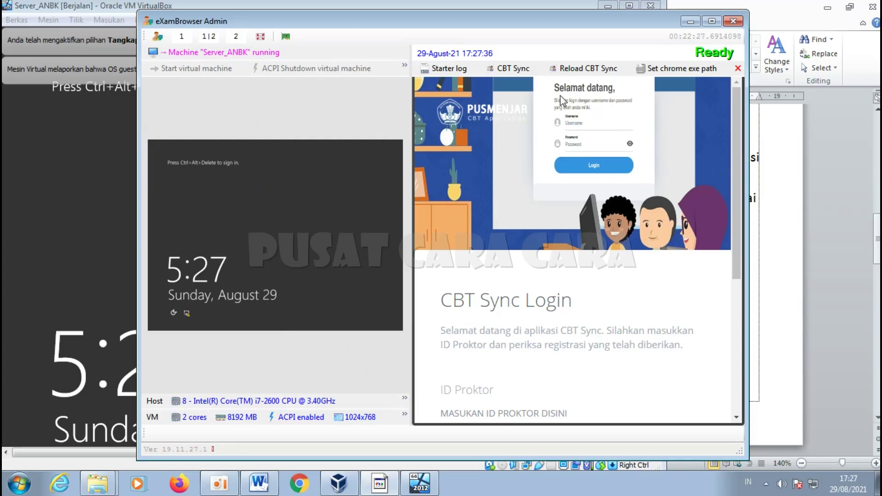
pyautogui.click(732, 26)
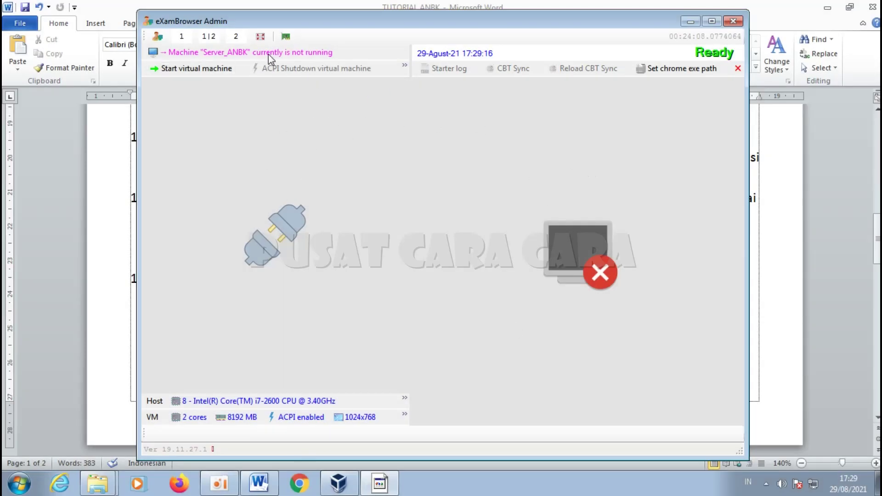
pyautogui.click(733, 22)
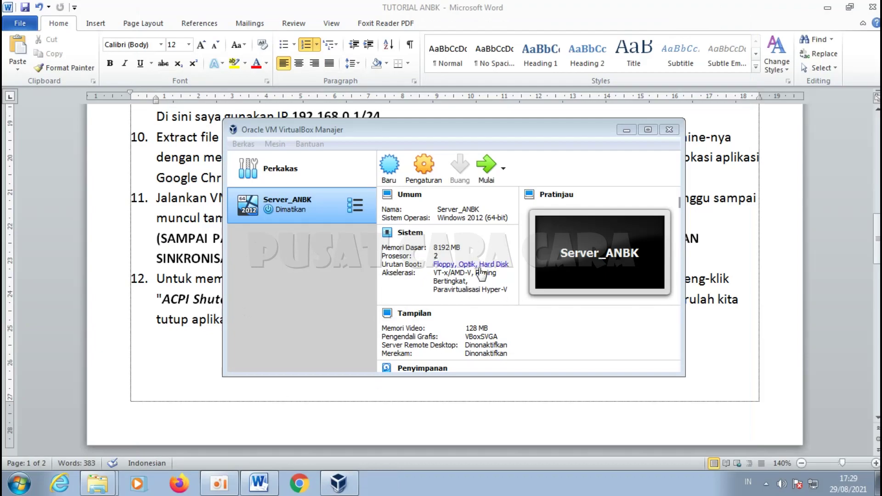
# Step: Close VirtualBox Manager, minimize the tutorial, and close the Chrome Application and eXamBrowser folder windows
pyautogui.click(669, 130)
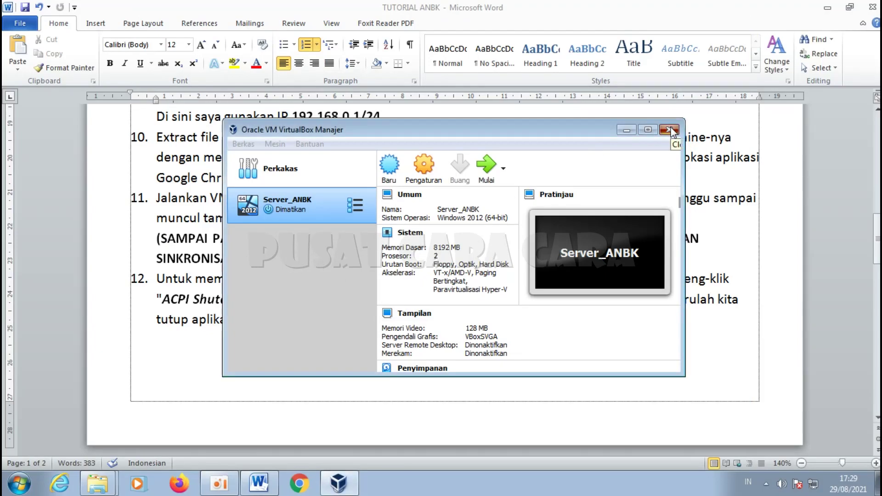
pyautogui.click(827, 7)
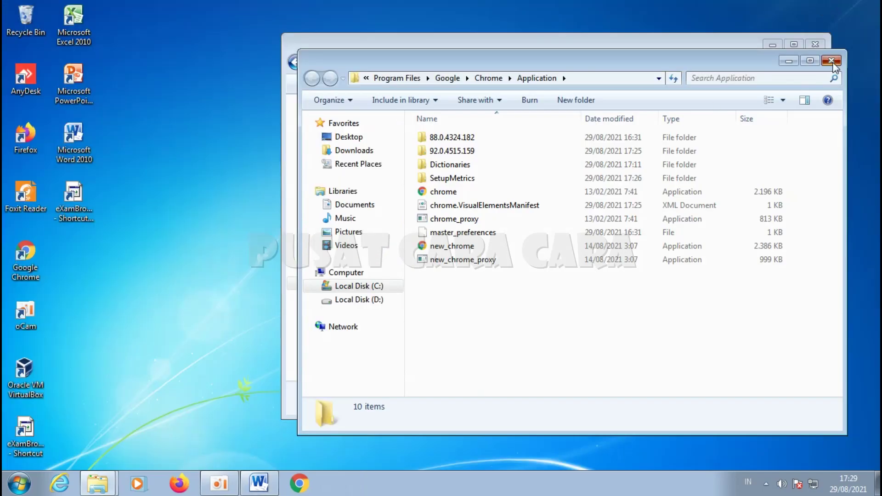
pyautogui.click(832, 61)
pyautogui.click(844, 34)
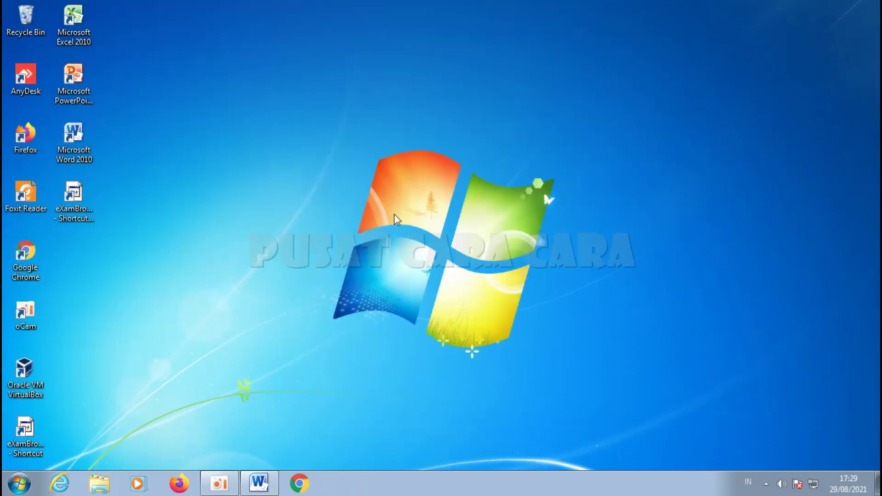
# Step: Open VirtualBox, launch eXamBrowser Admin from its desktop shortcut, and start the Server_ANBK virtual machine
pyautogui.click(37, 369)
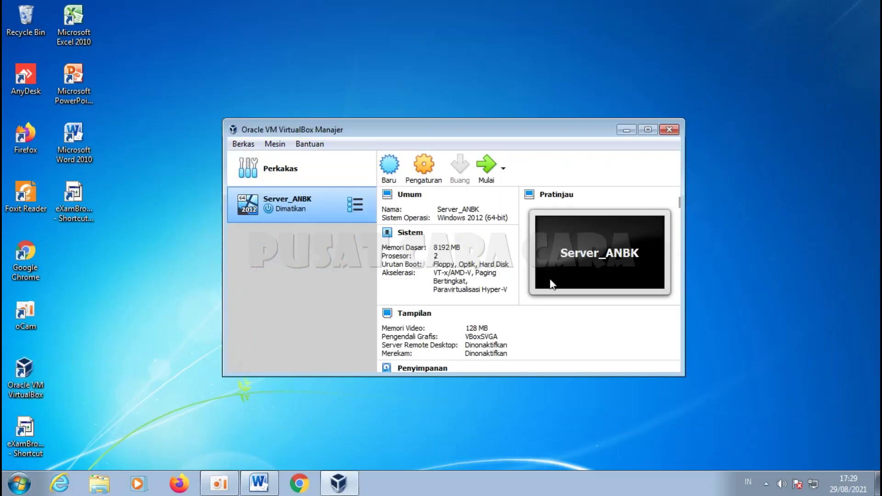
pyautogui.click(80, 205)
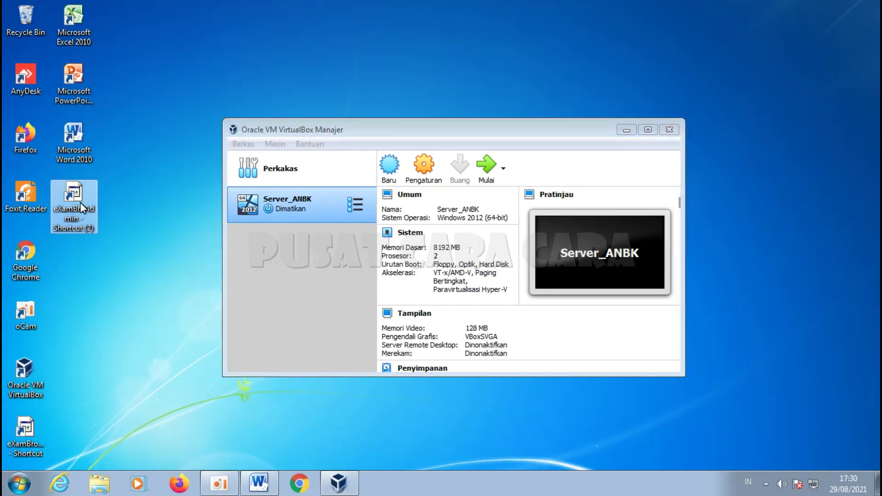
pyautogui.doubleClick(80, 203)
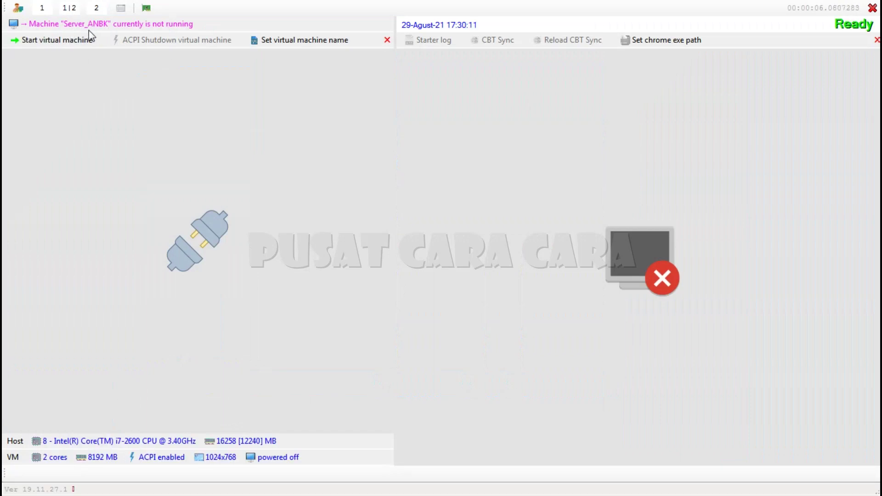
pyautogui.click(54, 41)
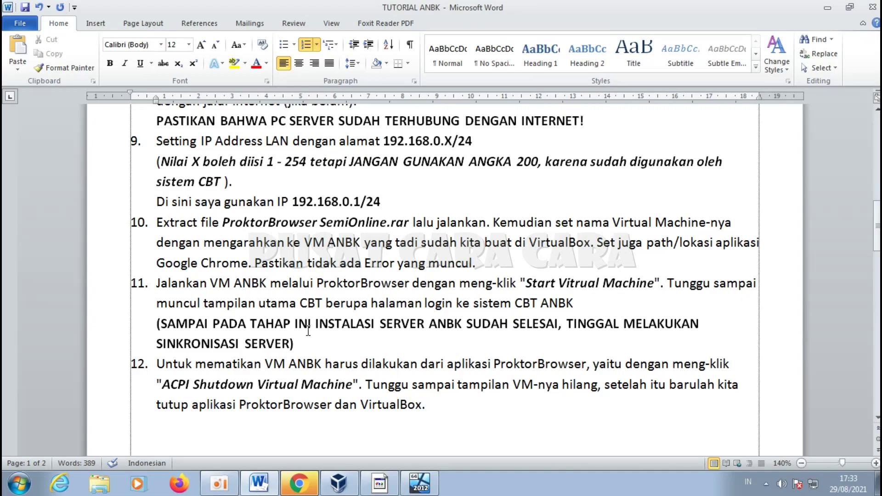
# Step: Bold the SETTING CLIENT: heading and highlight the six client setup steps below it
pyautogui.scroll(-7, 308, 331)
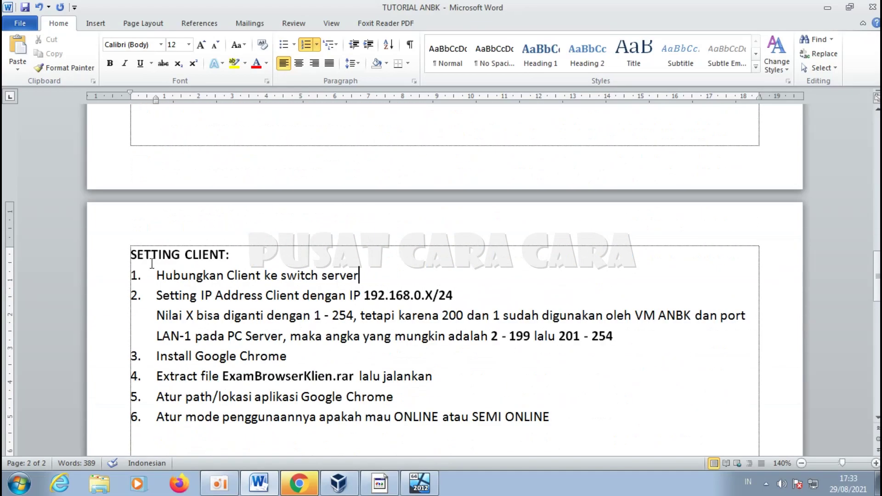
pyautogui.moveTo(129, 256); pyautogui.dragTo(254, 256)
pyautogui.hotkey('ctrl', 'b')
pyautogui.click(286, 274)
pyautogui.moveTo(127, 277); pyautogui.dragTo(578, 416)
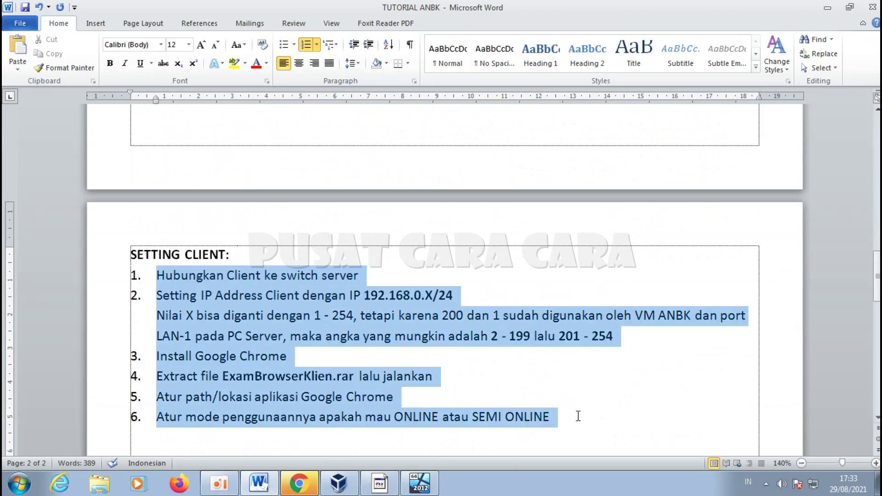
pyautogui.click(152, 276)
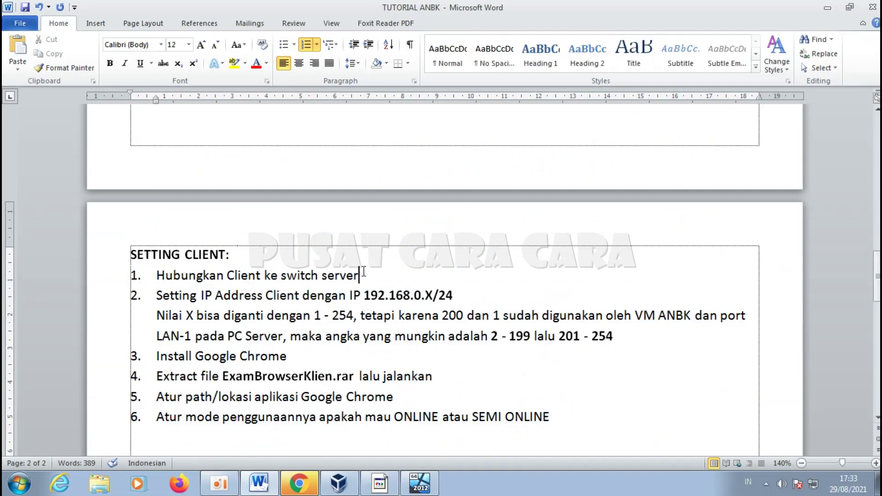
# Step: Highlight the step 2 client address 192.168.0.X/24 and its allowed range 1 - 254
pyautogui.moveTo(156, 295); pyautogui.dragTo(453, 295)
pyautogui.click(369, 295)
pyautogui.doubleClick(428, 294)
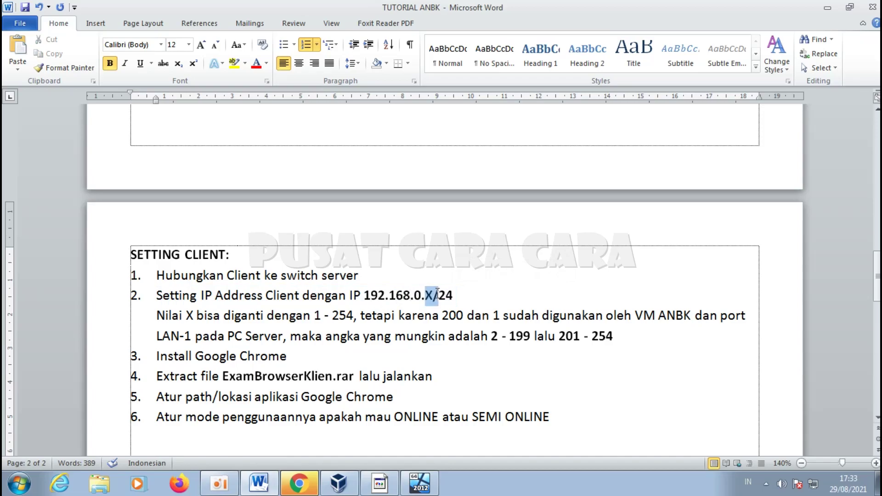
pyautogui.moveTo(313, 315); pyautogui.dragTo(500, 315)
pyautogui.click(438, 317)
pyautogui.click(499, 315)
# Step: Point out that 1 and 200 are reserved, so client numbers start from 2
pyautogui.scroll(6, 338, 283)
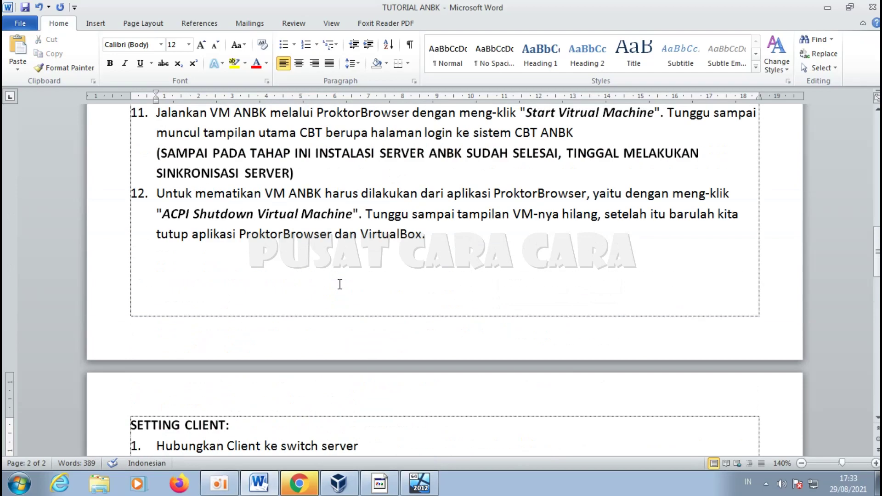
pyautogui.moveTo(353, 286); pyautogui.dragTo(359, 286)
pyautogui.scroll(-8, 361, 287)
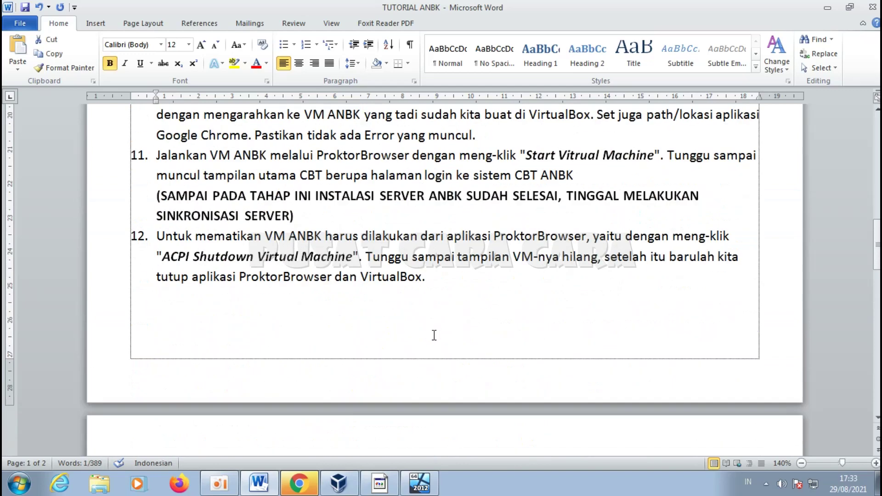
pyautogui.doubleClick(454, 232)
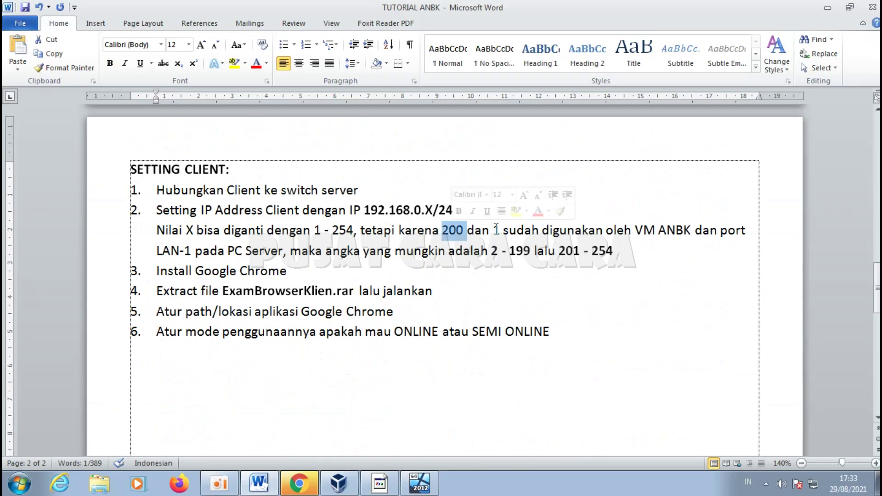
pyautogui.doubleClick(496, 230)
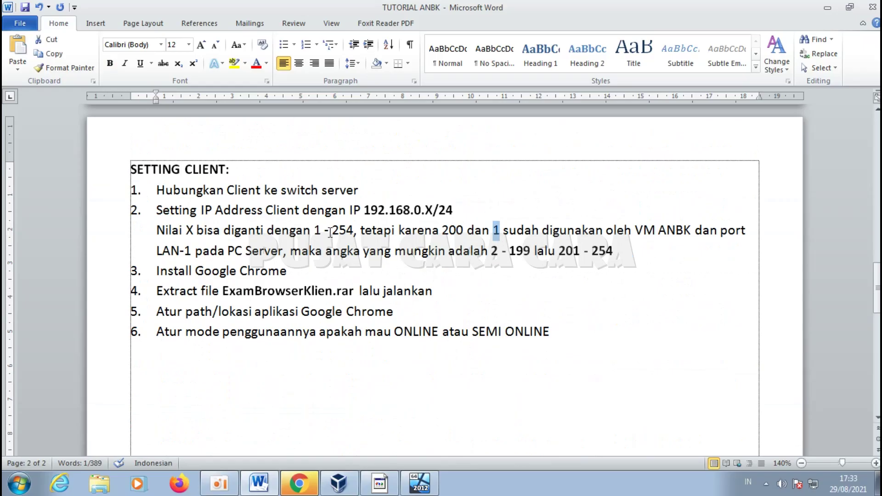
pyautogui.press('Right')
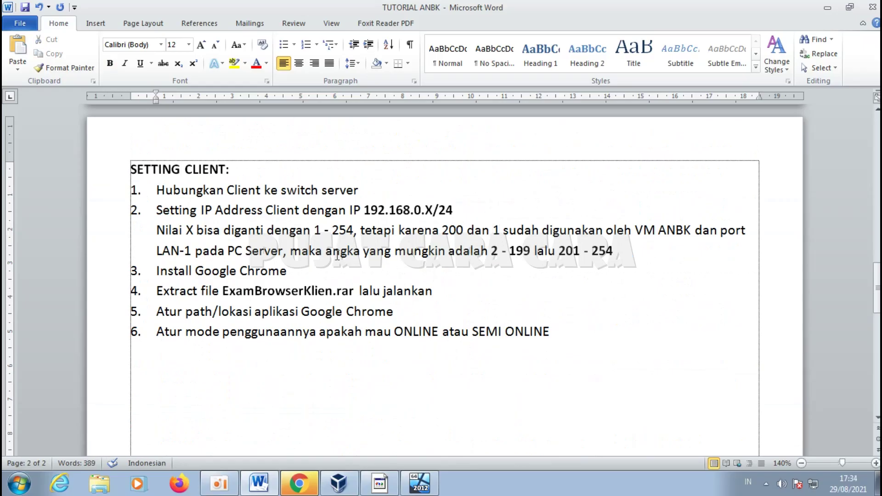
pyautogui.doubleClick(495, 250)
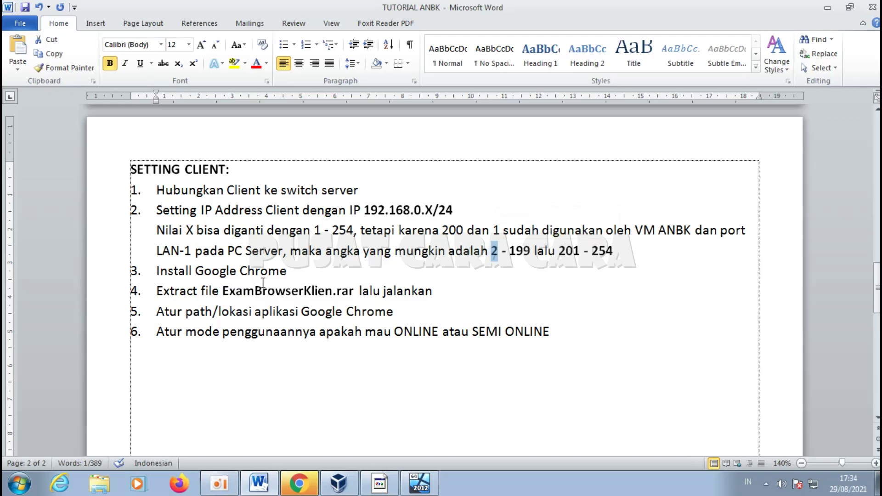
pyautogui.click(287, 271)
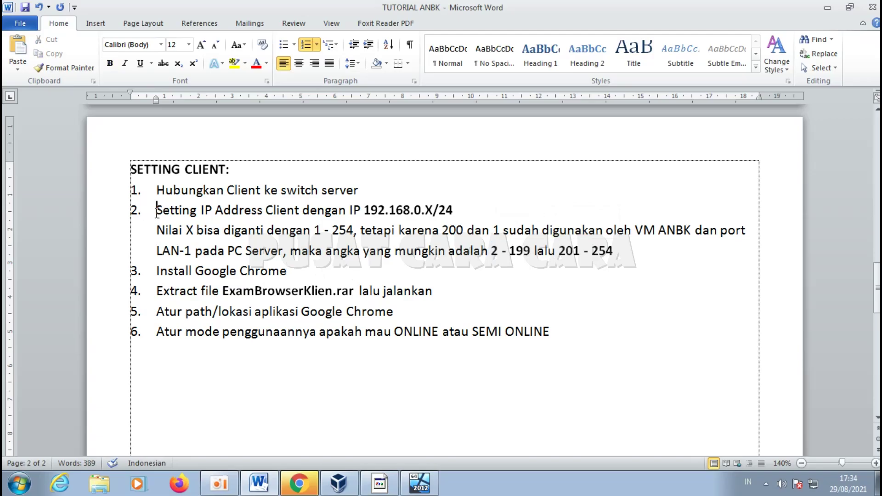
# Step: Highlight steps 2 through 6: Chrome install, extracting ExamBrowserKlien.rar, Chrome path, ONLINE/SEMI ONLINE mode
pyautogui.moveTo(156, 211); pyautogui.dragTo(299, 254)
pyautogui.moveTo(154, 271); pyautogui.dragTo(290, 271)
pyautogui.moveTo(157, 291); pyautogui.dragTo(401, 289)
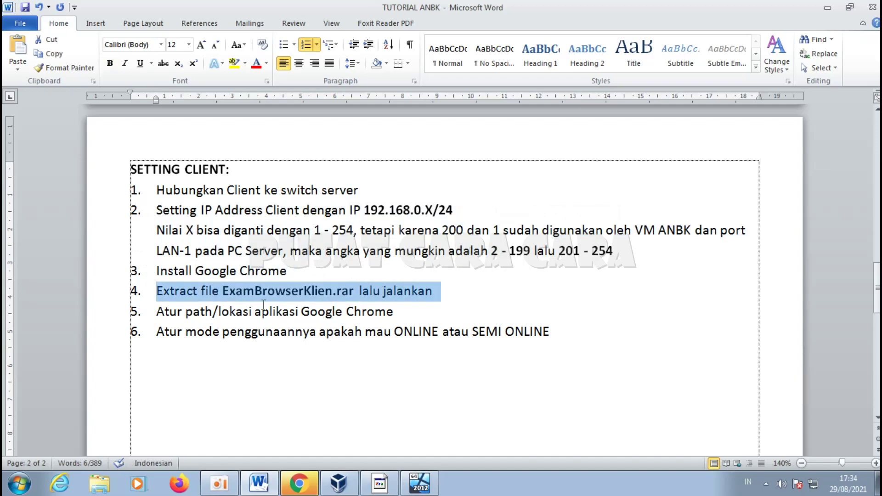
pyautogui.moveTo(157, 312); pyautogui.dragTo(387, 304)
pyautogui.moveTo(157, 331); pyautogui.dragTo(557, 331)
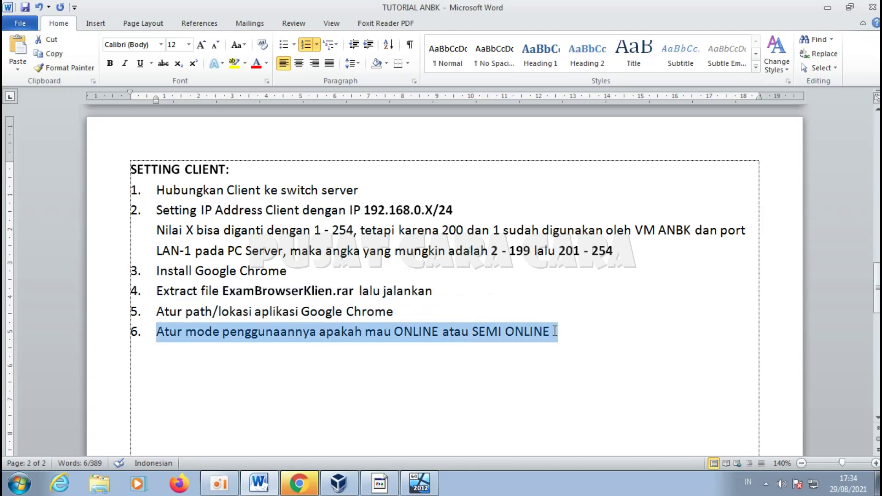
pyautogui.click(557, 331)
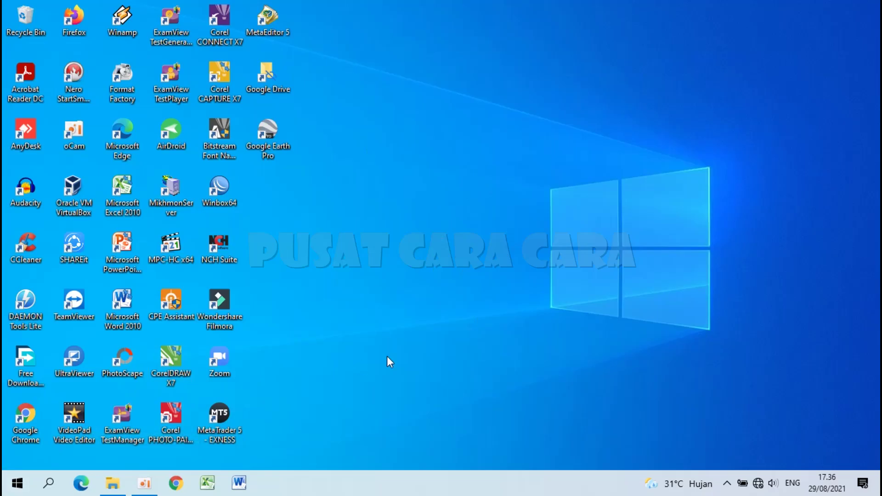
# Step: Search 'contro' to open Control Panel and go through Network and Sharing Center to the adapter list
pyautogui.click(15, 485)
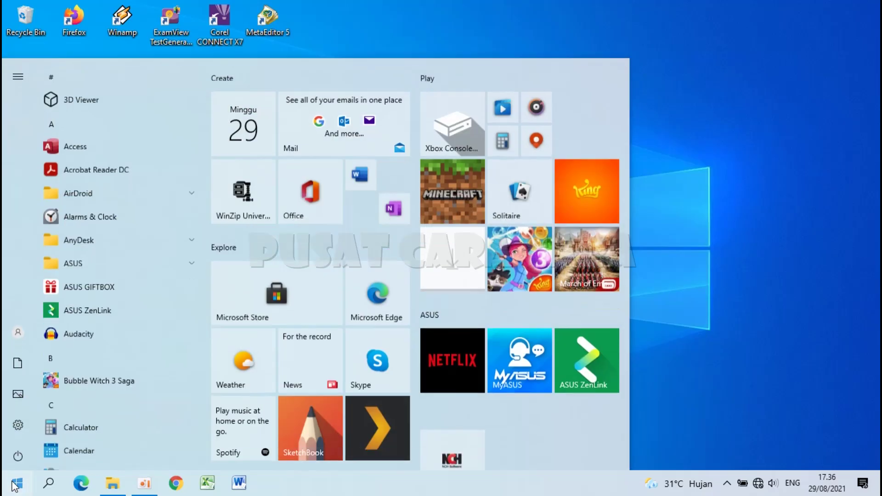
pyautogui.write('contro')
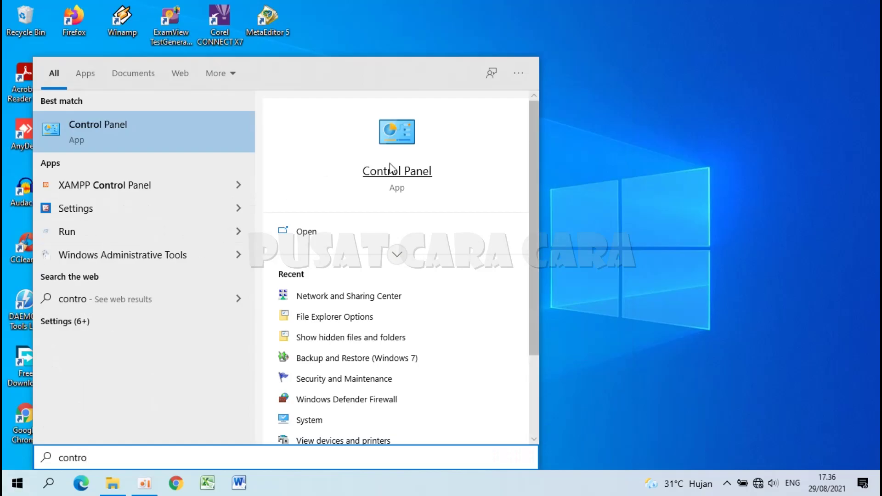
pyautogui.click(389, 166)
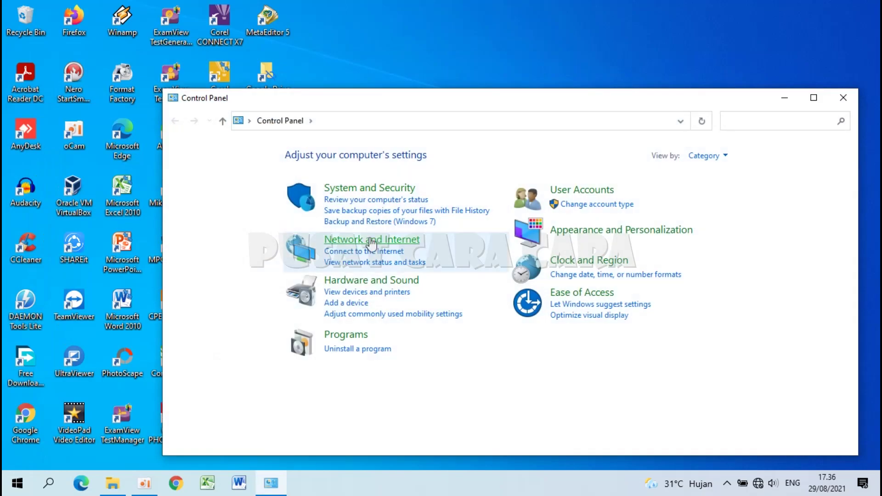
pyautogui.click(362, 247)
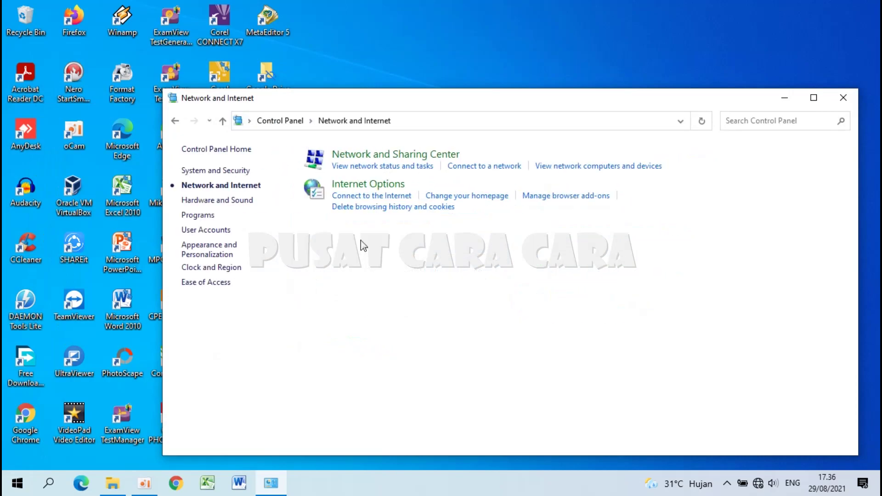
pyautogui.click(376, 161)
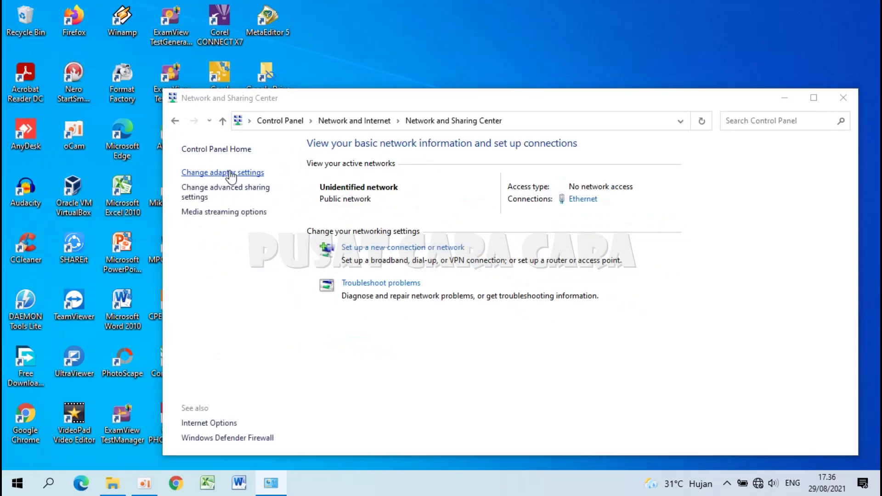
pyautogui.click(231, 173)
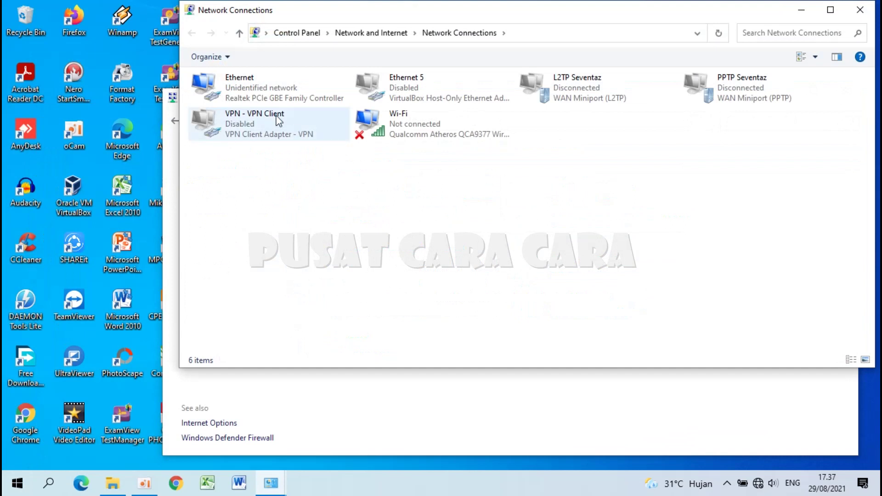
# Step: Open the Ethernet adapter's Properties dialog from its context menu
pyautogui.click(267, 95)
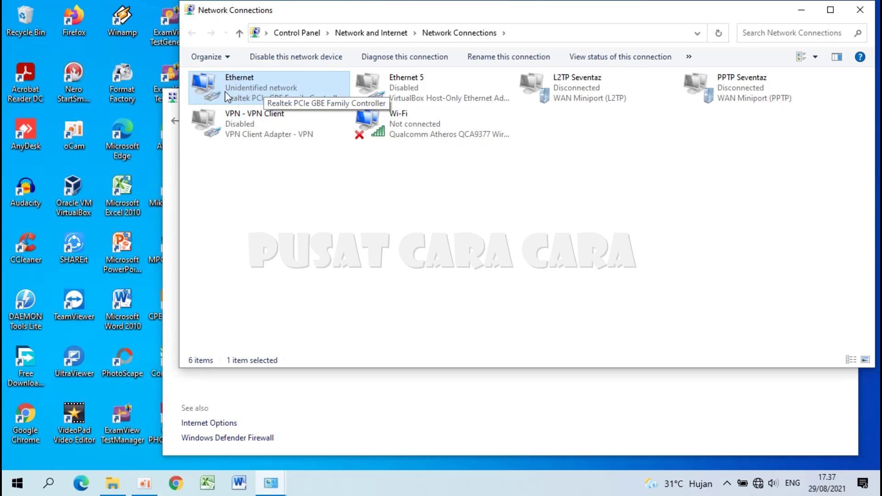
pyautogui.rightClick(249, 85)
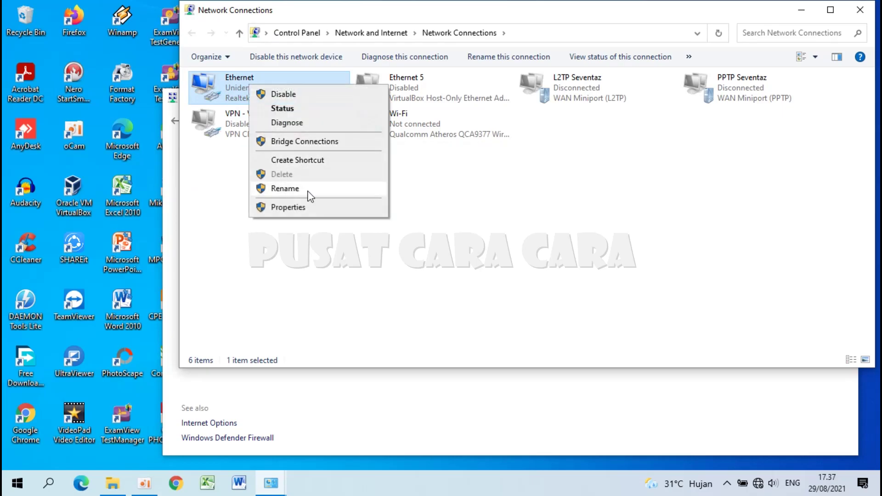
pyautogui.click(310, 205)
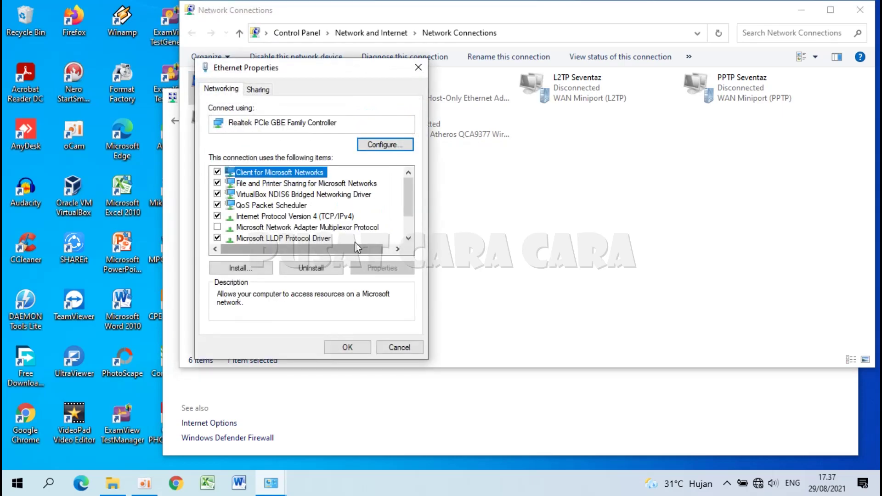
# Step: Set Ethernet's IPv4 to the fixed address 192.168.0.2 with subnet mask 255.255.255.0
pyautogui.doubleClick(336, 217)
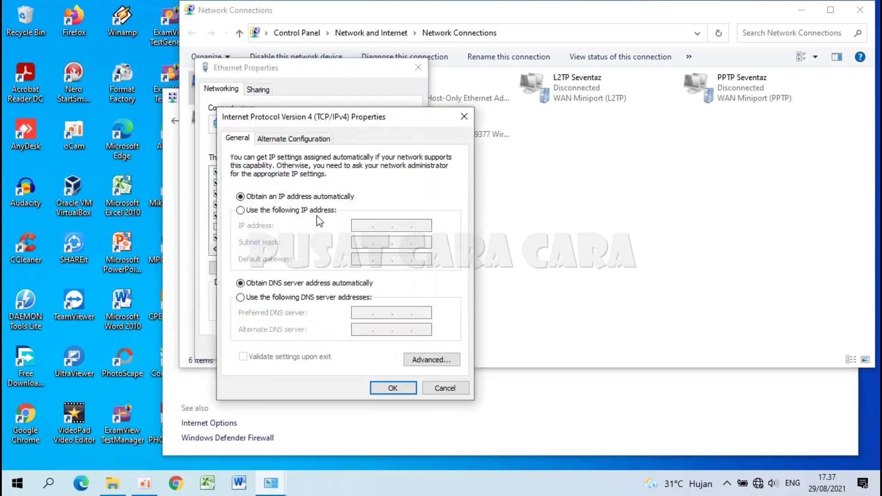
pyautogui.click(244, 211)
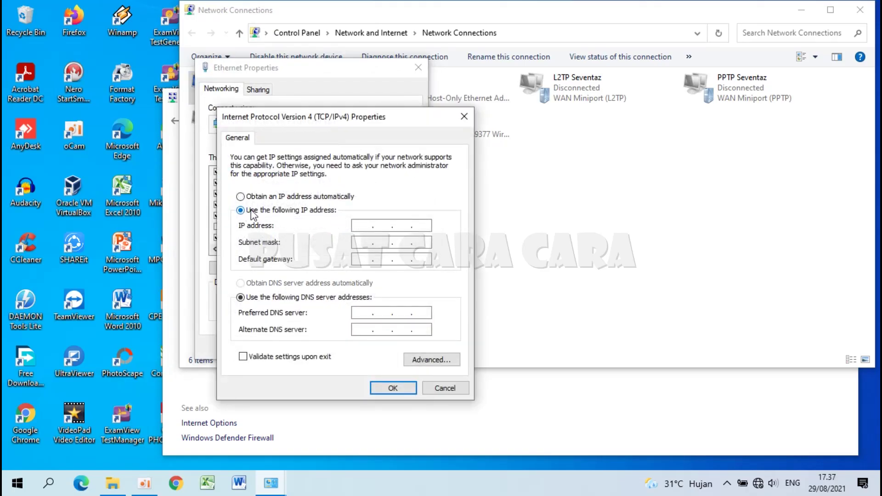
pyautogui.click(365, 226)
pyautogui.write('192 . 168 . 0 .')
pyautogui.write('2')
pyautogui.click(414, 243)
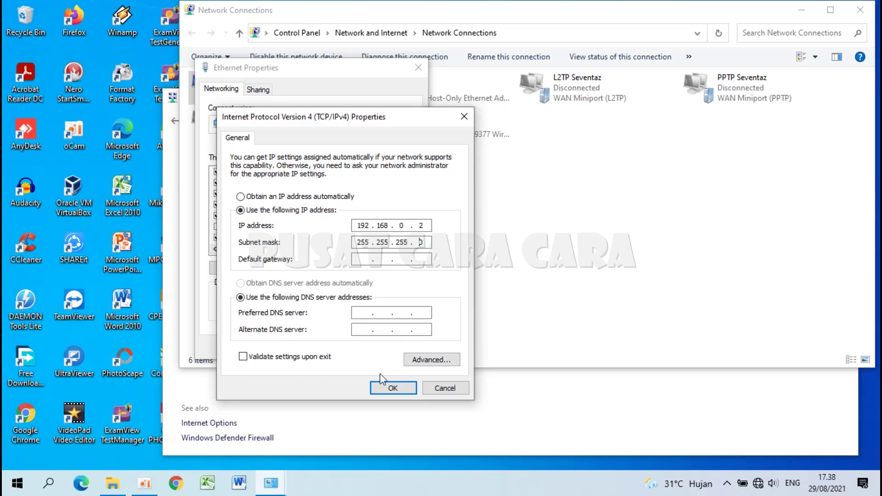
# Step: Confirm the IPv4 and Ethernet properties, then close the network connections and Sharing Center windows
pyautogui.click(390, 388)
pyautogui.click(347, 346)
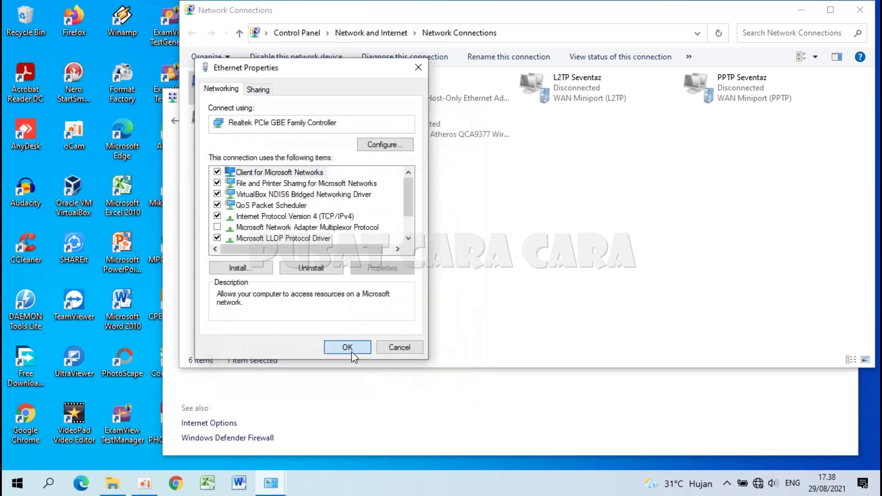
pyautogui.click(859, 10)
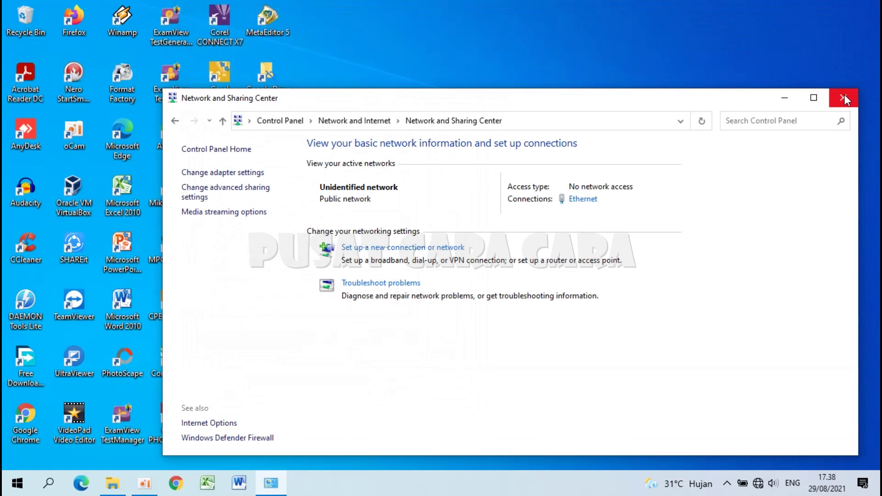
pyautogui.click(844, 98)
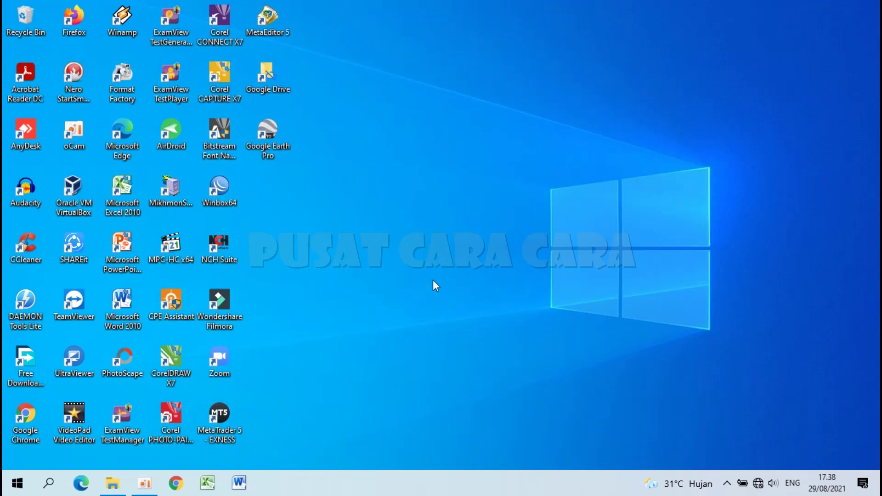
# Step: Extract ExamBrowserKlien_21.0428_64Bit from the ANBK 2021 folder into its own folder
pyautogui.click(112, 483)
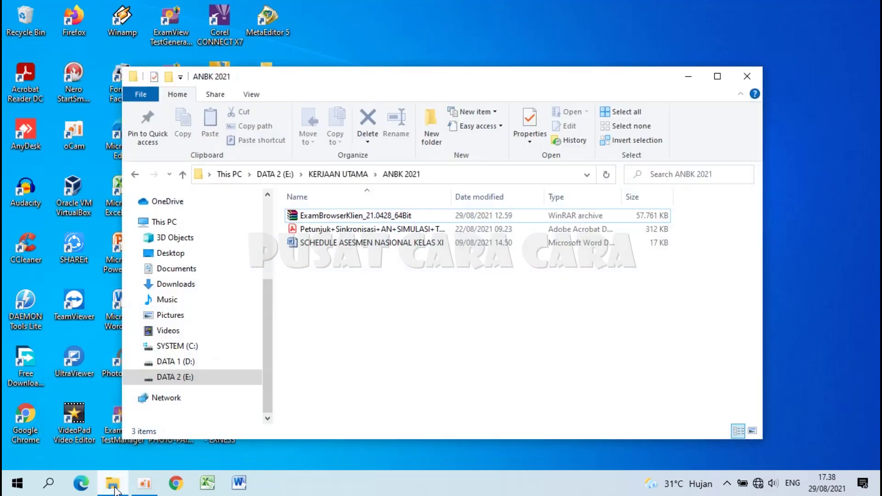
pyautogui.click(319, 215)
pyautogui.rightClick(320, 215)
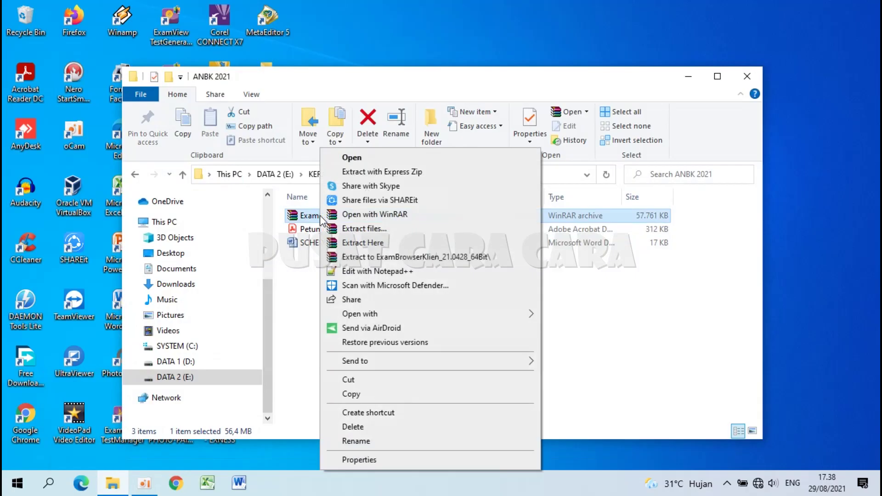
pyautogui.click(390, 259)
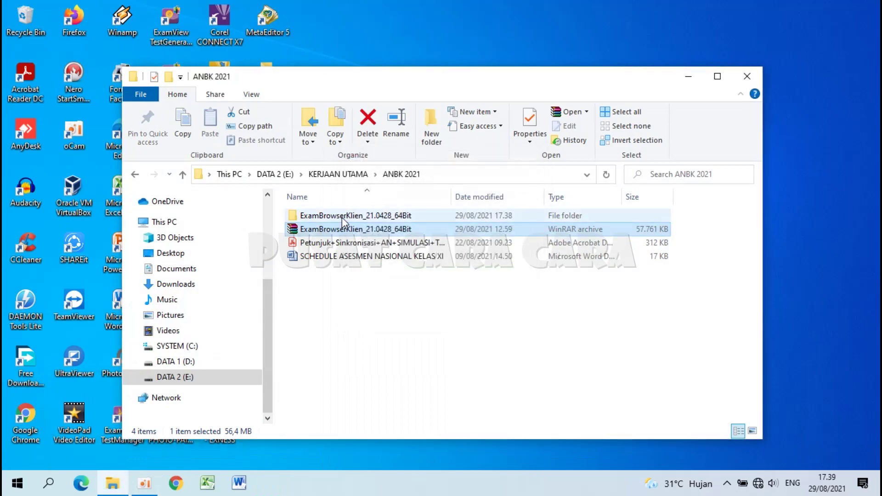
# Step: Send the ExamBrowser application to the desktop as a shortcut and close the folder window
pyautogui.doubleClick(341, 217)
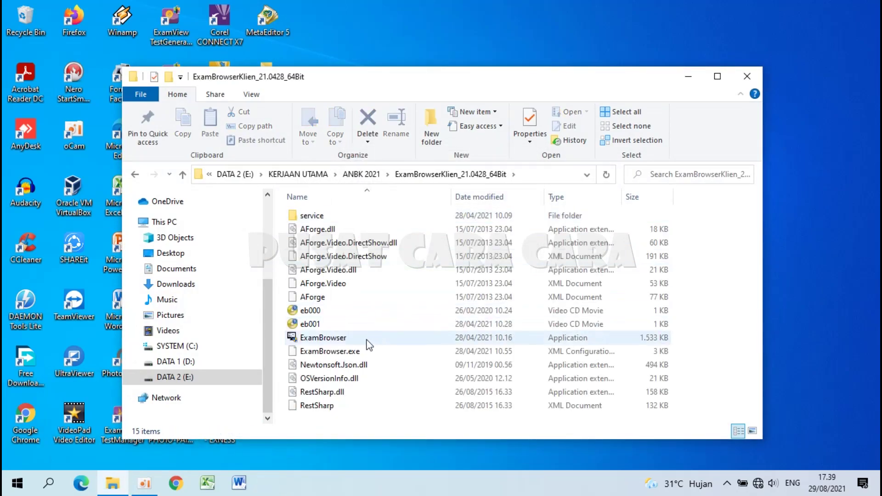
pyautogui.click(317, 341)
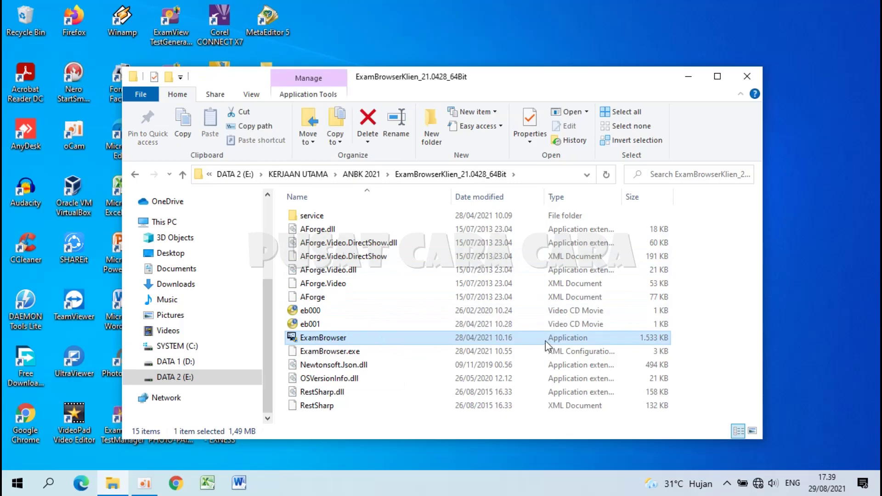
pyautogui.moveTo(524, 80); pyautogui.dragTo(674, 32)
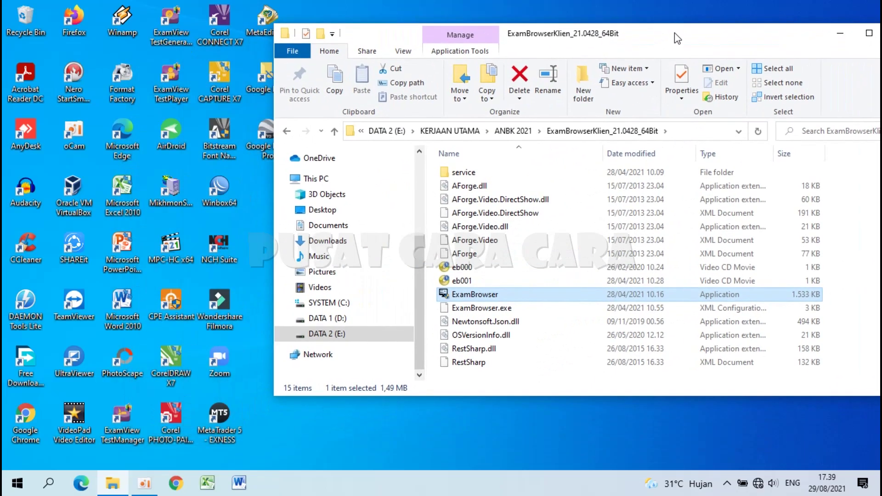
pyautogui.rightClick(470, 298)
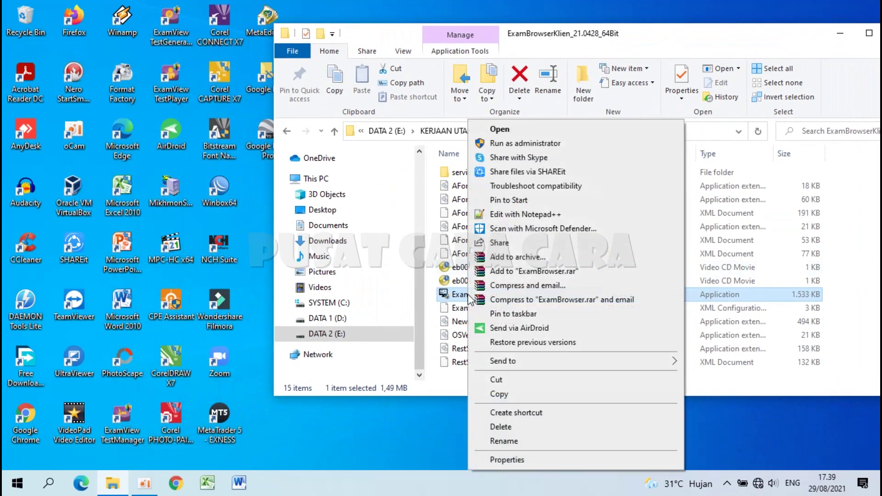
pyautogui.moveTo(526, 356)
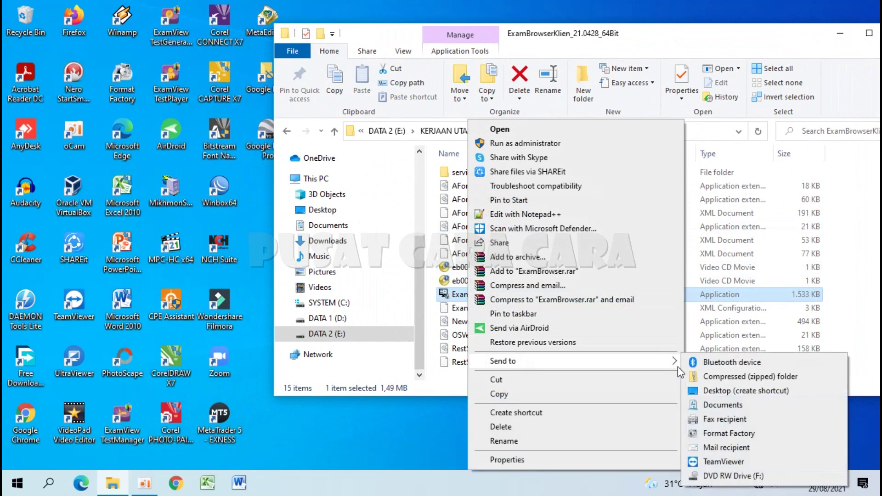
pyautogui.click(723, 391)
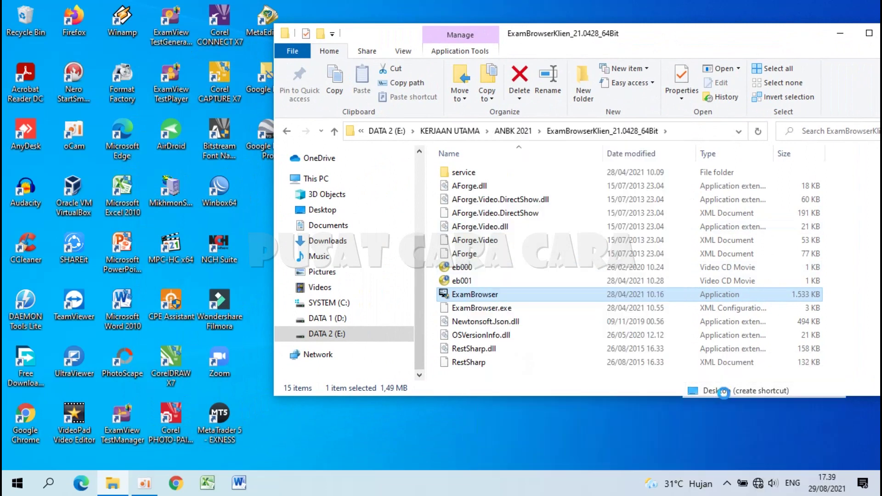
pyautogui.moveTo(657, 40); pyautogui.dragTo(428, 50)
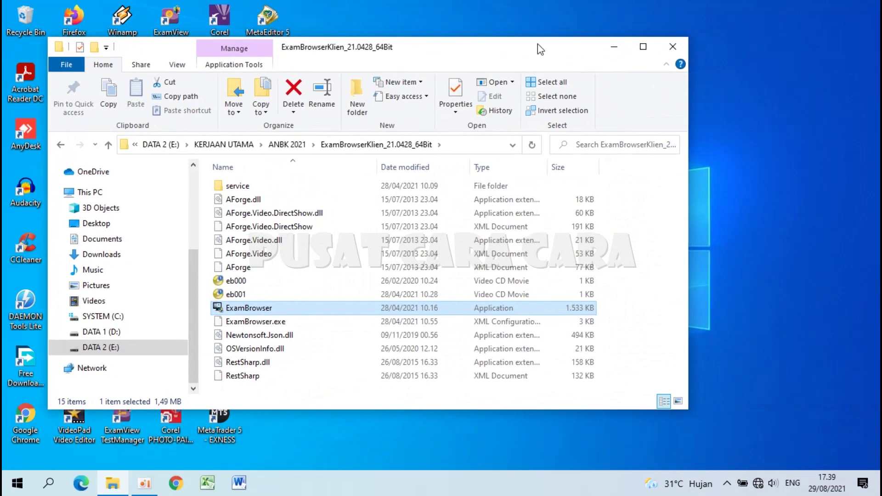
pyautogui.click(668, 45)
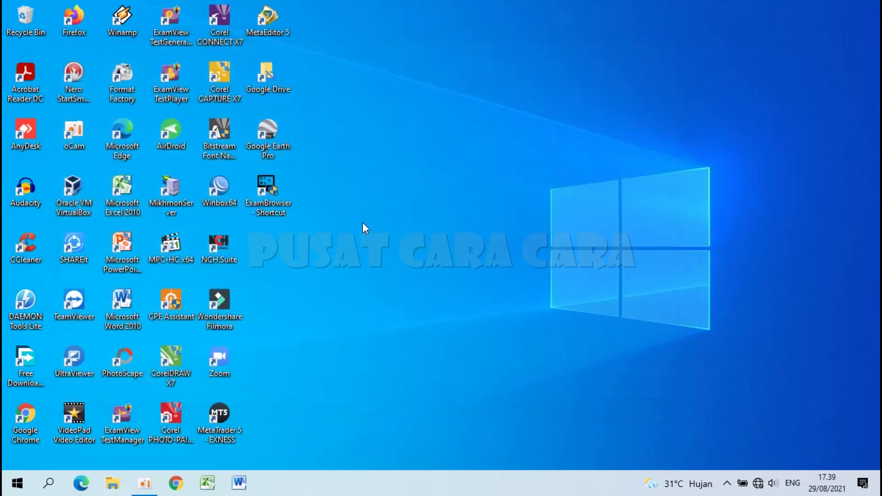
# Step: Launch Exam Browser from the 'ExamBrowser - Shortcut' desktop icon to run its DARING check
pyautogui.doubleClick(273, 197)
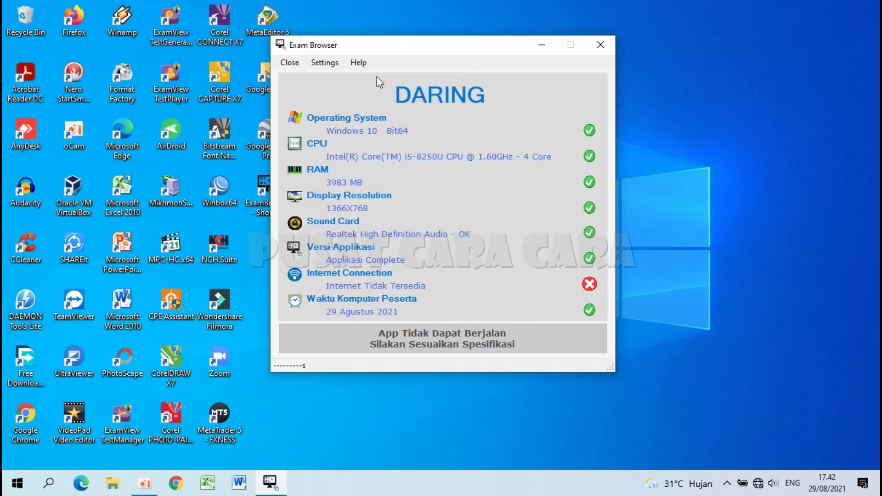
# Step: Unlock settings with the admin password, save Semi Online mode, and RUN the restarted client
pyautogui.click(323, 64)
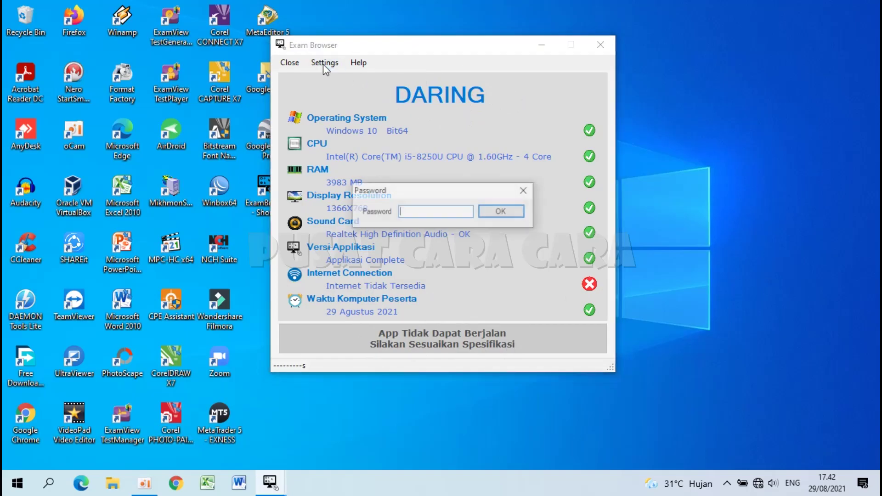
pyautogui.write('12345')
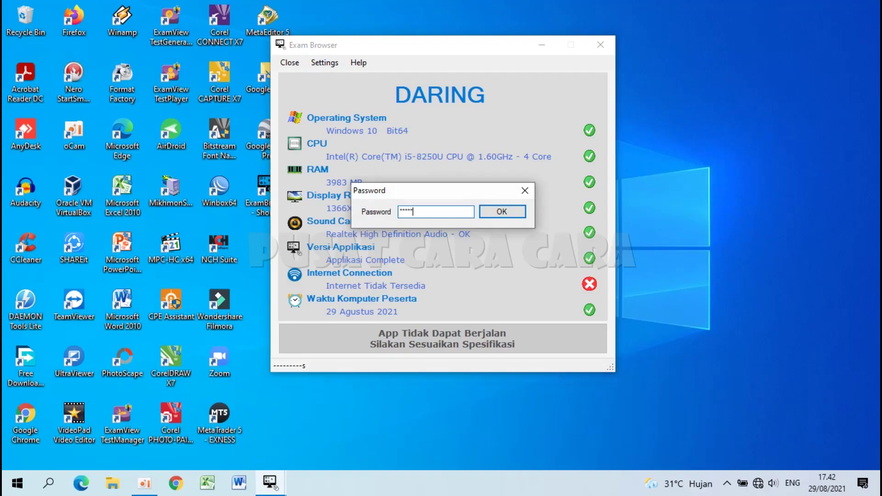
pyautogui.press('Return')
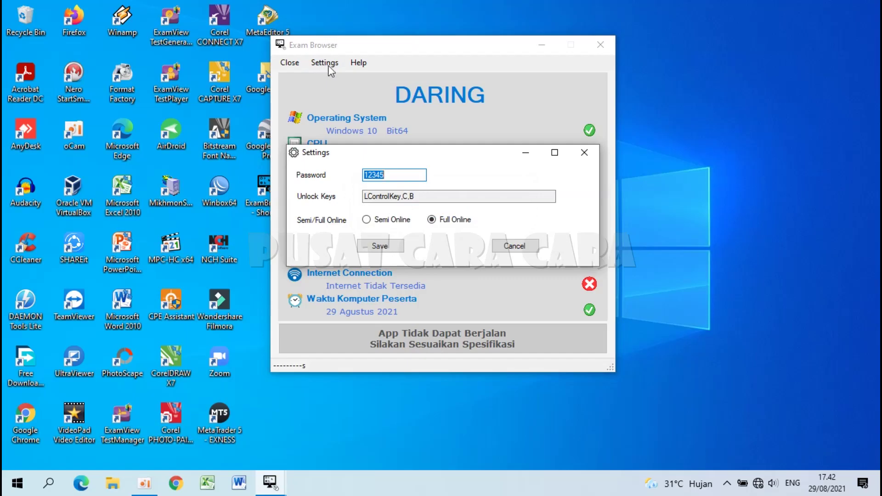
pyautogui.click(366, 219)
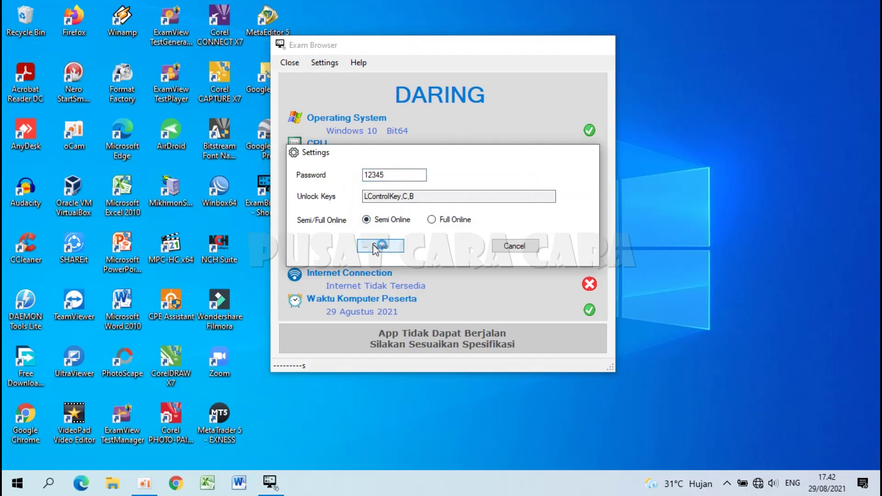
pyautogui.click(374, 247)
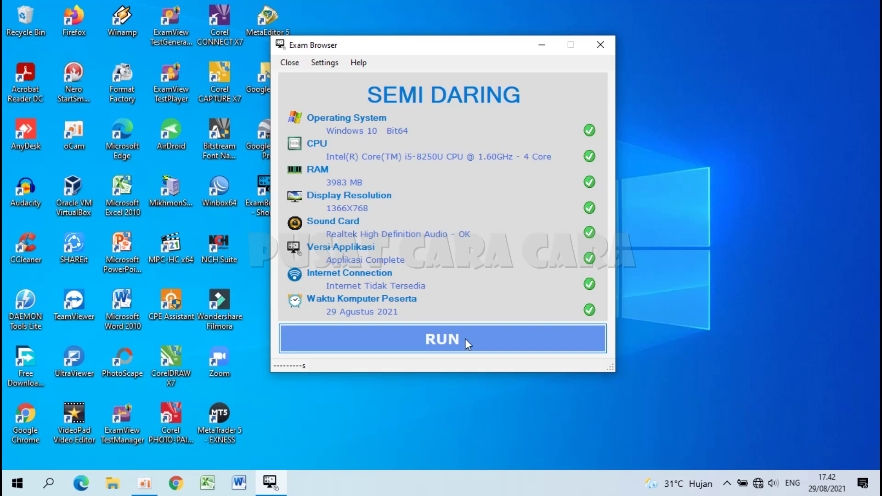
pyautogui.click(465, 338)
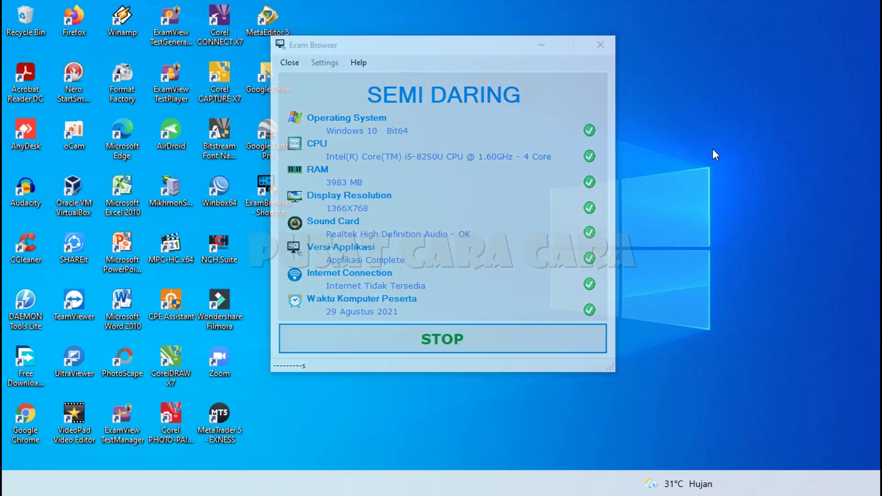